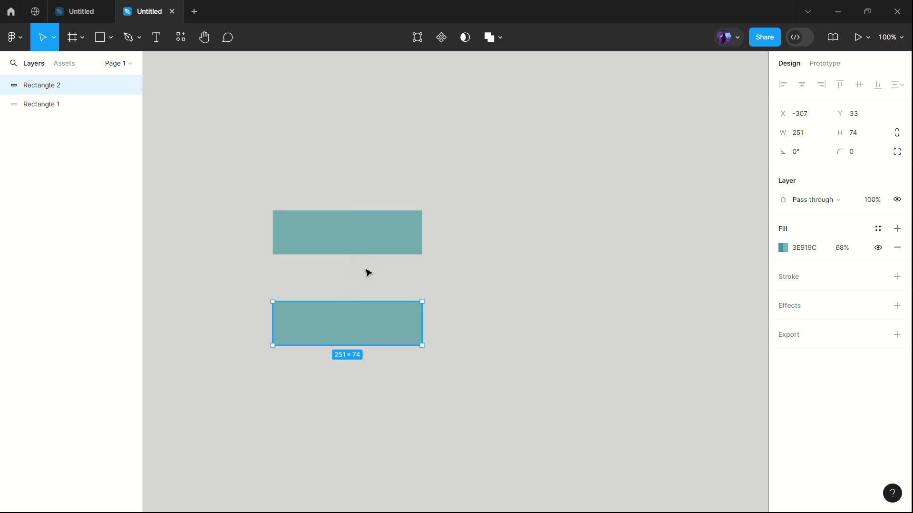
- Set the corner radius of both teal rectangles to 10
{"action": "left_click", "coordinate": [862, 157]}
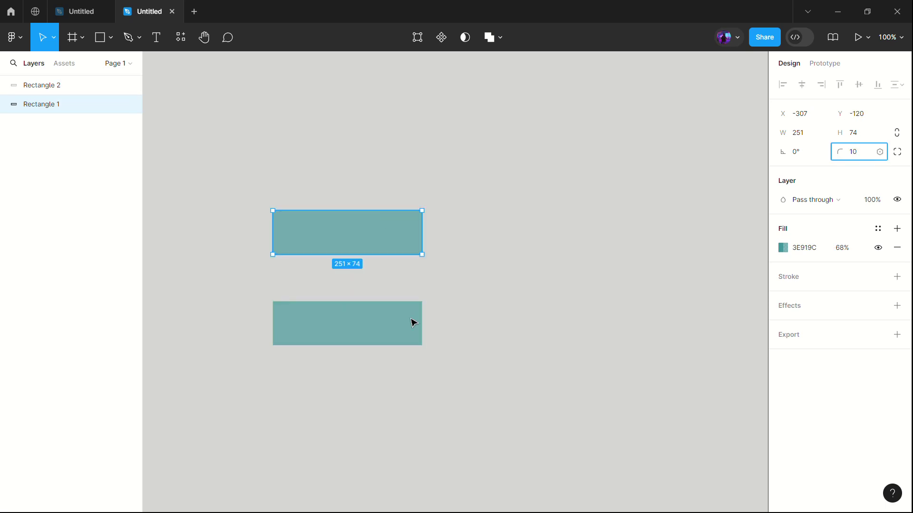
{"action": "left_click", "coordinate": [391, 329]}
{"action": "left_click", "coordinate": [855, 153]}
{"action": "type", "text": "10"}
{"action": "left_click", "coordinate": [436, 359]}
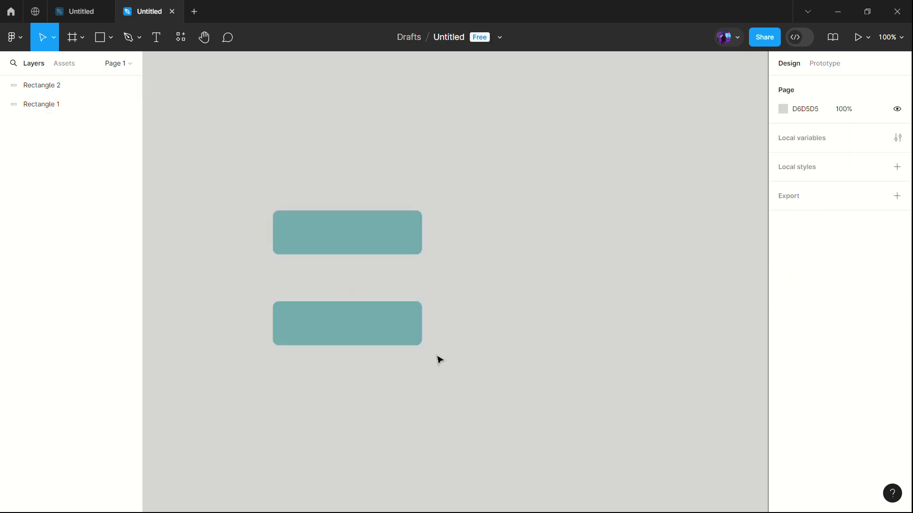
- Darken the lower rectangle's fill to 36808B
{"action": "left_click", "coordinate": [387, 323]}
{"action": "left_click", "coordinate": [783, 249]}
{"action": "left_click_drag", "start_coordinate": [712, 260], "coordinate": [712, 269]}
{"action": "key", "text": "Escape"}
{"action": "key", "text": "Escape"}
- Add the text "Click Me" to the right of the upper rectangle
{"action": "left_click", "coordinate": [151, 37]}
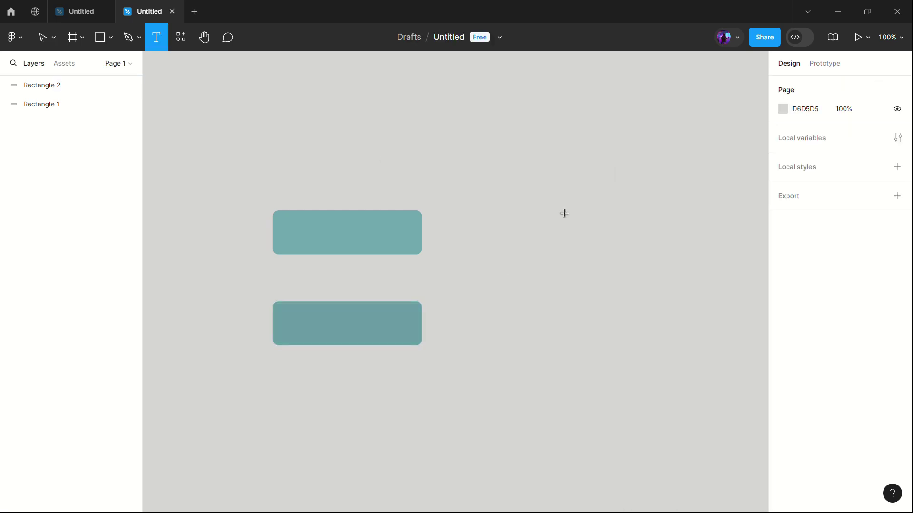
{"action": "left_click", "coordinate": [514, 217]}
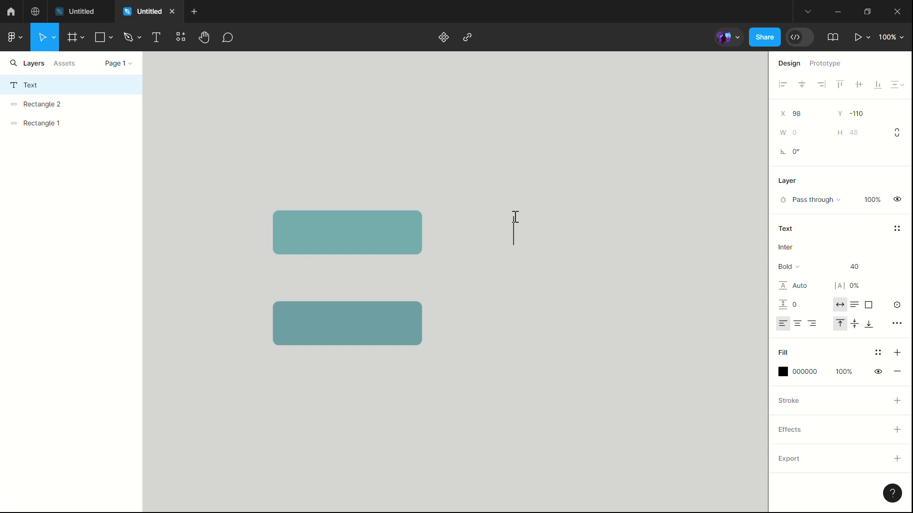
{"action": "type", "text": "Click"}
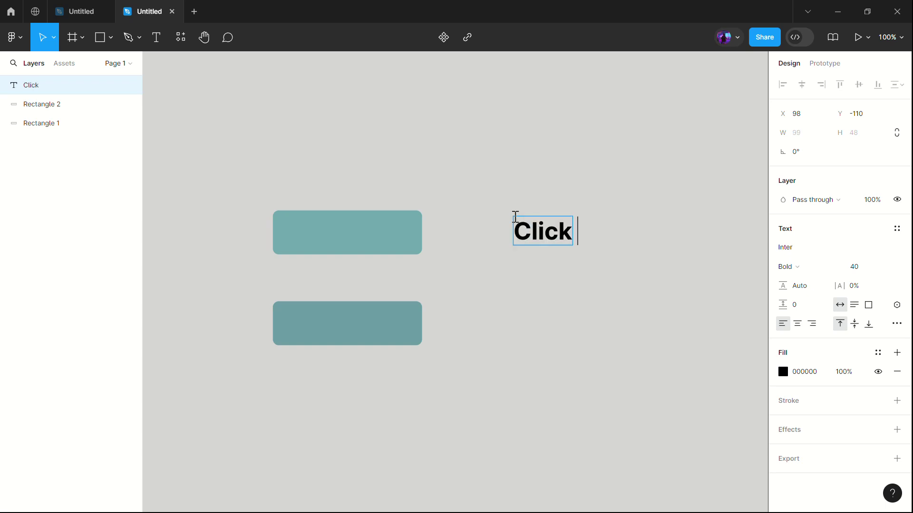
{"action": "type", "text": " Me"}
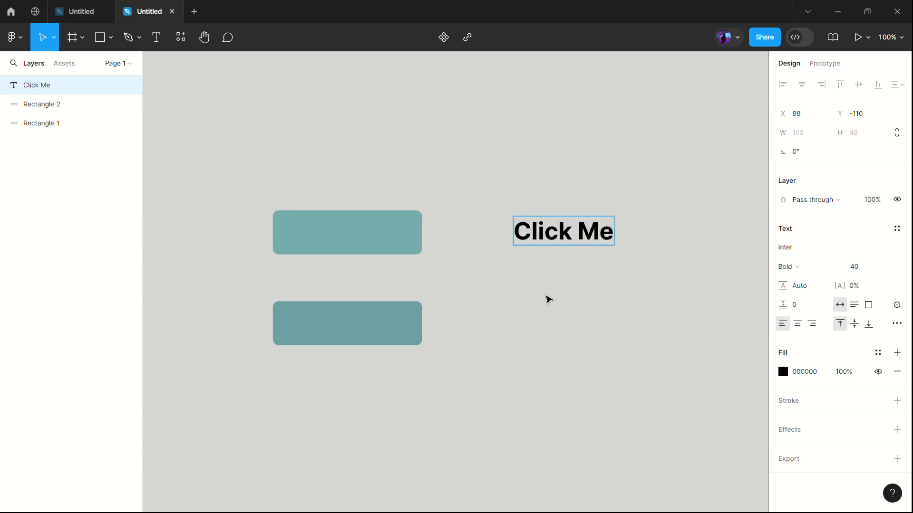
{"action": "key", "text": "Escape"}
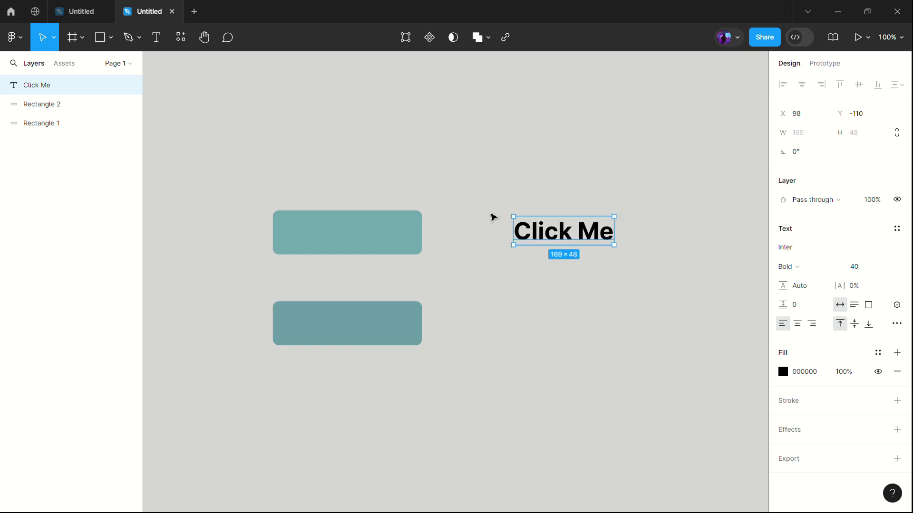
- Duplicate the "Click Me" text and place the copy beside the lower rectangle
{"action": "key", "text": "Escape"}
{"action": "key", "text": "Tab"}
{"action": "key", "text": "ctrl+d"}
{"action": "left_click_drag", "start_coordinate": [576, 233], "coordinate": [576, 317]}
- Add a stroke to the lower rectangle, positioned outside with a weight of 4
{"action": "left_click", "coordinate": [409, 322]}
{"action": "left_click", "coordinate": [789, 276]}
{"action": "left_click", "coordinate": [789, 315]}
{"action": "left_click", "coordinate": [802, 334]}
{"action": "left_click_drag", "start_coordinate": [839, 316], "coordinate": [845, 321]}
- Set the lower rectangle's stroke to a solid teal, 3D8CA4
{"action": "left_click", "coordinate": [804, 296]}
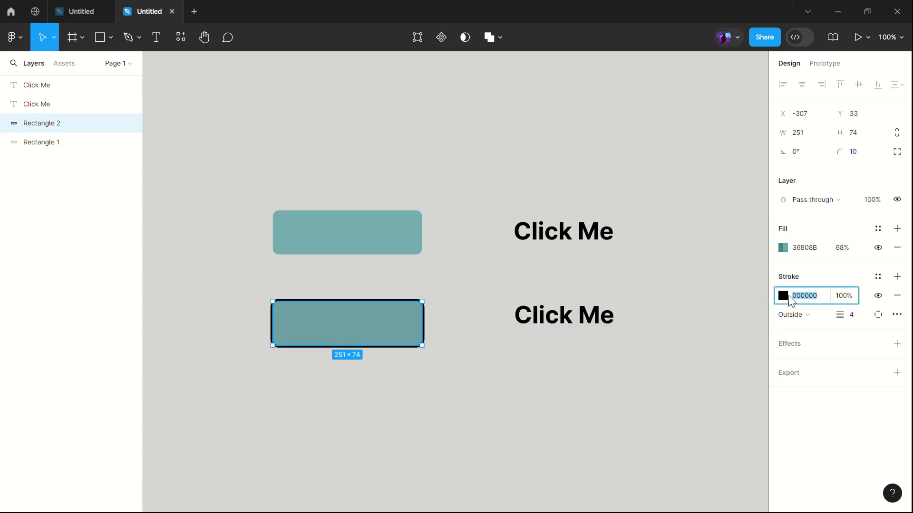
{"action": "left_click", "coordinate": [782, 295]}
{"action": "left_click", "coordinate": [712, 363]}
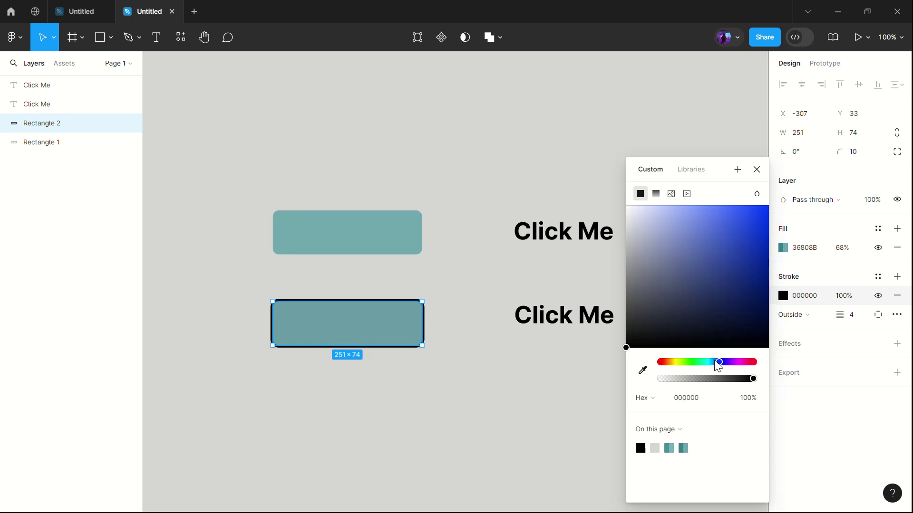
{"action": "left_click", "coordinate": [655, 193]}
{"action": "left_click", "coordinate": [754, 324]}
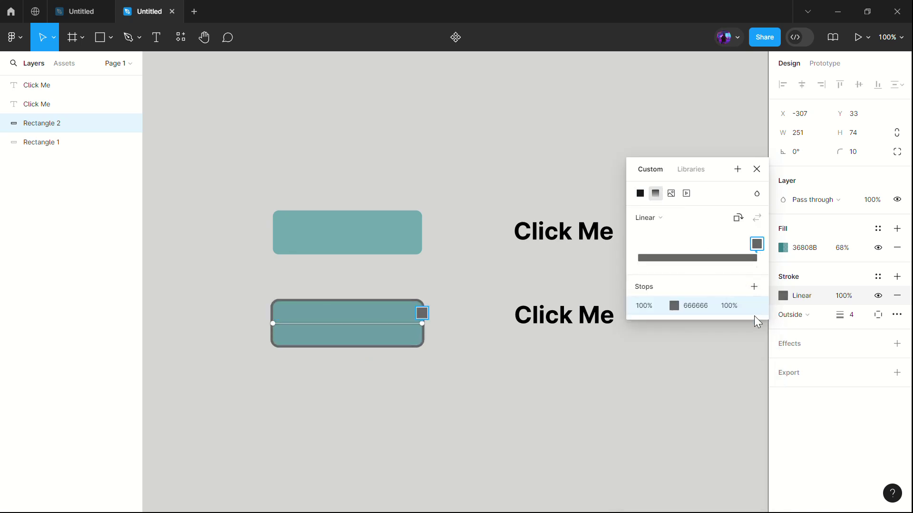
{"action": "left_click", "coordinate": [640, 193]}
{"action": "left_click", "coordinate": [710, 362]}
{"action": "left_click", "coordinate": [712, 247]}
{"action": "left_click_drag", "start_coordinate": [712, 249], "coordinate": [716, 259]}
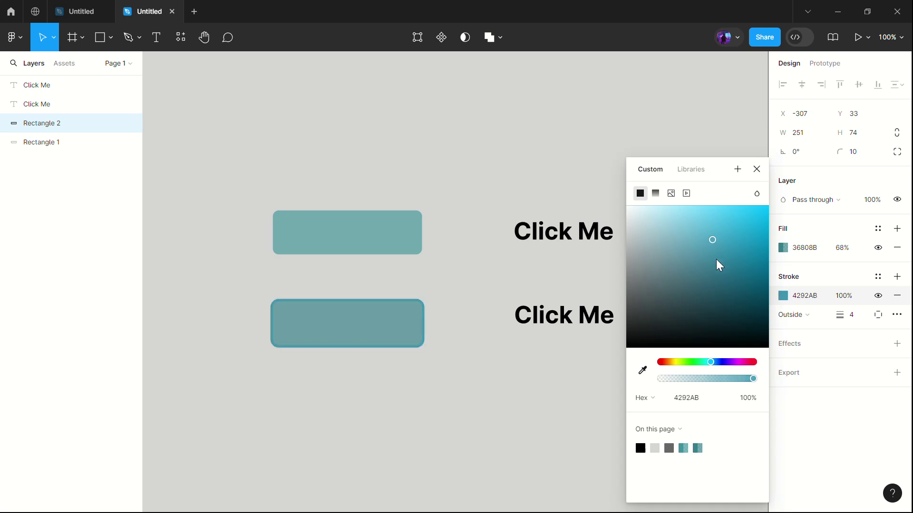
- Make the lower rectangle's stroke a linear gradient from teal 3D8CA4 to dark 17353E, with the stops close together near the middle
{"action": "left_click", "coordinate": [655, 193]}
{"action": "left_click_drag", "start_coordinate": [412, 315], "coordinate": [372, 314]}
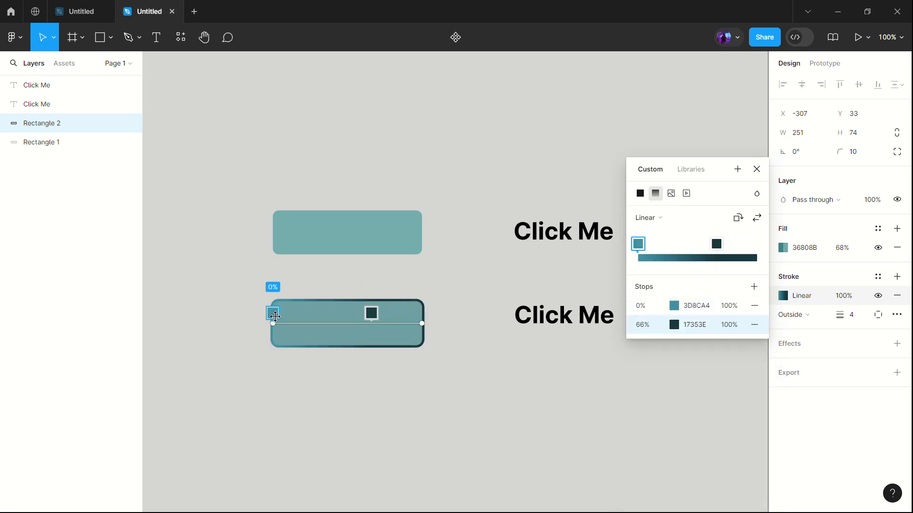
{"action": "left_click_drag", "start_coordinate": [273, 313], "coordinate": [359, 313]}
{"action": "key", "text": "Escape"}
- Add a stroke to the upper rectangle in teal 3E8CA5, sampled from the lower rectangle's outline
{"action": "key", "text": "Tab"}
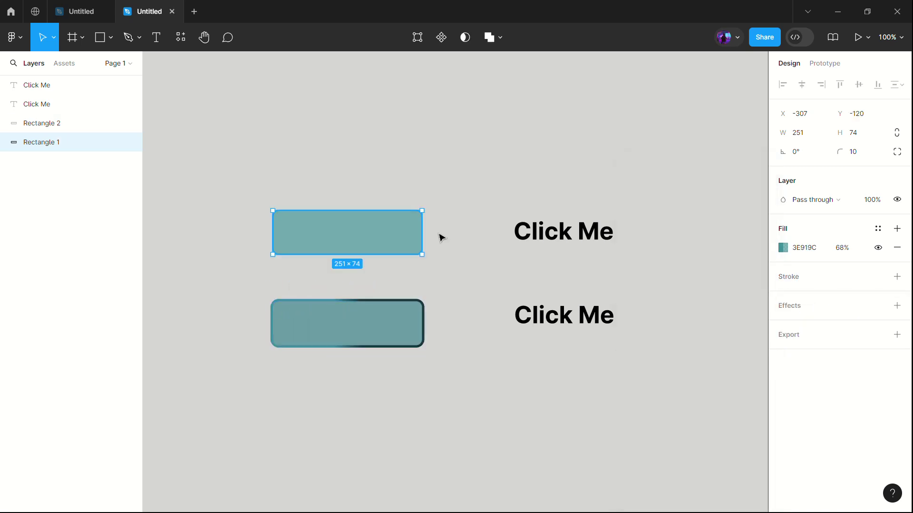
{"action": "left_click", "coordinate": [783, 295]}
{"action": "left_click", "coordinate": [642, 371]}
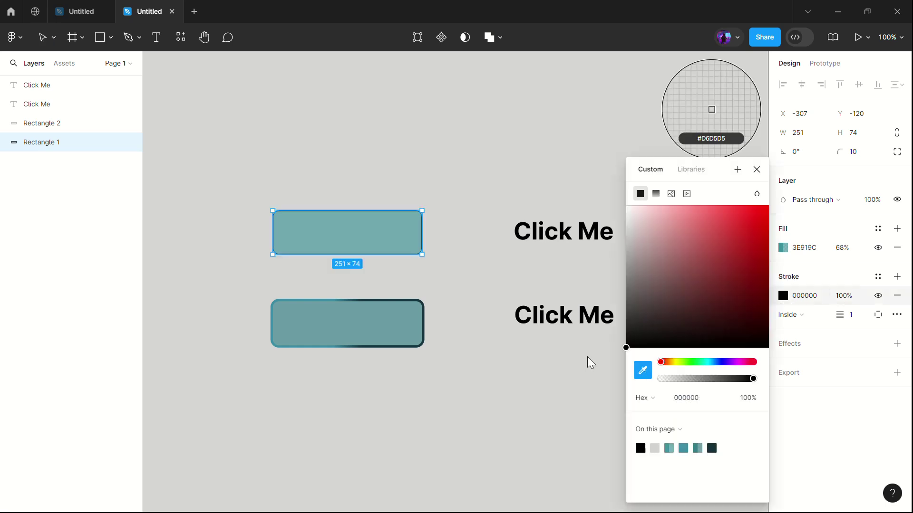
{"action": "left_click", "coordinate": [337, 297]}
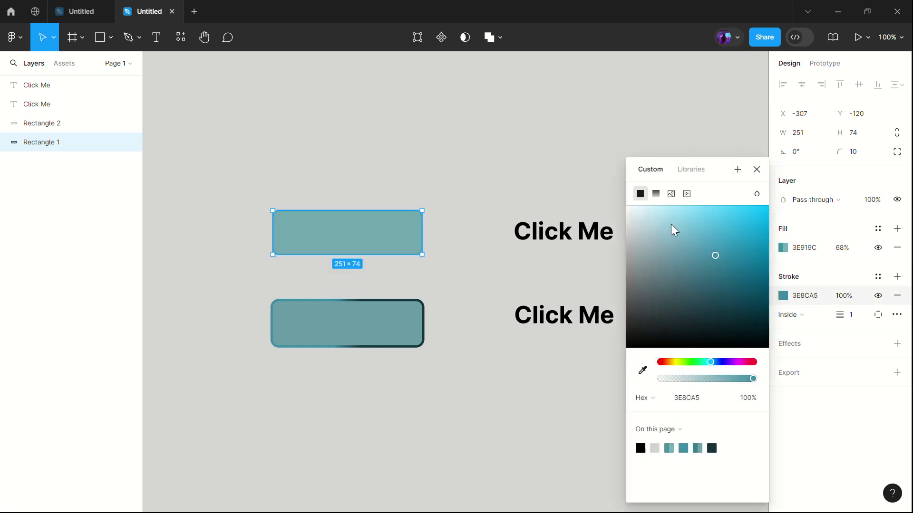
- Make the upper rectangle's stroke a linear gradient with dark 18353F at 39% and teal 3E8CA5 at 57%
{"action": "left_click", "coordinate": [655, 193]}
{"action": "mouse_move", "coordinate": [752, 246]}
{"action": "left_mouse_down"}
{"action": "mouse_move", "coordinate": [684, 245]}
{"action": "mouse_move", "coordinate": [706, 244]}
{"action": "left_mouse_up"}
{"action": "left_click", "coordinate": [683, 242]}
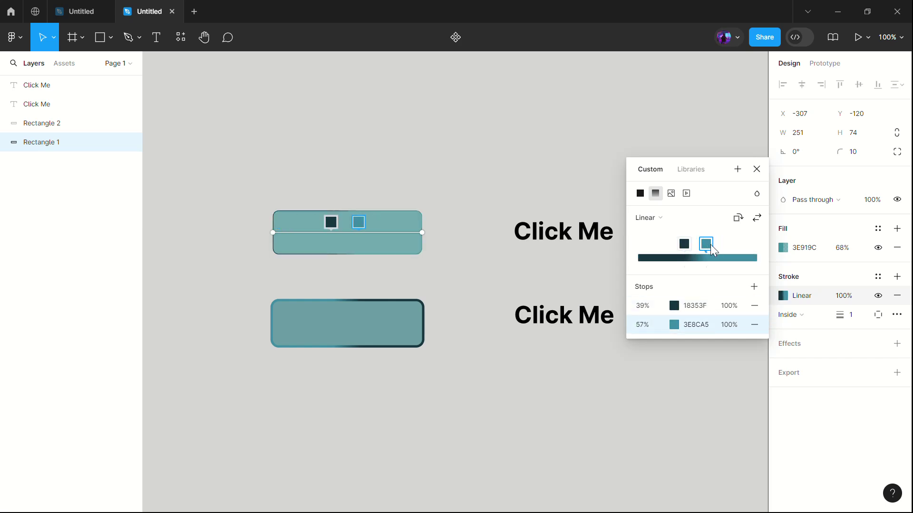
- Position the upper rectangle's stroke outside and set its weight to 4
{"action": "left_click", "coordinate": [817, 318]}
{"action": "left_click", "coordinate": [813, 336]}
{"action": "left_click", "coordinate": [853, 320]}
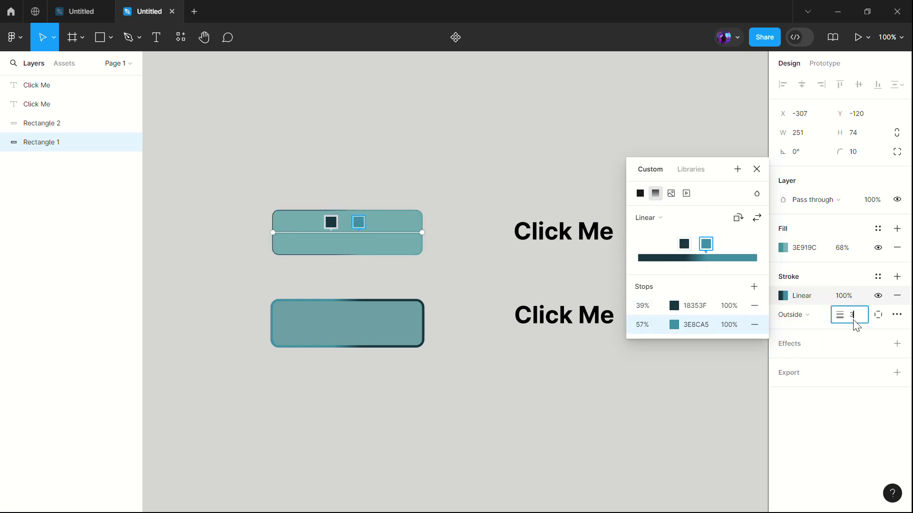
{"action": "type", "text": "3"}
{"action": "key", "text": "Return"}
{"action": "left_click", "coordinate": [419, 333]}
{"action": "left_click", "coordinate": [308, 252]}
{"action": "left_click", "coordinate": [860, 321]}
{"action": "type", "text": "4"}
{"action": "left_click", "coordinate": [424, 362]}
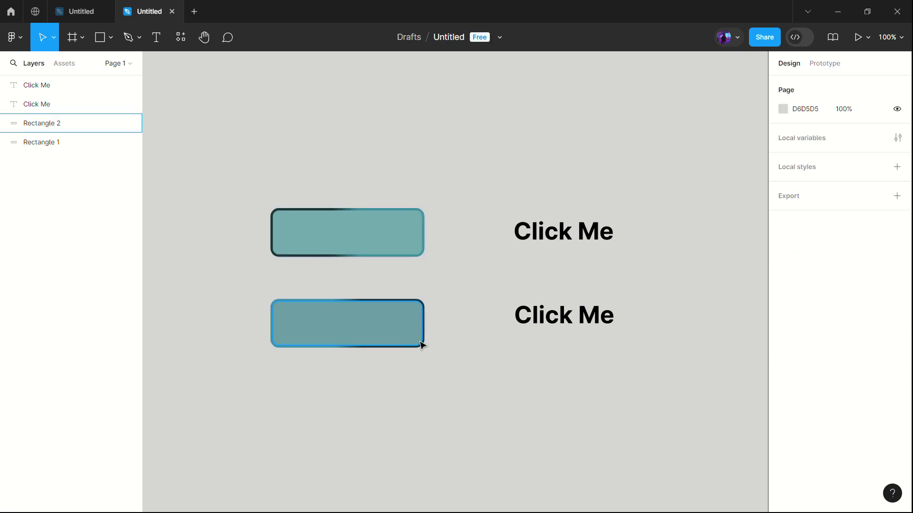
- Add a drop shadow to the upper rectangle with X offset 4 and Y offset 10
{"action": "left_click", "coordinate": [409, 237]}
{"action": "left_click", "coordinate": [797, 351]}
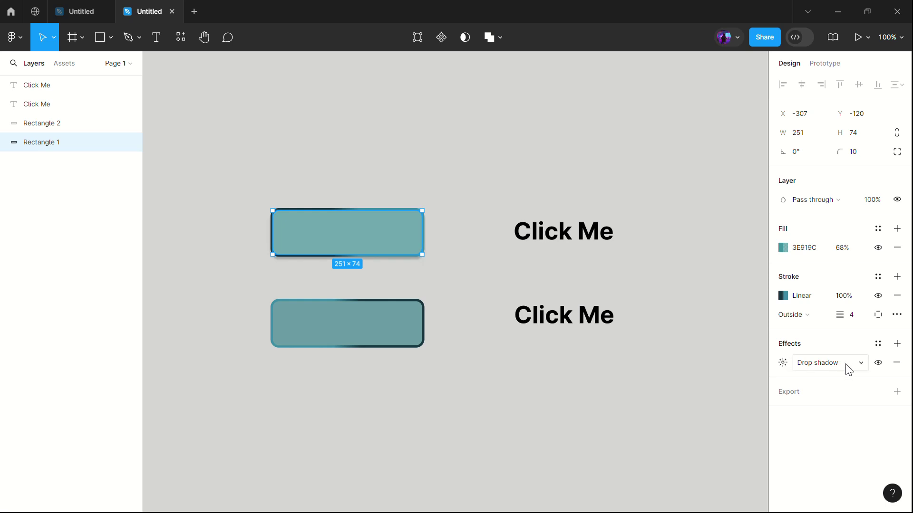
{"action": "left_click", "coordinate": [783, 363]}
{"action": "left_click", "coordinate": [662, 397]}
{"action": "key", "text": "BackSpace"}
{"action": "key", "text": "Tab"}
{"action": "type", "text": "10"}
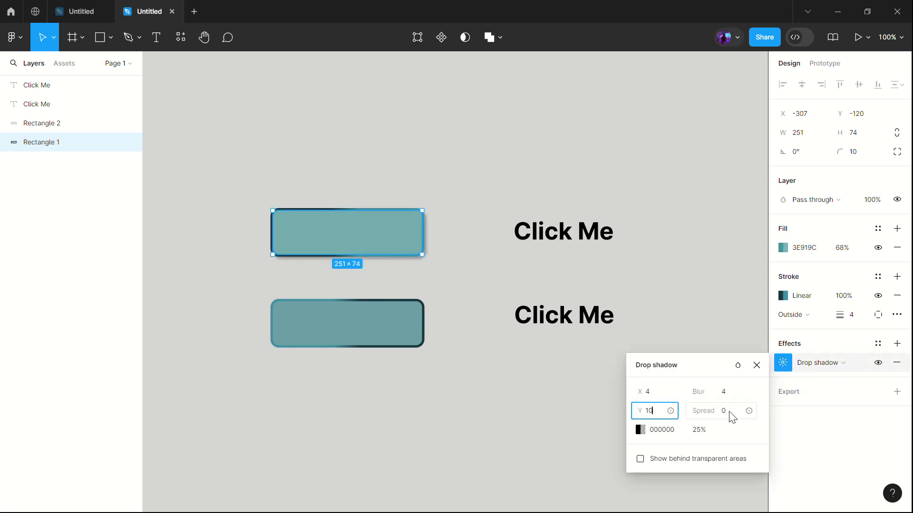
{"action": "left_click", "coordinate": [731, 415]}
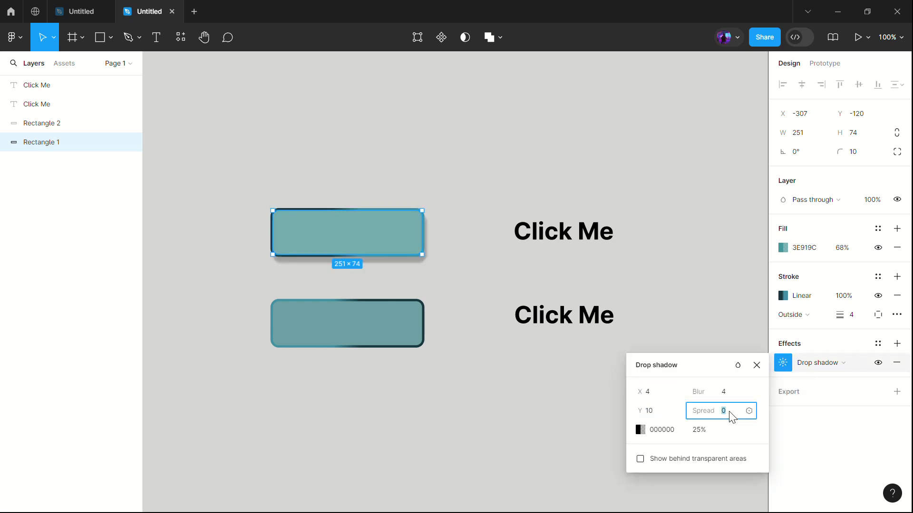
{"action": "left_click", "coordinate": [562, 422]}
- Add a drop shadow to the lower rectangle with X offset 4 and Y offset 10
{"action": "left_click", "coordinate": [421, 329]}
{"action": "left_click", "coordinate": [796, 351]}
{"action": "left_click", "coordinate": [783, 362]}
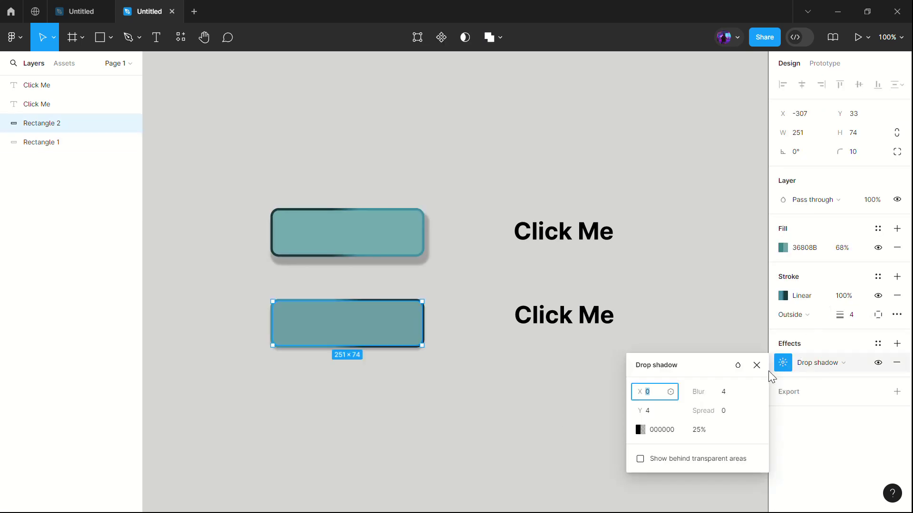
{"action": "type", "text": "4"}
{"action": "left_click", "coordinate": [658, 418]}
{"action": "type", "text": "10"}
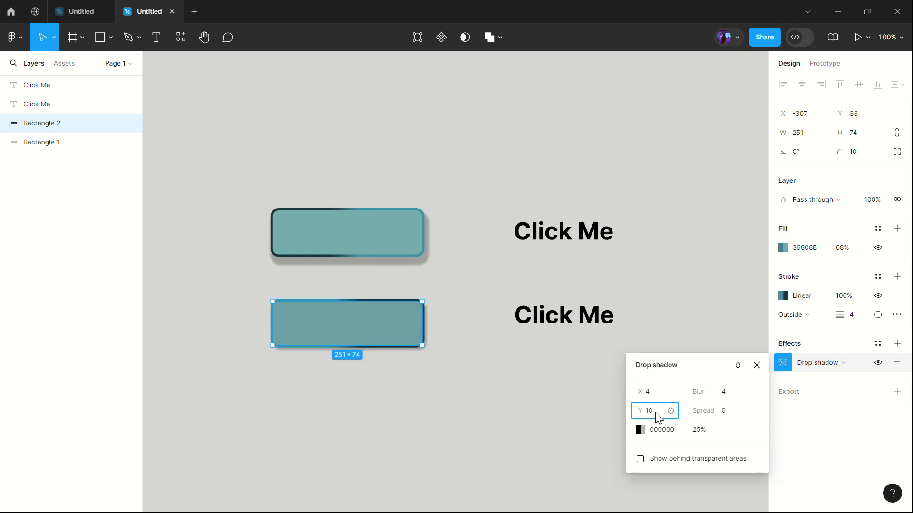
{"action": "left_click", "coordinate": [733, 416]}
{"action": "left_click", "coordinate": [570, 419]}
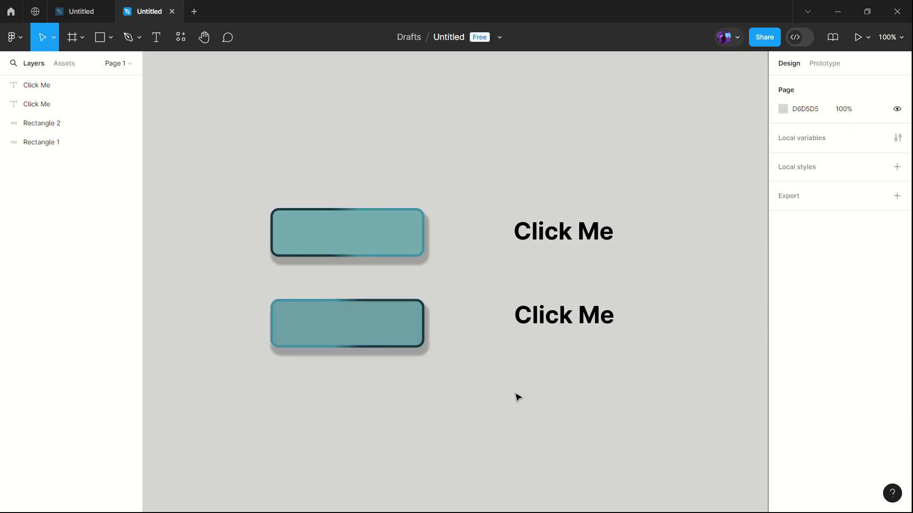
- Move each "Click Me" text onto the centre of its neighbouring rectangle
{"action": "left_click_drag", "start_coordinate": [560, 320], "coordinate": [352, 328]}
{"action": "left_click_drag", "start_coordinate": [538, 233], "coordinate": [326, 233]}
- Frame the upper rectangle together with its "Click Me" text
{"action": "left_click_drag", "start_coordinate": [265, 180], "coordinate": [485, 282]}
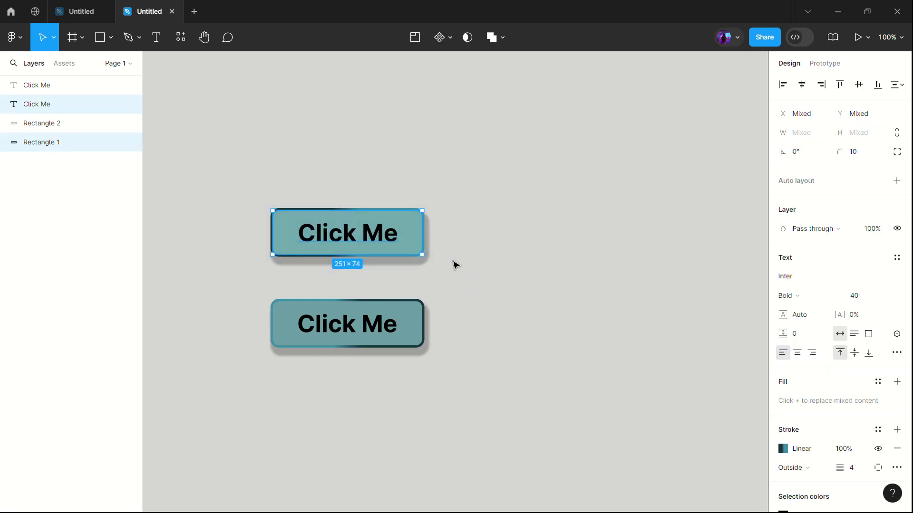
{"action": "right_click", "coordinate": [410, 239]}
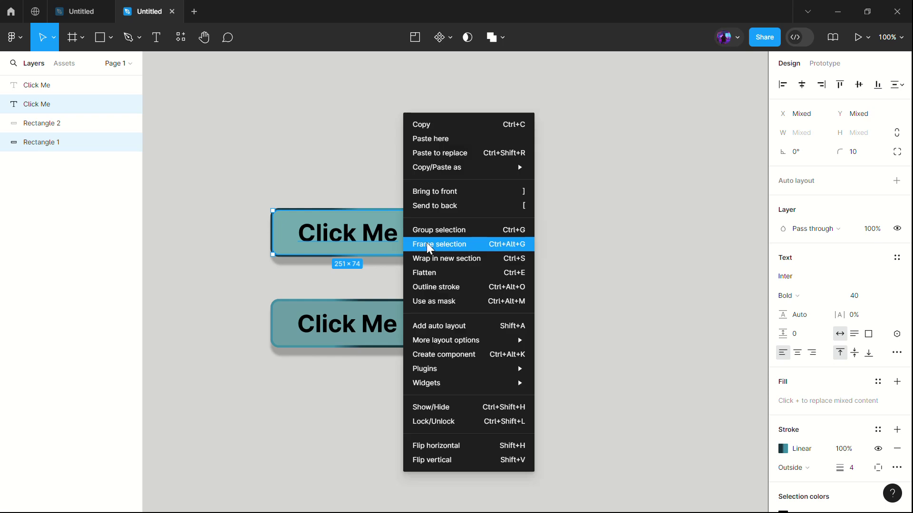
{"action": "left_click", "coordinate": [426, 244]}
- Frame the lower rectangle together with its "Click Me" text
{"action": "left_click_drag", "start_coordinate": [261, 282], "coordinate": [282, 348]}
{"action": "left_click_drag", "start_coordinate": [465, 361], "coordinate": [477, 364]}
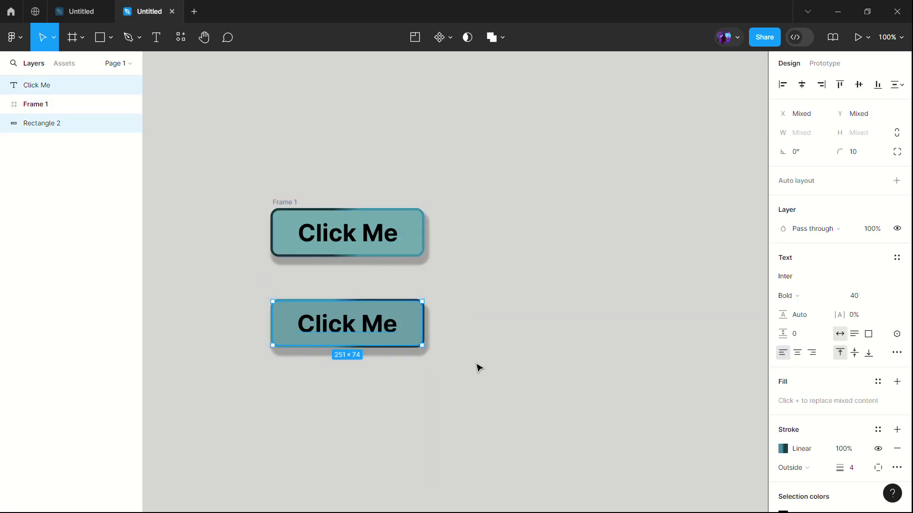
{"action": "right_click", "coordinate": [408, 342]}
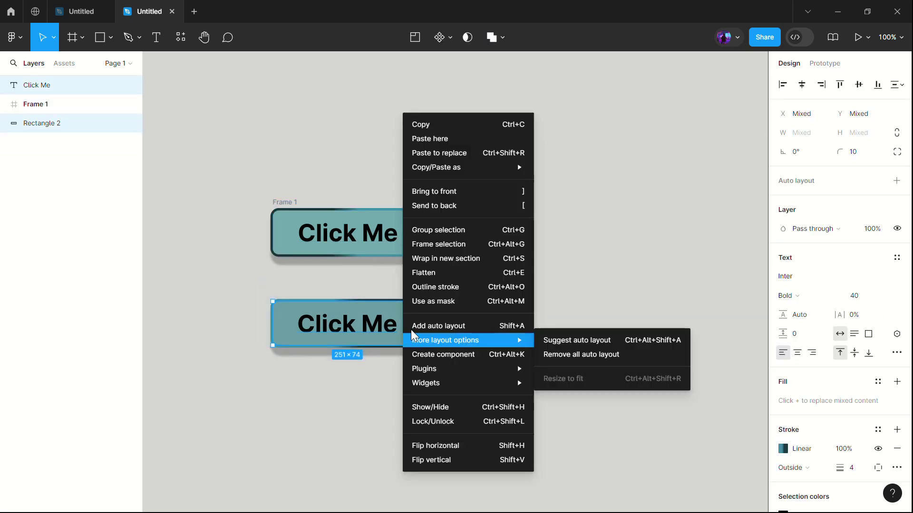
{"action": "left_click", "coordinate": [439, 248]}
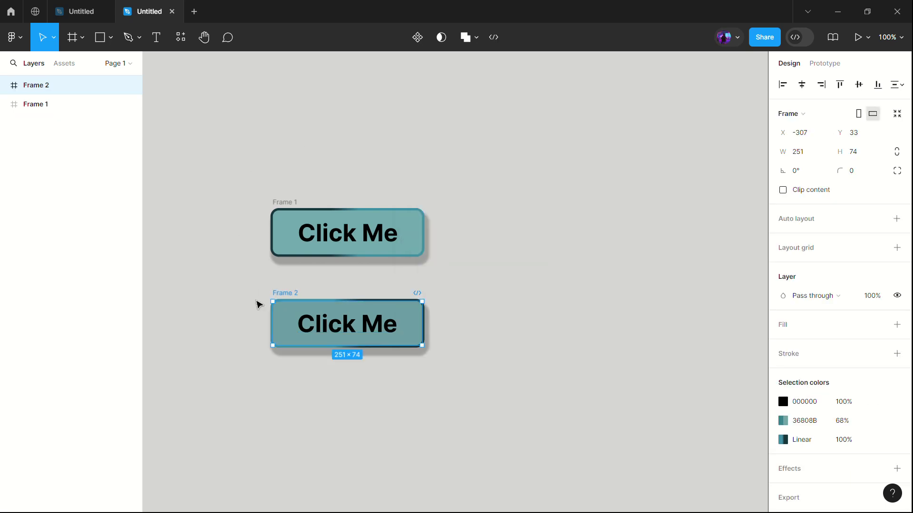
- Create a component set from the two button frames
{"action": "left_click_drag", "start_coordinate": [249, 324], "coordinate": [275, 166]}
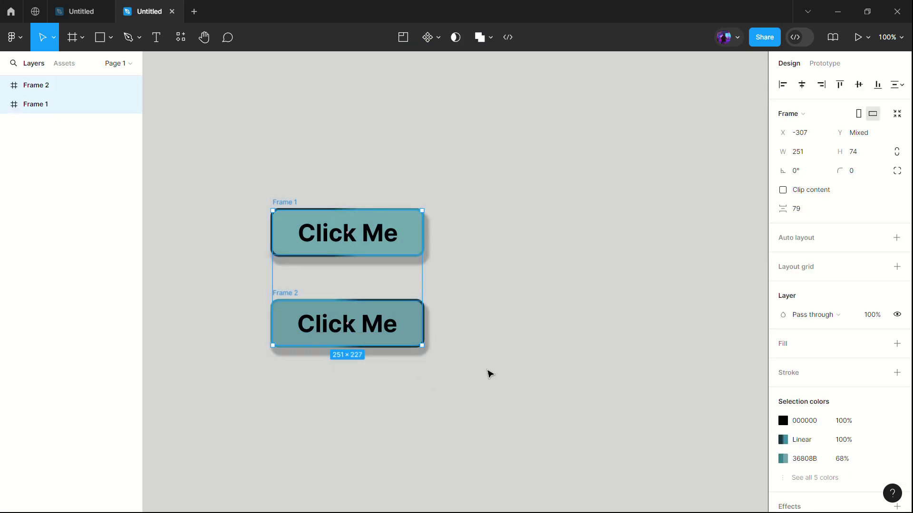
{"action": "left_click", "coordinate": [438, 43]}
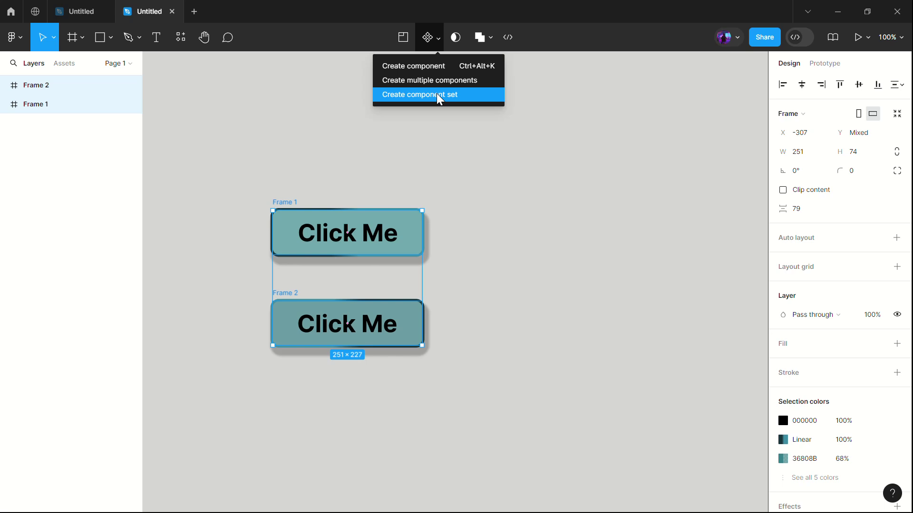
{"action": "left_click", "coordinate": [436, 94]}
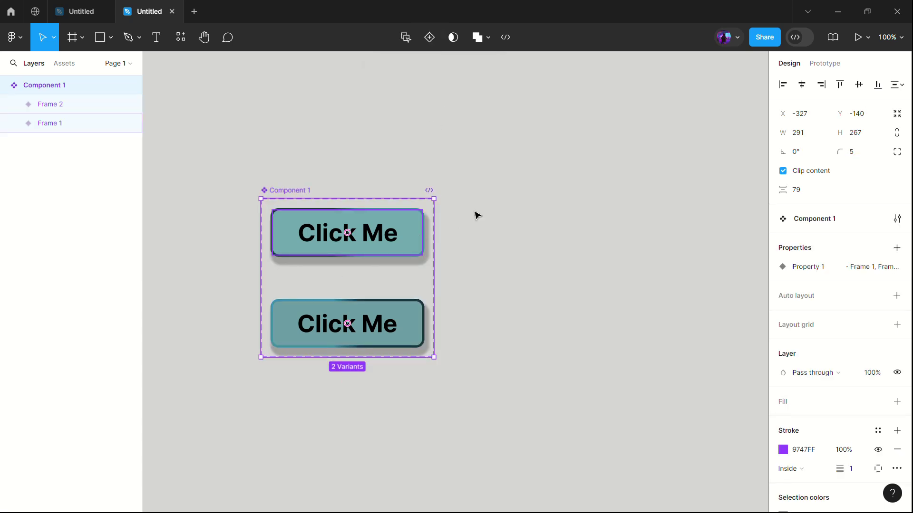
- Add a prototype connection from the Frame 1 variant to Frame 2, triggered While hovering
{"action": "key", "text": "Return"}
{"action": "left_click", "coordinate": [825, 65]}
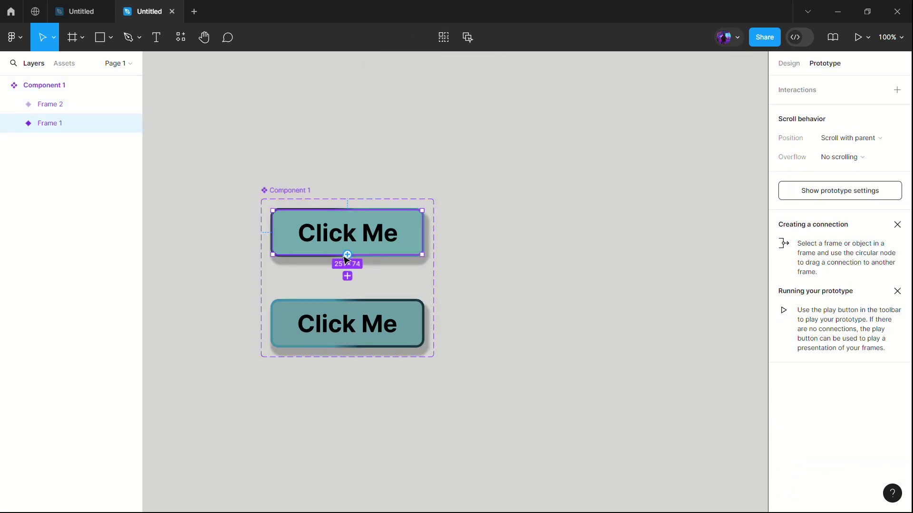
{"action": "left_click_drag", "start_coordinate": [347, 255], "coordinate": [349, 304]}
{"action": "left_click", "coordinate": [320, 332]}
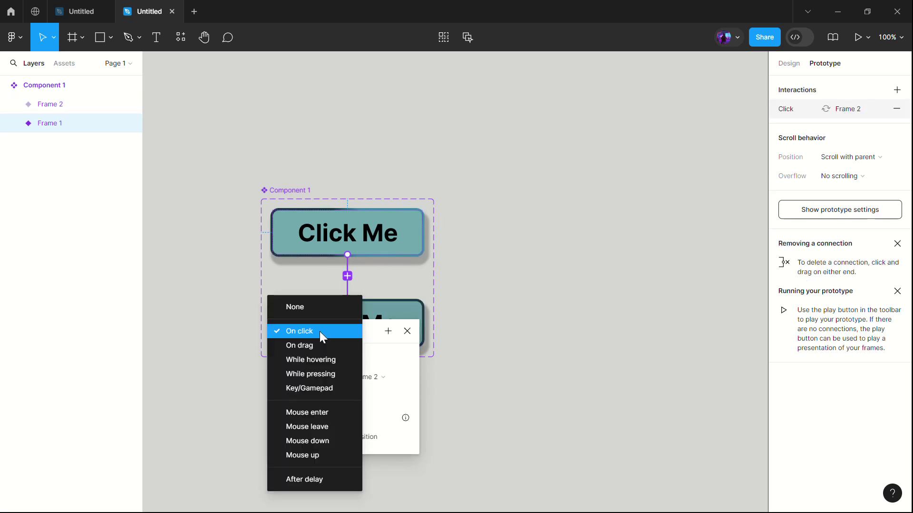
{"action": "left_click", "coordinate": [314, 360]}
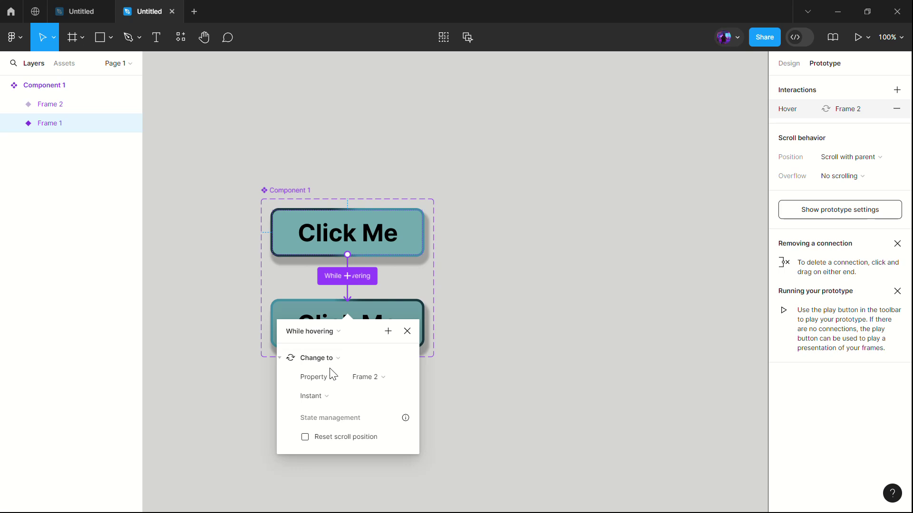
- Set the While hovering transition to Smart animate with Ease in and out easing
{"action": "left_click", "coordinate": [338, 398]}
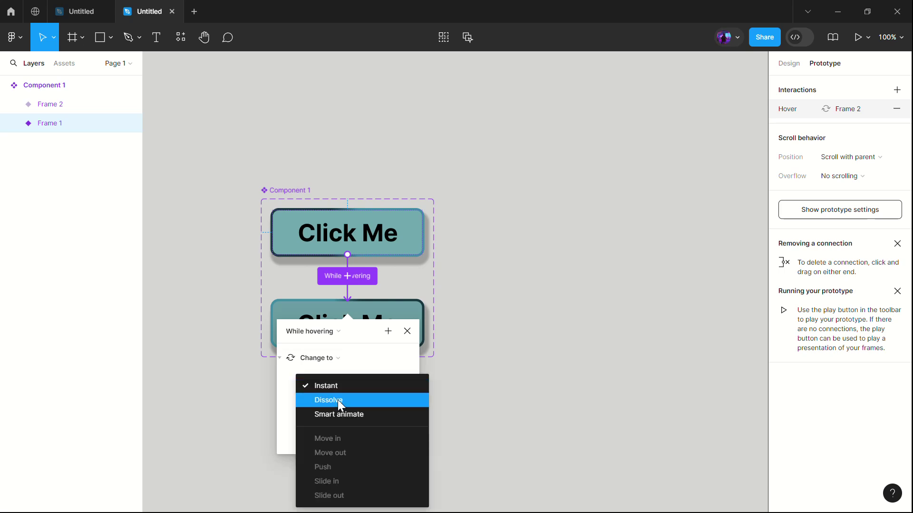
{"action": "left_click", "coordinate": [339, 414]}
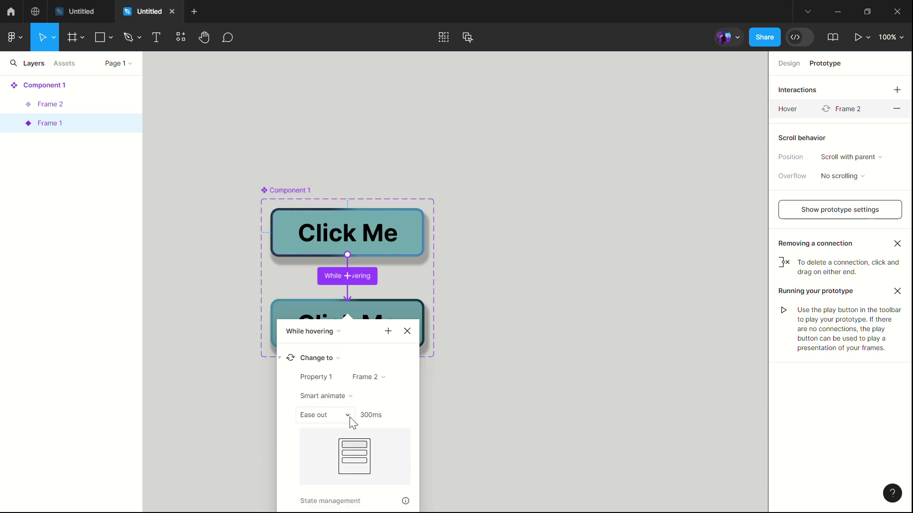
{"action": "left_click", "coordinate": [350, 419]}
{"action": "left_click", "coordinate": [353, 402]}
{"action": "left_click", "coordinate": [348, 414]}
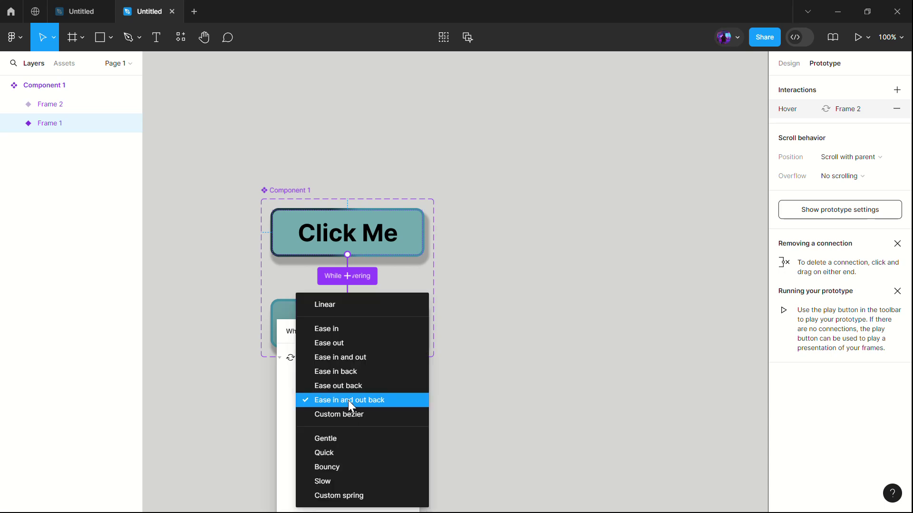
{"action": "left_click", "coordinate": [354, 359]}
{"action": "left_click", "coordinate": [455, 399]}
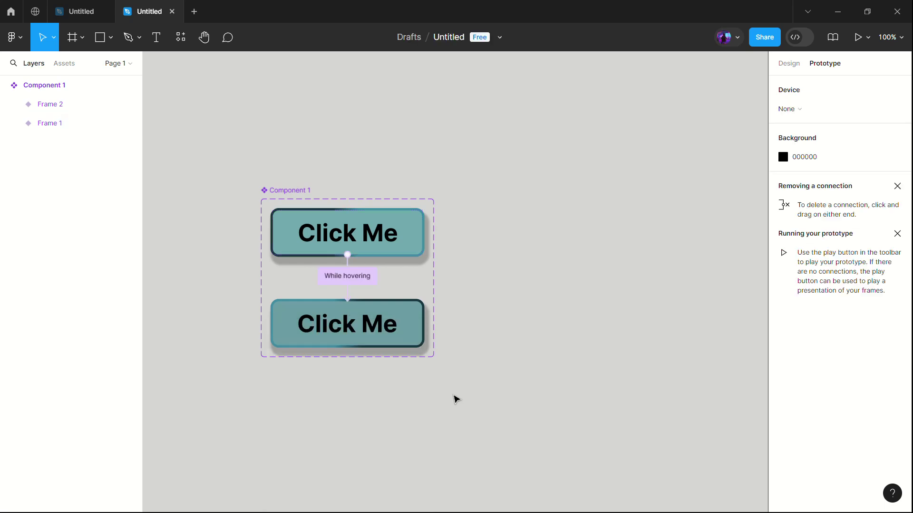
- Add an iPad Pro 11" frame (834 × 1194) to the canvas beside the component set
{"action": "left_click", "coordinate": [74, 38]}
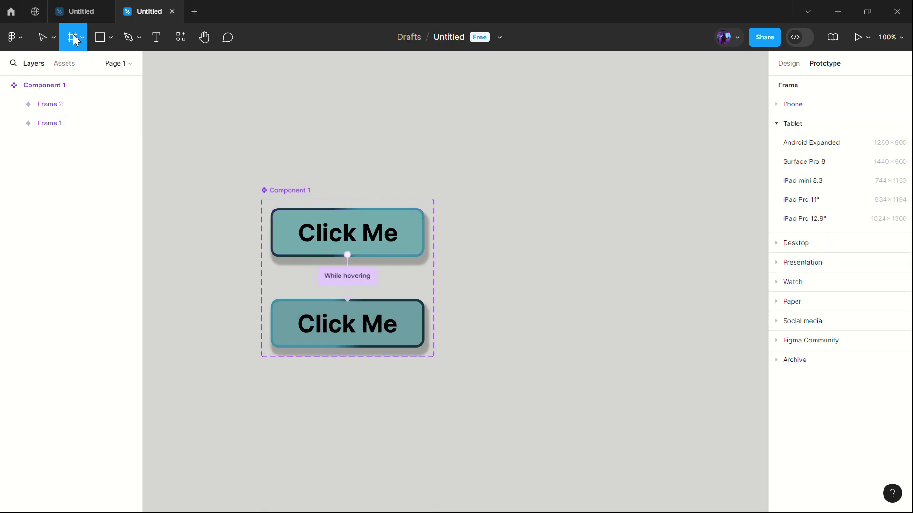
{"action": "left_click", "coordinate": [809, 201]}
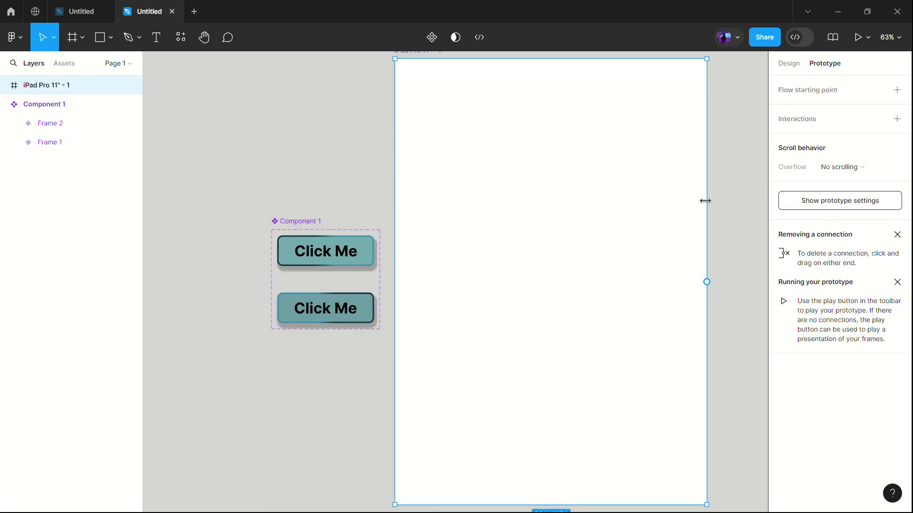
{"action": "scroll", "coordinate": [703, 200], "scroll_direction": "down", "scroll_amount": 4}
{"action": "scroll", "coordinate": [514, 300], "scroll_direction": "right", "scroll_amount": 3}
{"action": "scroll", "coordinate": [480, 320], "scroll_direction": "right", "scroll_amount": 1}
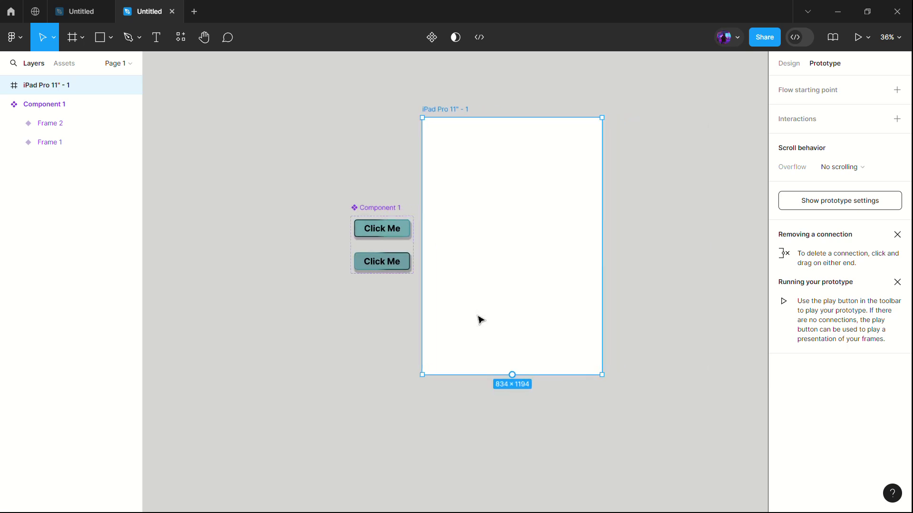
{"action": "scroll", "coordinate": [480, 319], "scroll_direction": "up", "scroll_amount": 2}
{"action": "scroll", "coordinate": [480, 320], "scroll_direction": "up", "scroll_amount": 2}
- Place an instance of Component 1 from the file's assets in the middle of the iPad Pro 11" frame
{"action": "left_click", "coordinate": [64, 70]}
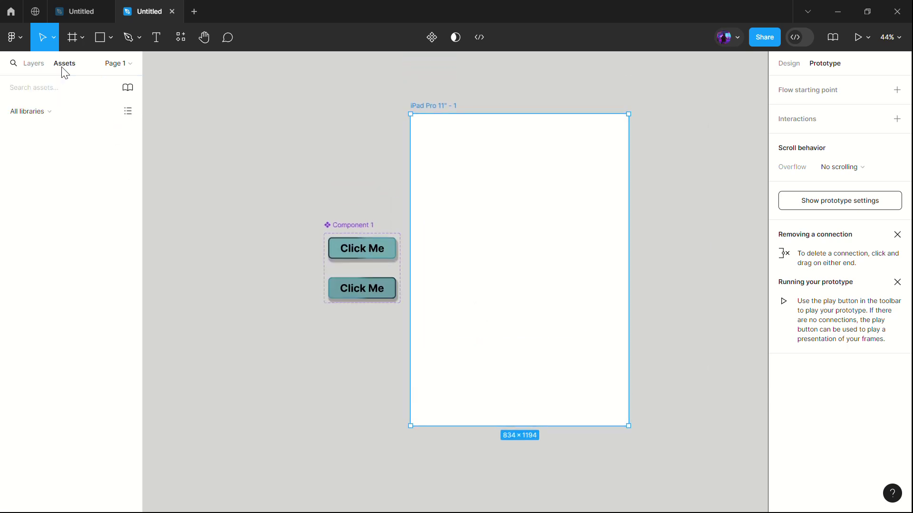
{"action": "left_click_drag", "start_coordinate": [406, 186], "coordinate": [525, 300]}
{"action": "scroll", "coordinate": [511, 244], "scroll_direction": "up", "scroll_amount": 5}
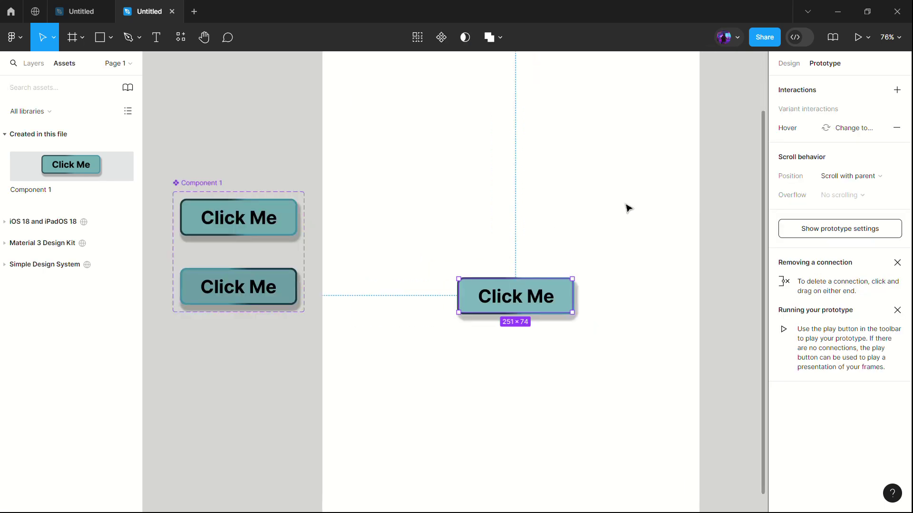
- Run the prototype preview and test the hover transition on the "Click Me" button
{"action": "left_click", "coordinate": [760, 90]}
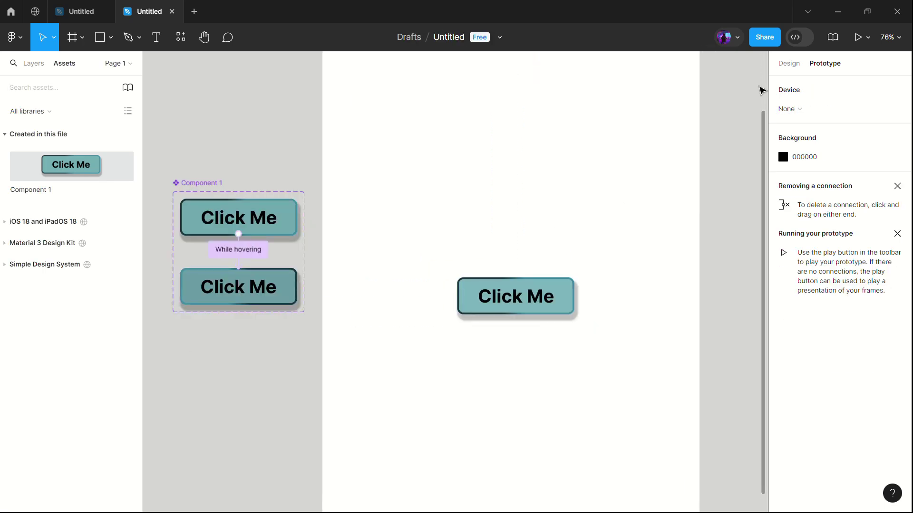
{"action": "left_click", "coordinate": [857, 38]}
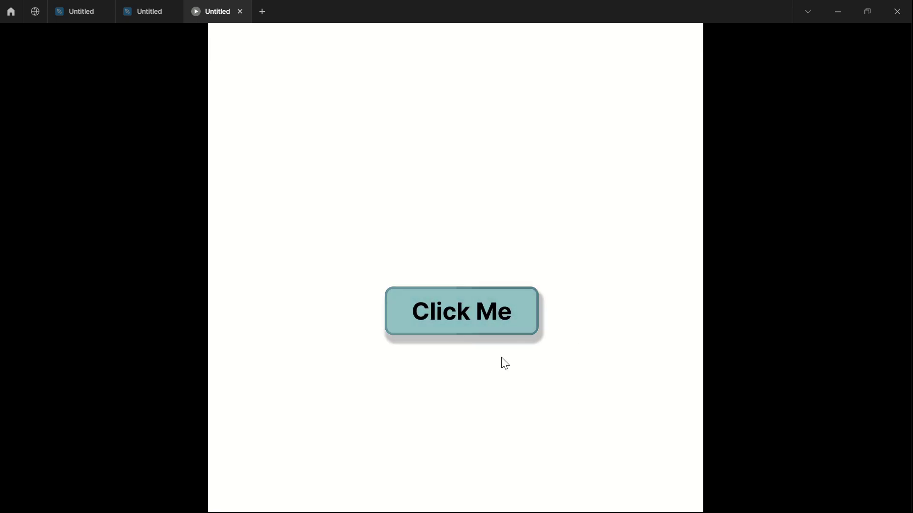
{"action": "left_click", "coordinate": [472, 301]}
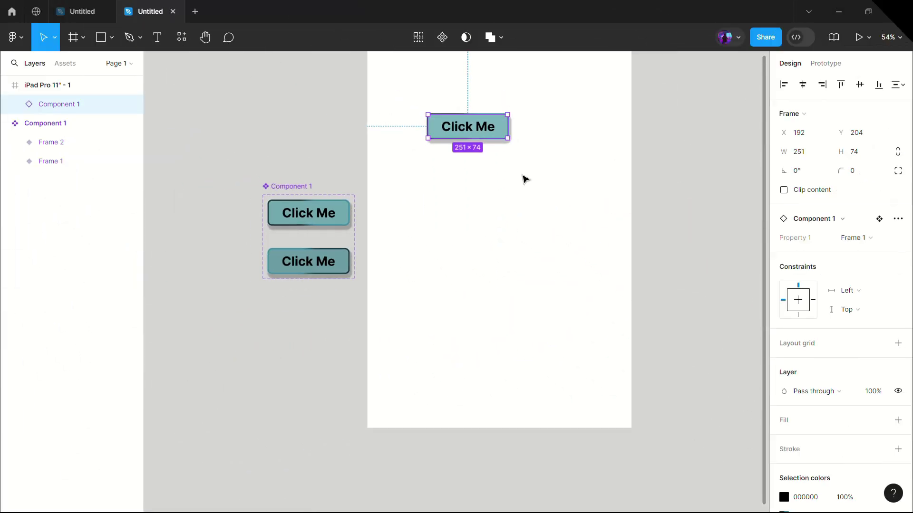
- Move the "Click Me" instance close to the upper-left corner of the iPad frame
{"action": "scroll", "coordinate": [523, 186], "scroll_direction": "up", "scroll_amount": 2}
{"action": "scroll", "coordinate": [523, 185], "scroll_direction": "down", "scroll_amount": 1, "text": "ctrl"}
{"action": "left_click_drag", "start_coordinate": [491, 198], "coordinate": [461, 162]}
{"action": "scroll", "coordinate": [461, 272], "scroll_direction": "left", "scroll_amount": 5}
- Move the Component 1 set up and to the left, well away from the iPad frame
{"action": "left_click", "coordinate": [516, 258]}
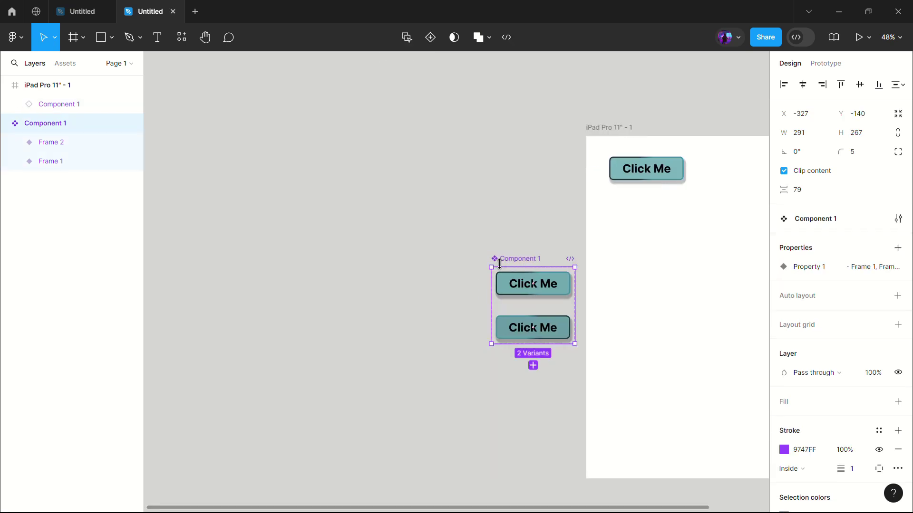
{"action": "left_click", "coordinate": [452, 271]}
{"action": "left_click_drag", "start_coordinate": [503, 261], "coordinate": [226, 91]}
- Draw a rectangle about 435 × 130 on the empty canvas below the component set
{"action": "left_click", "coordinate": [101, 37]}
{"action": "mouse_move", "coordinate": [242, 265]}
{"action": "left_mouse_down"}
{"action": "mouse_move", "coordinate": [302, 307]}
{"action": "mouse_move", "coordinate": [366, 301]}
{"action": "left_mouse_up"}
{"action": "left_click", "coordinate": [362, 338]}
{"action": "scroll", "coordinate": [360, 328], "scroll_direction": "left", "scroll_amount": 2}
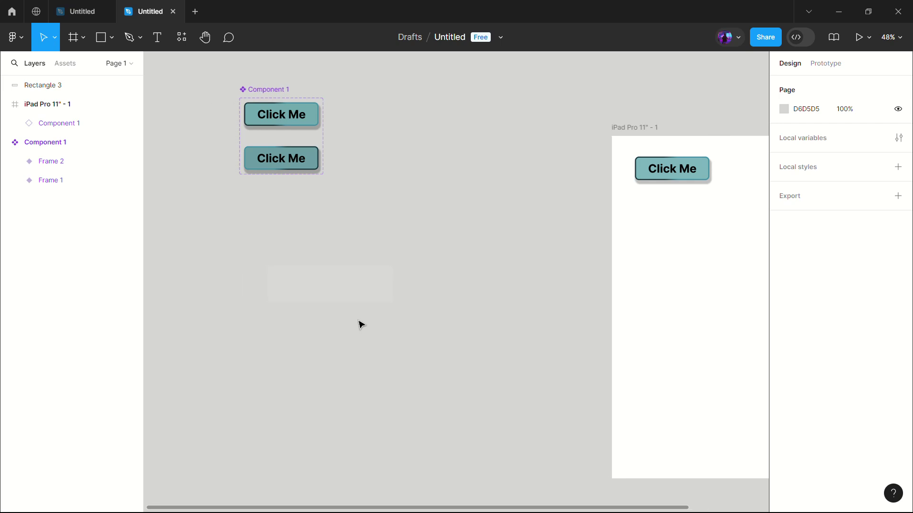
- Fill the new rectangle with green 67A343 at 100% opacity
{"action": "left_click", "coordinate": [349, 290]}
{"action": "left_click", "coordinate": [784, 247]}
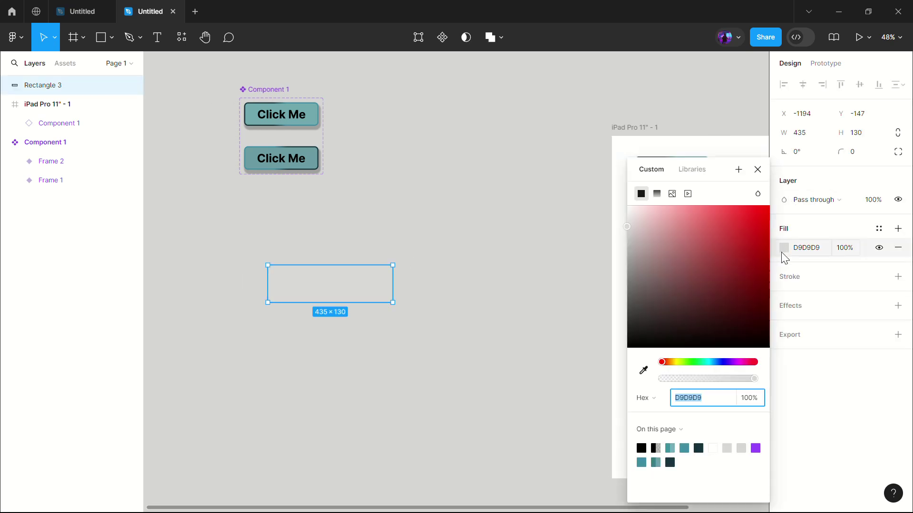
{"action": "left_click", "coordinate": [686, 362]}
{"action": "left_click", "coordinate": [717, 252]}
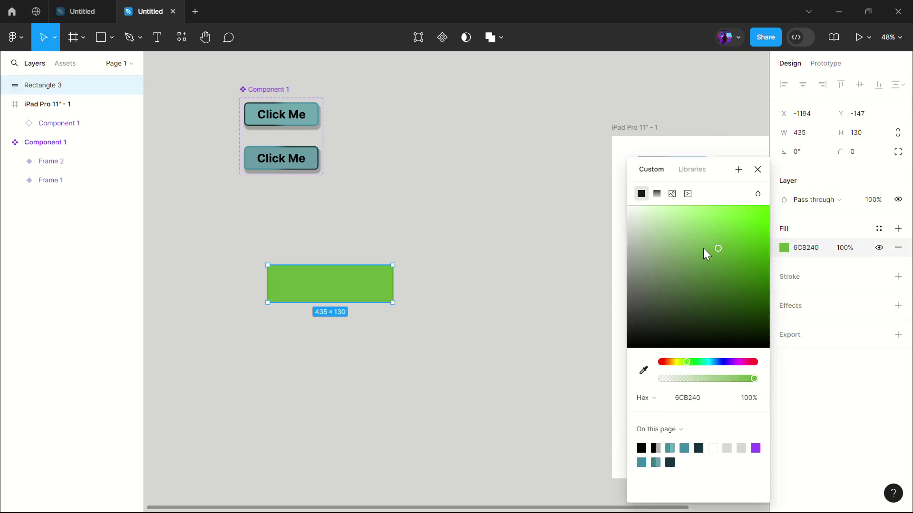
{"action": "left_click", "coordinate": [711, 259]}
{"action": "left_click_drag", "start_coordinate": [754, 379], "coordinate": [743, 379]}
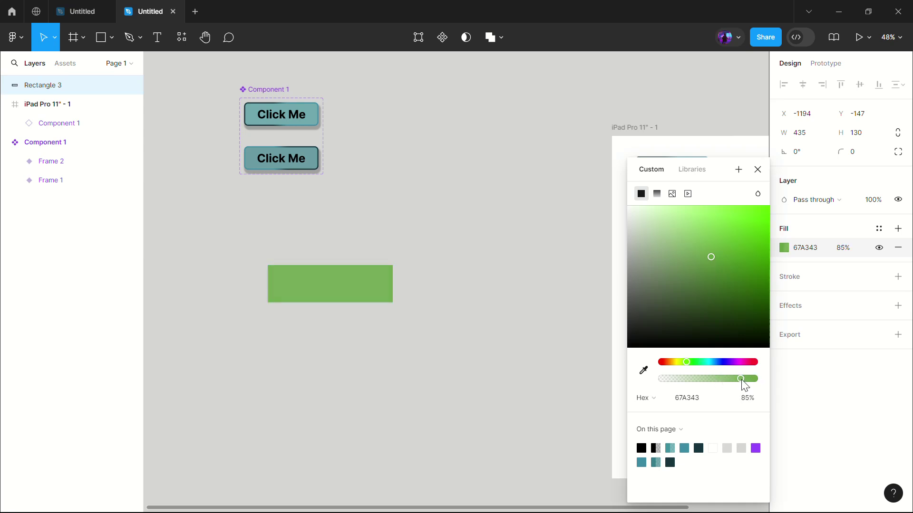
{"action": "left_click", "coordinate": [497, 354]}
- Set the green rectangle's corner radius to 10
{"action": "left_click", "coordinate": [375, 297]}
{"action": "left_click", "coordinate": [853, 154]}
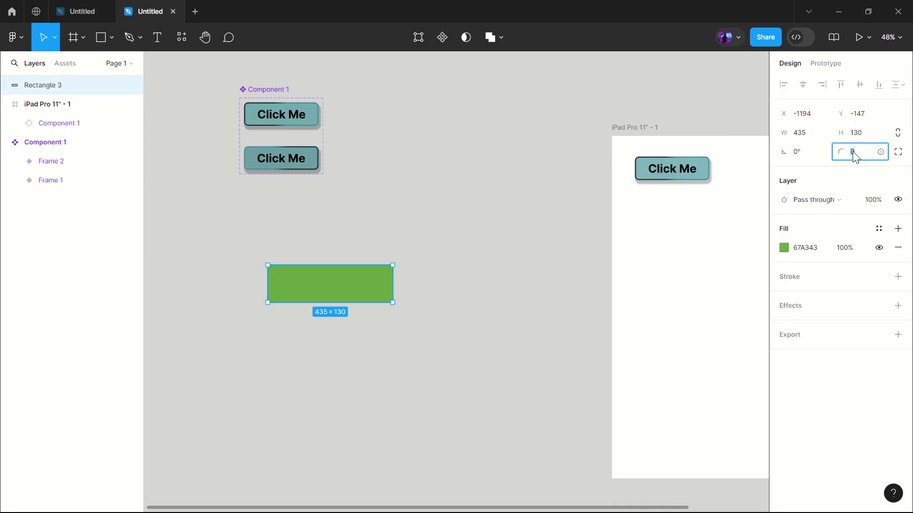
{"action": "left_click", "coordinate": [334, 401]}
- Duplicate the green rectangle straight below the original
{"action": "left_click_drag", "start_coordinate": [259, 247], "coordinate": [416, 321]}
{"action": "left_click_drag", "start_coordinate": [349, 284], "coordinate": [348, 361]}
{"action": "left_click", "coordinate": [479, 322]}
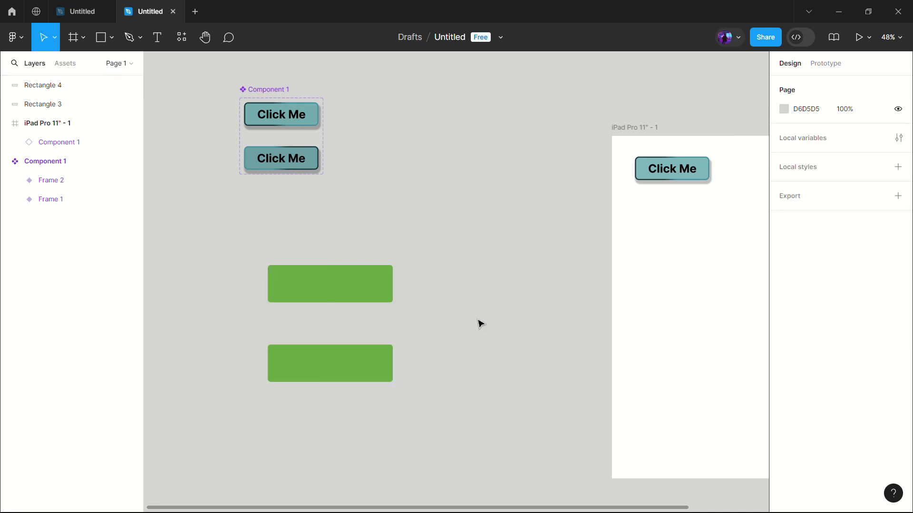
- Remove the lower rectangle's fill and give it an Outside stroke of width 10
{"action": "double_click", "coordinate": [375, 360]}
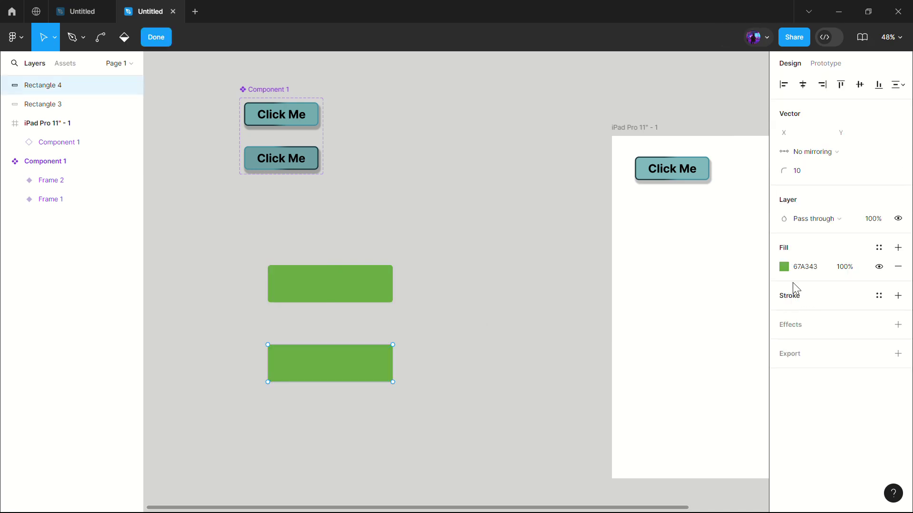
{"action": "left_click", "coordinate": [898, 266]}
{"action": "left_click", "coordinate": [898, 276]}
{"action": "left_click", "coordinate": [801, 316]}
{"action": "left_click", "coordinate": [805, 332]}
{"action": "left_click", "coordinate": [853, 315]}
{"action": "type", "text": "10"}
- Set the lower rectangle's stroke colour to green 459A57 at 77% opacity
{"action": "left_click", "coordinate": [796, 299]}
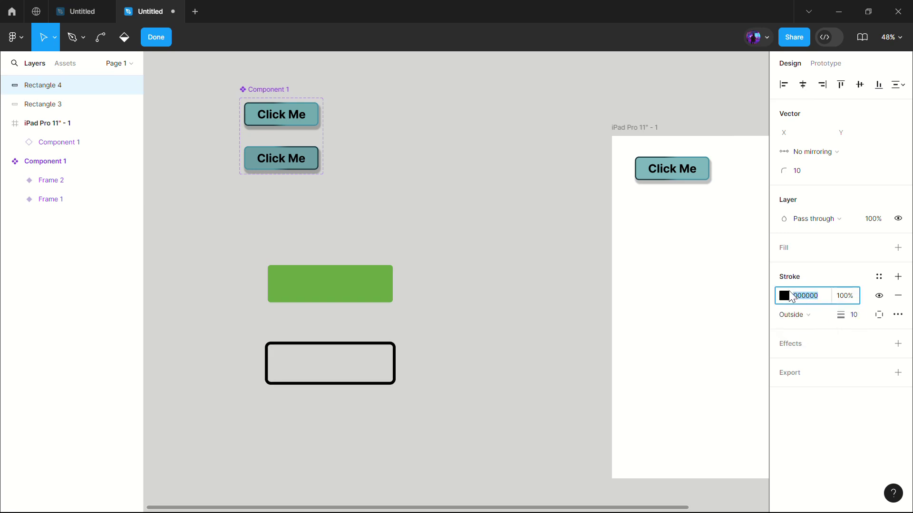
{"action": "left_click", "coordinate": [784, 296]}
{"action": "left_click", "coordinate": [701, 362]}
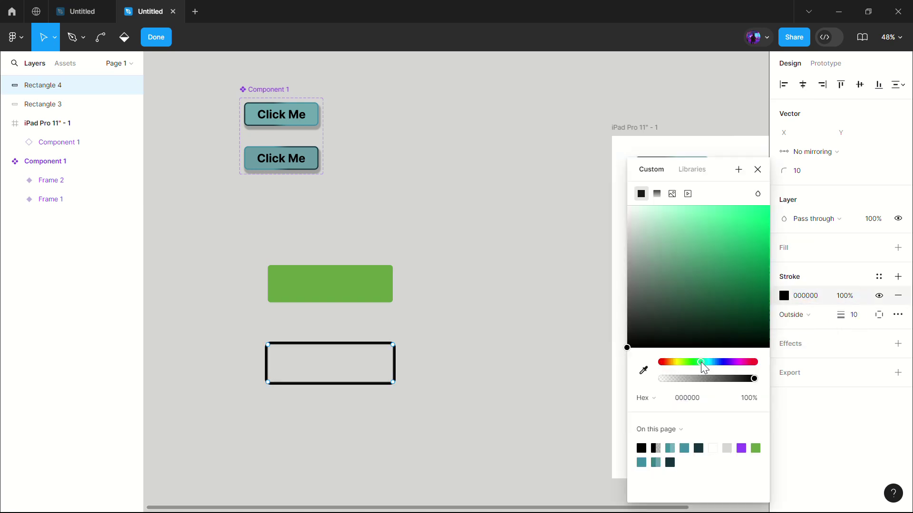
{"action": "mouse_move", "coordinate": [628, 347]}
{"action": "left_mouse_down"}
{"action": "mouse_move", "coordinate": [709, 274]}
{"action": "mouse_move", "coordinate": [697, 281]}
{"action": "left_mouse_up"}
{"action": "left_click_drag", "start_coordinate": [701, 362], "coordinate": [696, 362]}
{"action": "left_click_drag", "start_coordinate": [754, 379], "coordinate": [733, 379]}
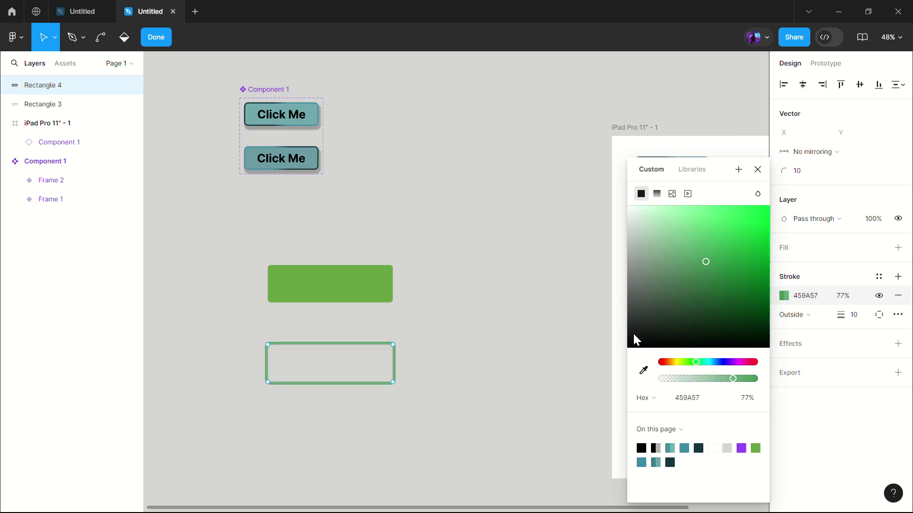
- Change the lower rectangle's stroke to a linear gradient with stops 459A57 at 35% and 17341D at 69%
{"action": "left_click", "coordinate": [657, 193]}
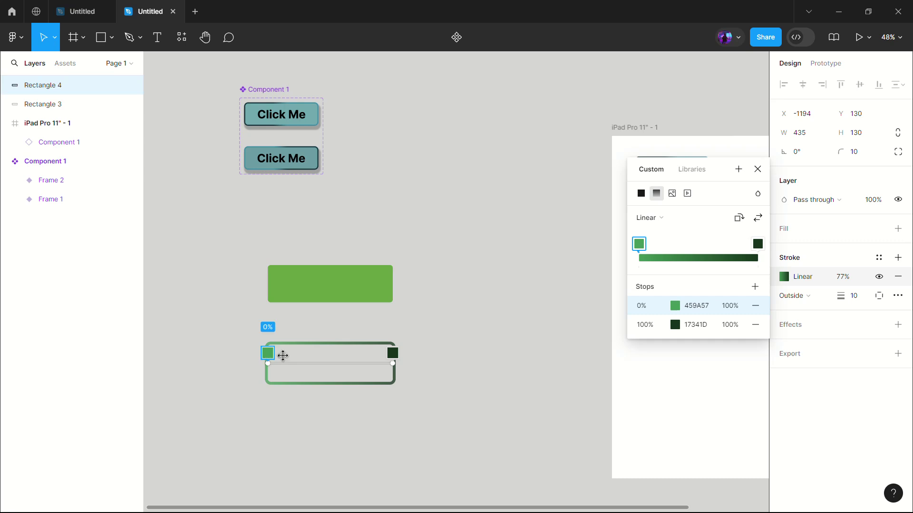
{"action": "left_click_drag", "start_coordinate": [267, 353], "coordinate": [311, 352]}
{"action": "left_click_drag", "start_coordinate": [393, 353], "coordinate": [354, 353]}
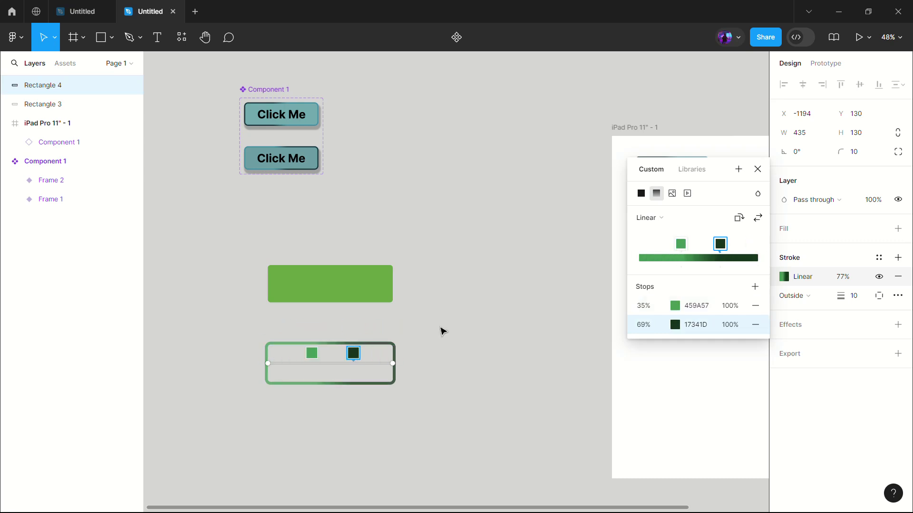
{"action": "key", "text": "Escape"}
{"action": "left_click", "coordinate": [424, 377]}
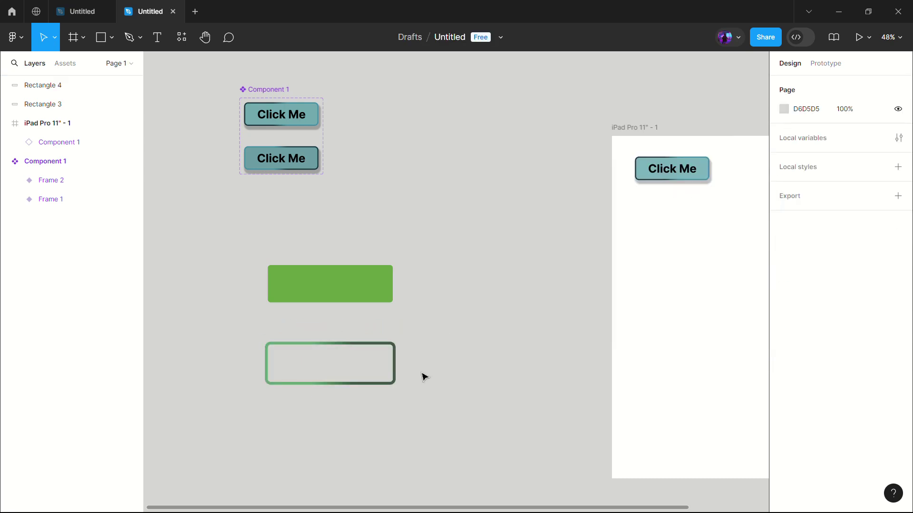
- Align the filled and the outlined rectangle on their horizontal and vertical centers so they overlap
{"action": "left_click_drag", "start_coordinate": [238, 239], "coordinate": [430, 406]}
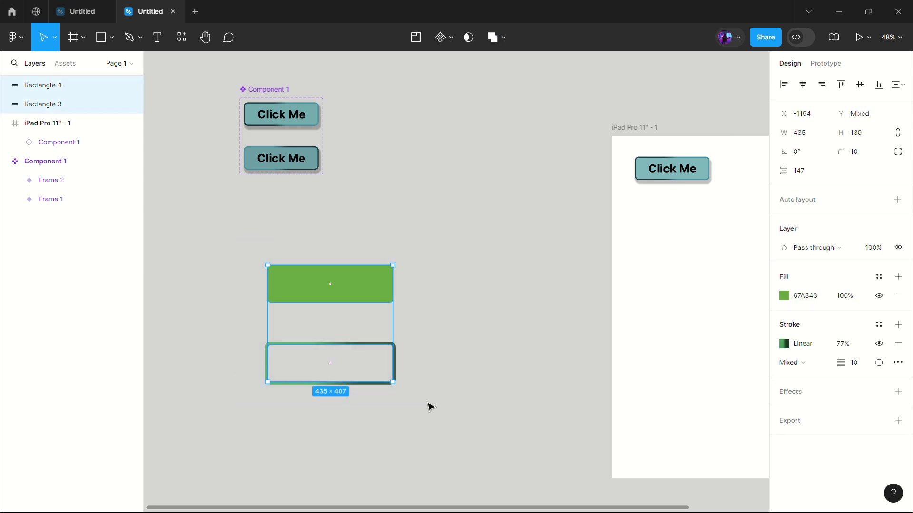
{"action": "left_click", "coordinate": [803, 93]}
{"action": "left_click", "coordinate": [860, 88]}
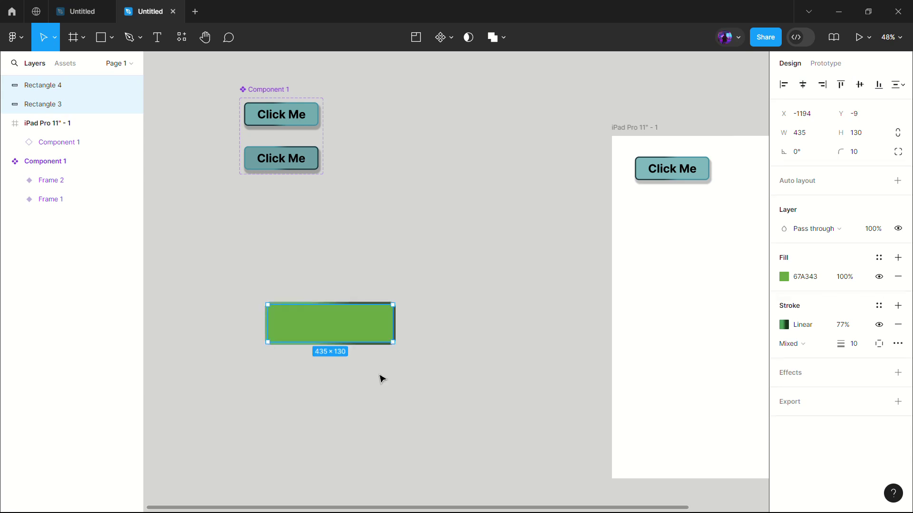
{"action": "left_click", "coordinate": [257, 389]}
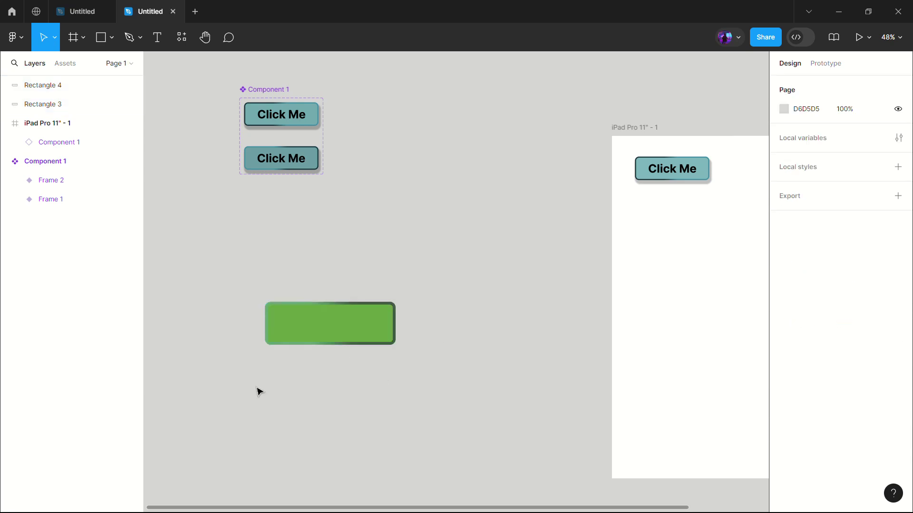
- Rename the filled rectangle (Rectangle 3) as base and the outlined one (Rectangle 4) as layer
{"action": "left_click", "coordinate": [56, 111]}
{"action": "double_click", "coordinate": [56, 111]}
{"action": "type", "text": "base"}
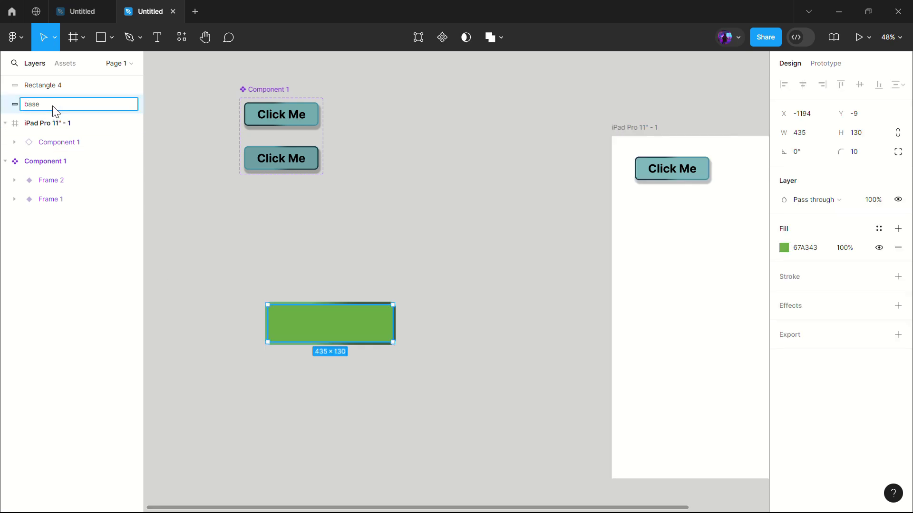
{"action": "left_click", "coordinate": [48, 88]}
{"action": "double_click", "coordinate": [47, 90]}
{"action": "type", "text": "layer"}
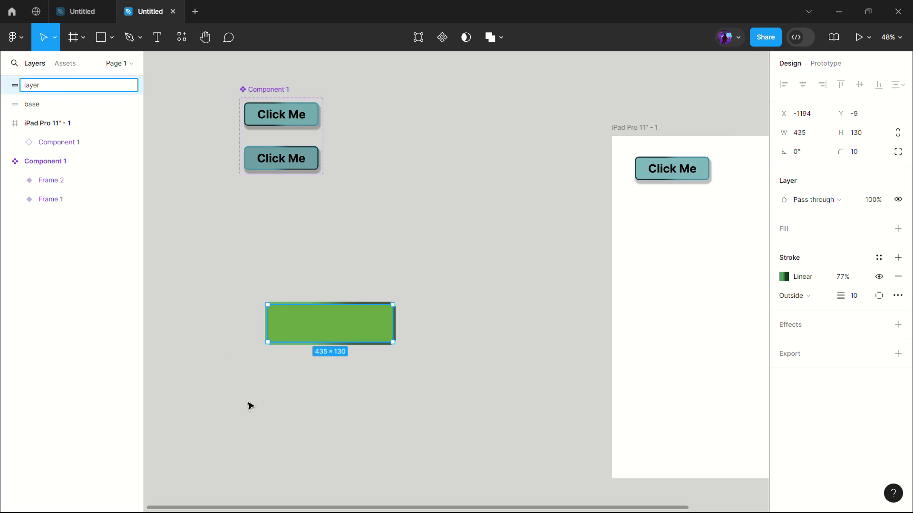
{"action": "left_click", "coordinate": [251, 405]}
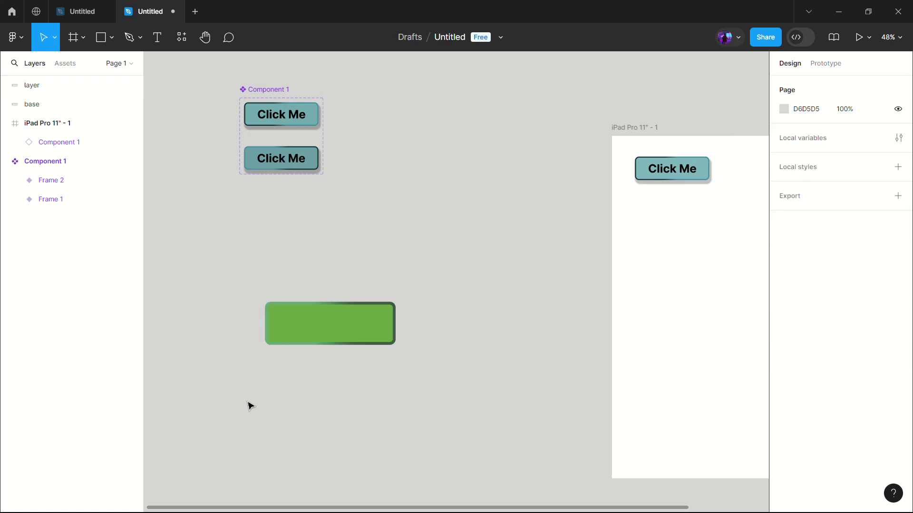
- Draw an ellipse over the left end of the green rectangle and resize it to about 176 × 166
{"action": "left_click", "coordinate": [110, 37]}
{"action": "left_click", "coordinate": [69, 109]}
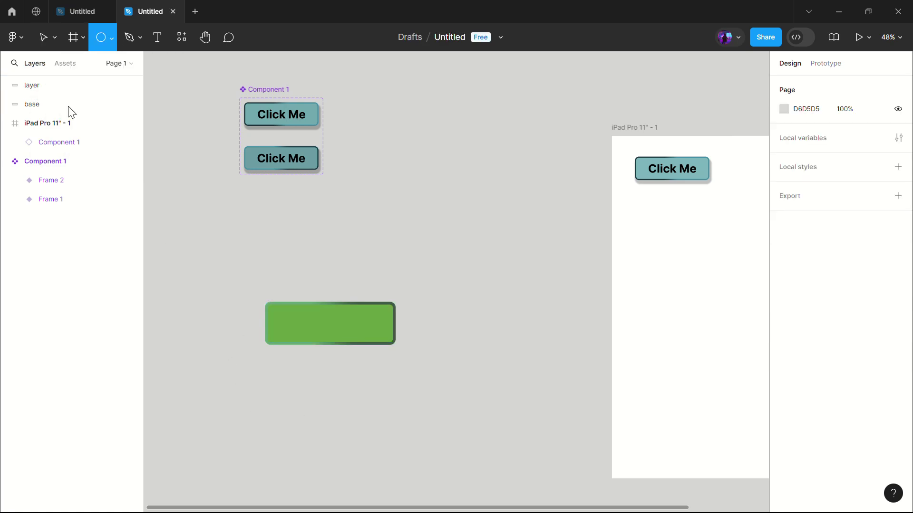
{"action": "mouse_move", "coordinate": [244, 306]}
{"action": "left_mouse_down"}
{"action": "mouse_move", "coordinate": [257, 337]}
{"action": "mouse_move", "coordinate": [287, 350]}
{"action": "mouse_move", "coordinate": [233, 299]}
{"action": "left_mouse_up"}
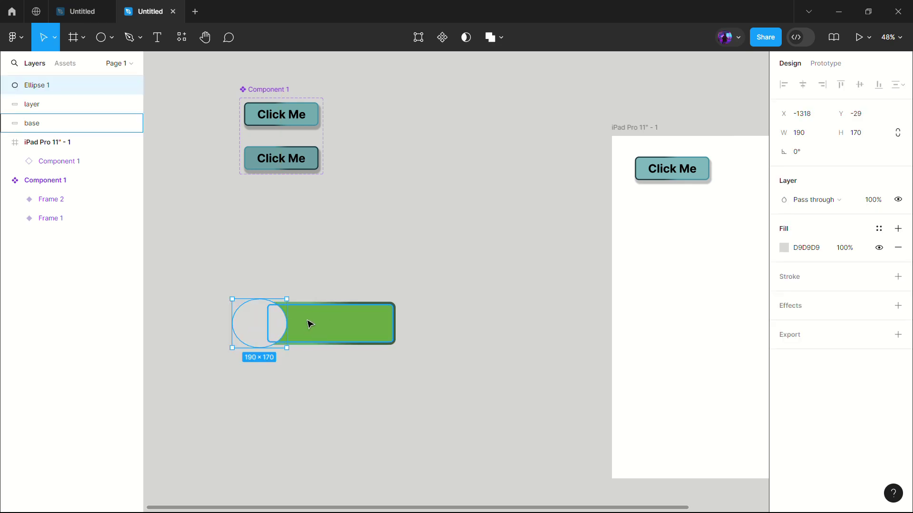
{"action": "left_click_drag", "start_coordinate": [234, 347], "coordinate": [248, 331]}
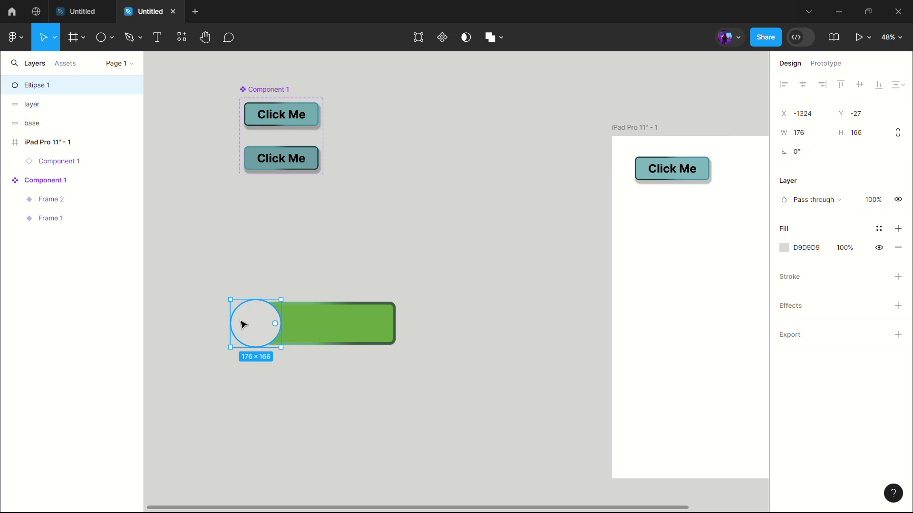
- Fill the ellipse with 302D2D and place a copy of it over the opposite end of the green rectangle
{"action": "left_click", "coordinate": [783, 247]}
{"action": "left_click", "coordinate": [637, 321]}
{"action": "left_click_drag", "start_coordinate": [255, 323], "coordinate": [404, 323]}
{"action": "left_click", "coordinate": [351, 377]}
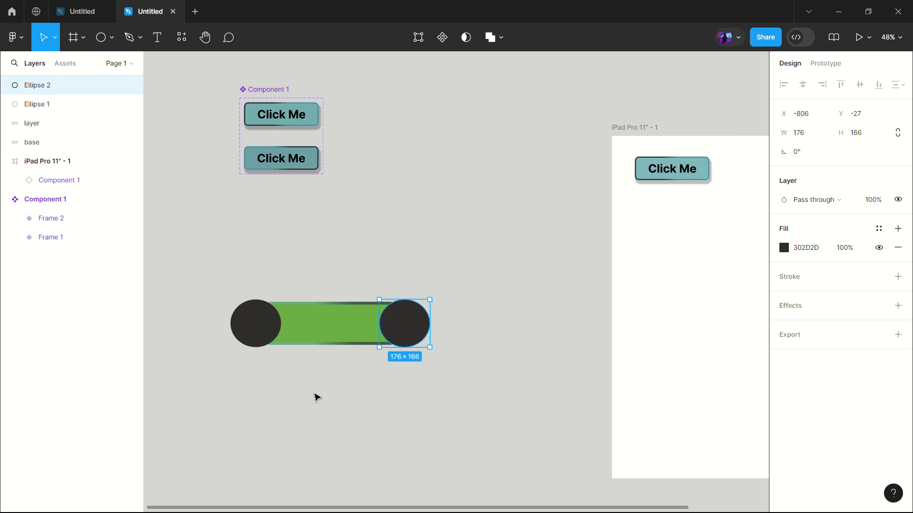
{"action": "left_click", "coordinate": [316, 398]}
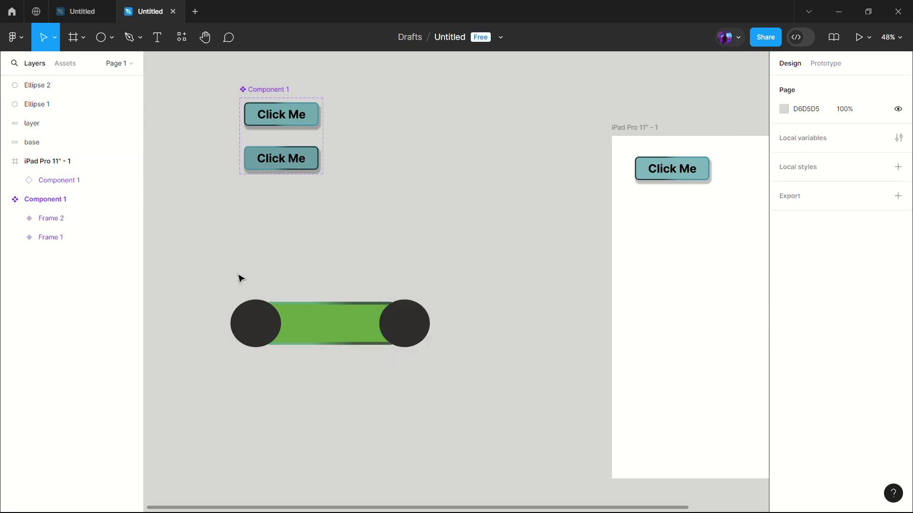
- Mask the two ellipses and both rectangles using base as the mask, and move layer beneath base in the mask group
{"action": "left_click_drag", "start_coordinate": [240, 278], "coordinate": [419, 367]}
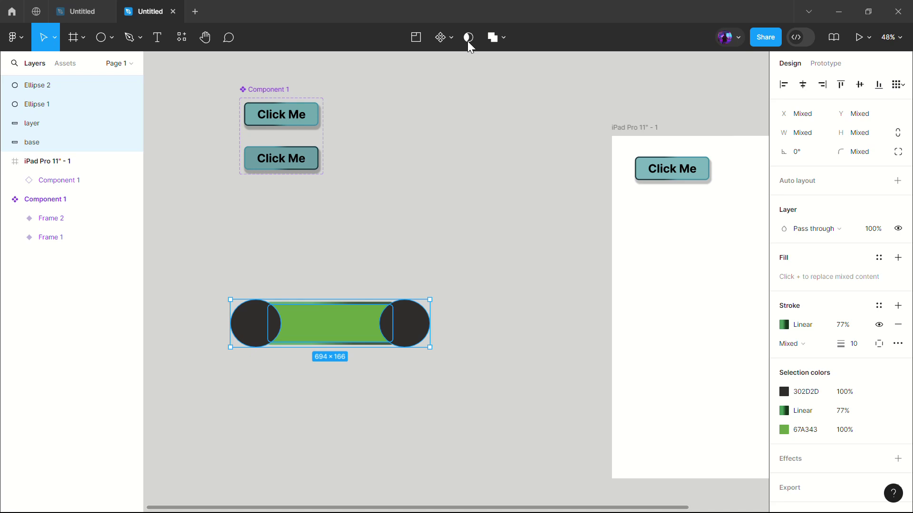
{"action": "left_click", "coordinate": [468, 43]}
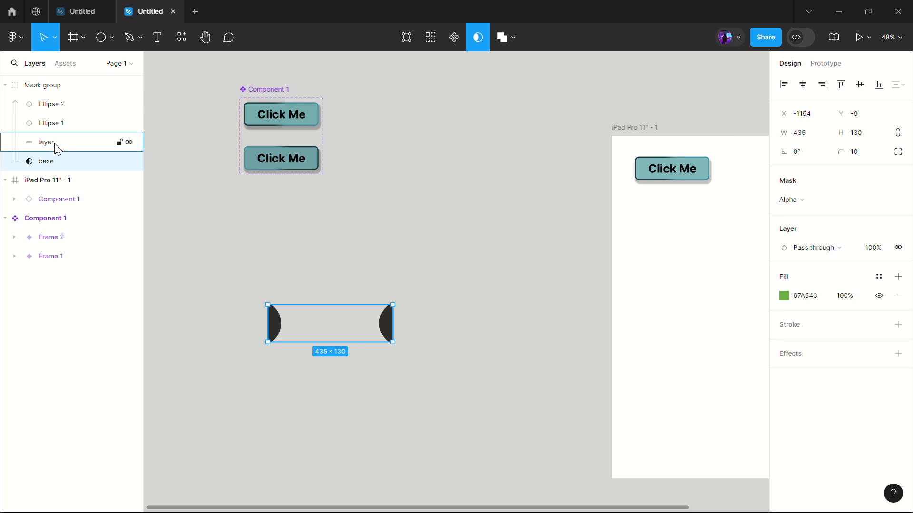
{"action": "mouse_move", "coordinate": [57, 148]}
{"action": "left_mouse_down"}
{"action": "mouse_move", "coordinate": [51, 182]}
{"action": "mouse_move", "coordinate": [46, 160]}
{"action": "left_mouse_up"}
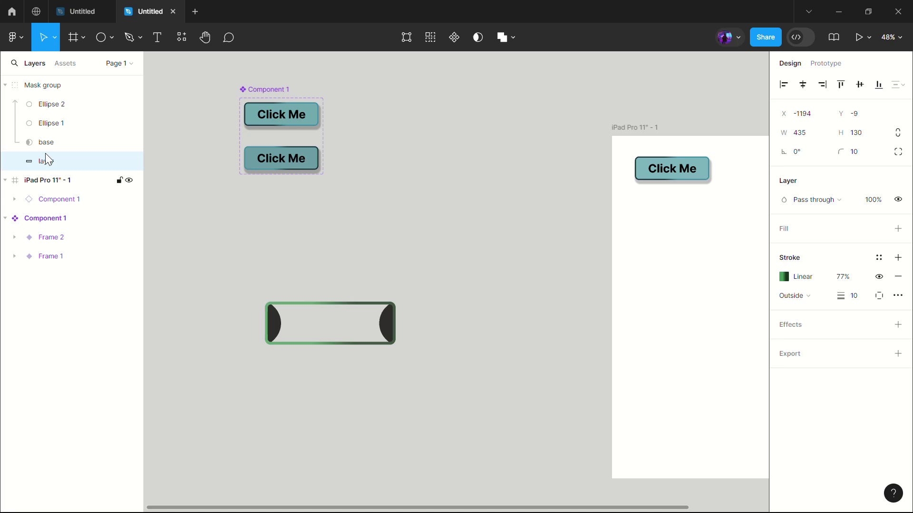
{"action": "left_click", "coordinate": [430, 251]}
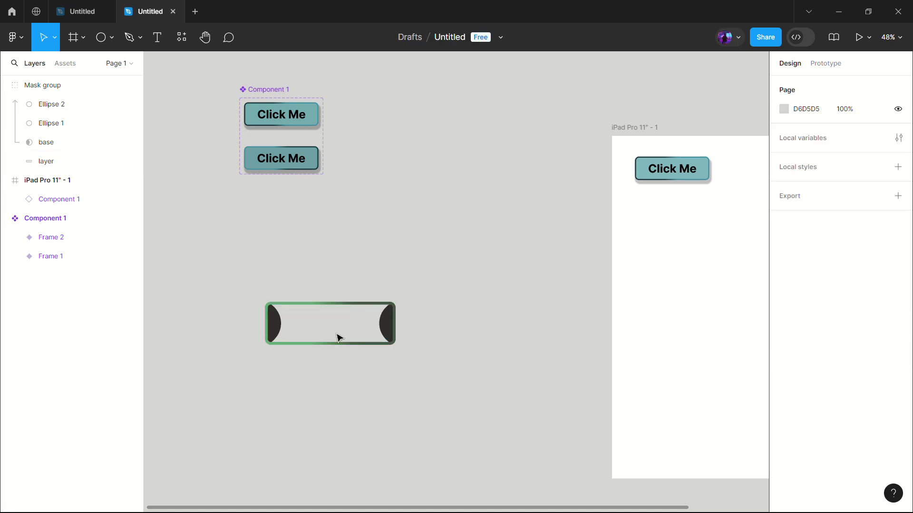
- Add a "Start Here" text in Inter Semi Bold, size 64, and place it below the button
{"action": "left_click", "coordinate": [157, 36]}
{"action": "left_click", "coordinate": [324, 387]}
{"action": "type", "text": "Start"}
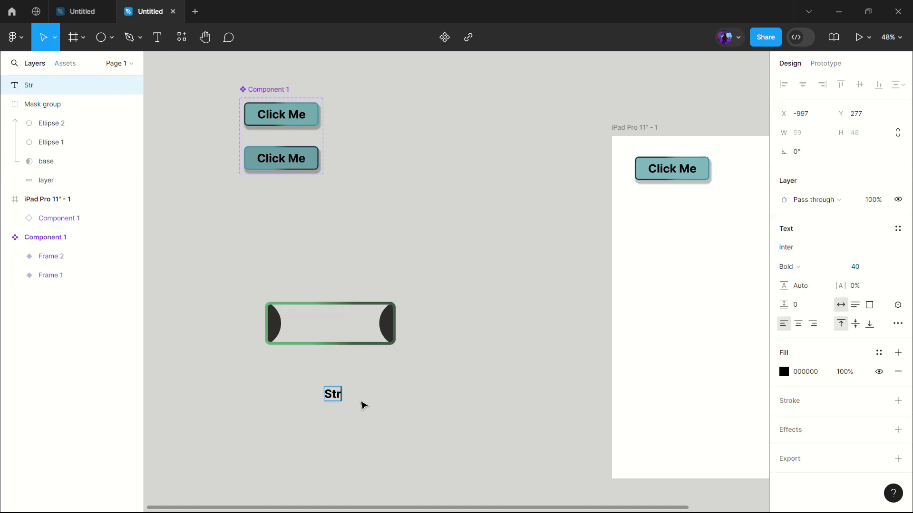
{"action": "type", "text": " Here"}
{"action": "key", "text": "ctrl+a"}
{"action": "left_click", "coordinate": [799, 266]}
{"action": "left_click", "coordinate": [808, 251]}
{"action": "left_click", "coordinate": [894, 266]}
{"action": "left_click", "coordinate": [869, 296]}
{"action": "key", "text": "Escape"}
{"action": "left_click_drag", "start_coordinate": [345, 398], "coordinate": [301, 383]}
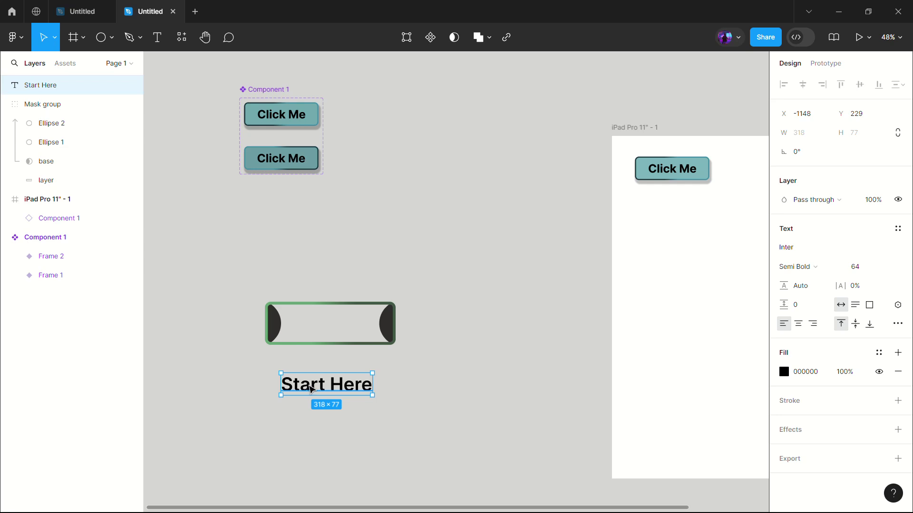
- Duplicate the "Start Here" text directly below itself and move both copies onto the button
{"action": "left_click_drag", "start_coordinate": [327, 388], "coordinate": [327, 416]}
{"action": "left_click", "coordinate": [430, 383]}
{"action": "left_click_drag", "start_coordinate": [266, 370], "coordinate": [403, 448]}
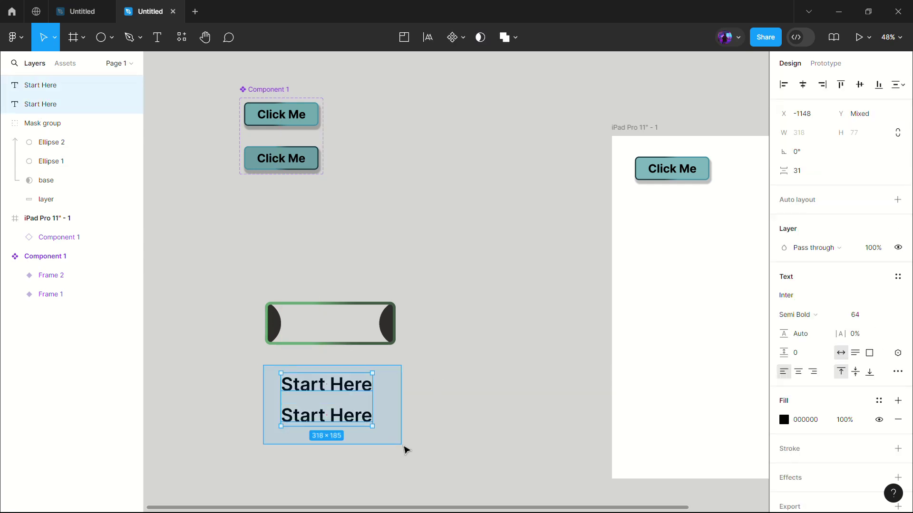
{"action": "left_click_drag", "start_coordinate": [337, 402], "coordinate": [342, 323]}
{"action": "key", "text": "Escape"}
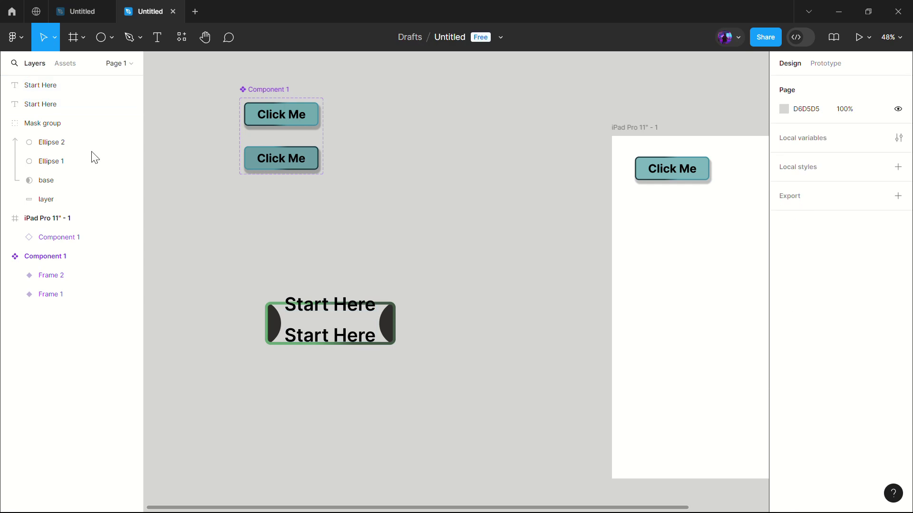
- Rename the topmost "Start Here" layer as text2 and the one beneath it as text1
{"action": "double_click", "coordinate": [47, 87]}
{"action": "type", "text": "text2"}
{"action": "double_click", "coordinate": [50, 105]}
{"action": "type", "text": "te"}
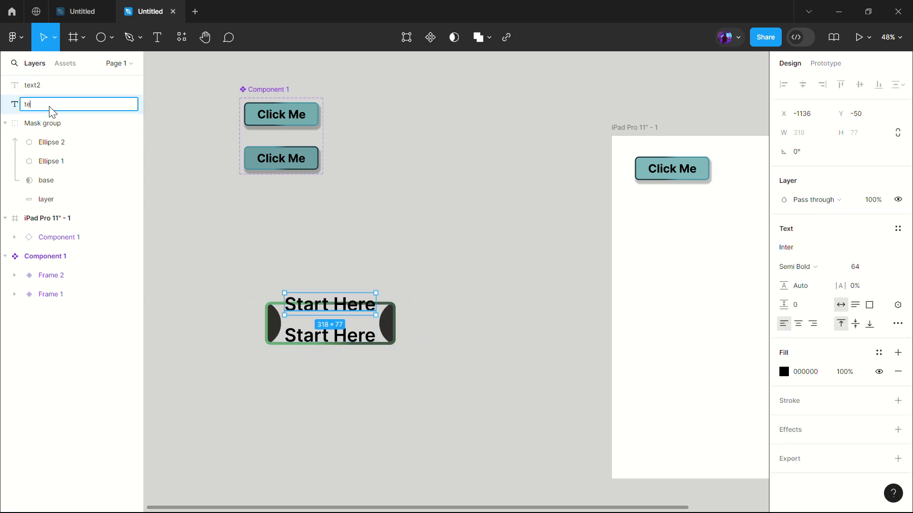
{"action": "type", "text": "xt1"}
{"action": "left_click", "coordinate": [279, 379]}
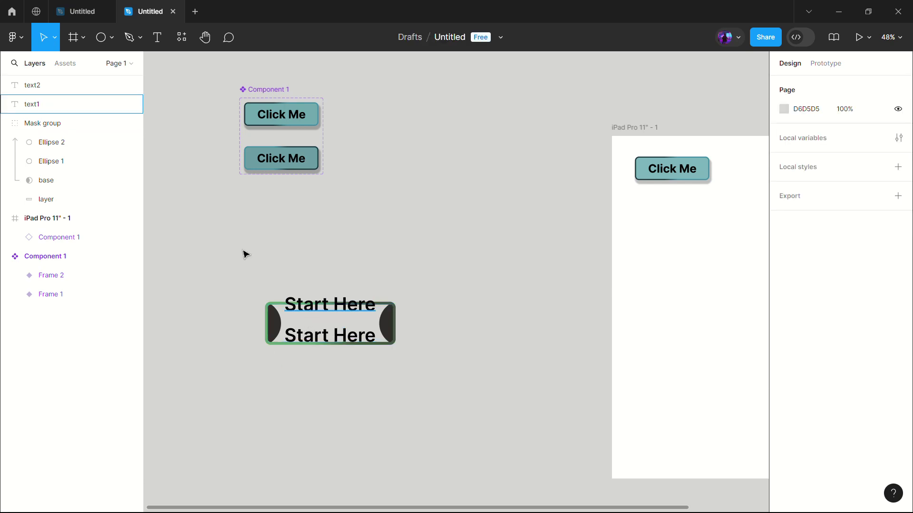
{"action": "key", "text": "ctrl+z"}
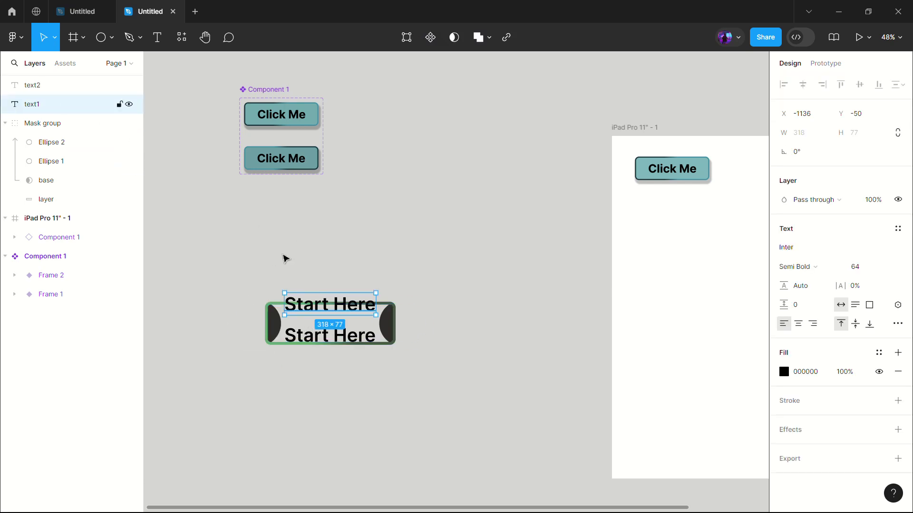
{"action": "left_click", "coordinate": [295, 285]}
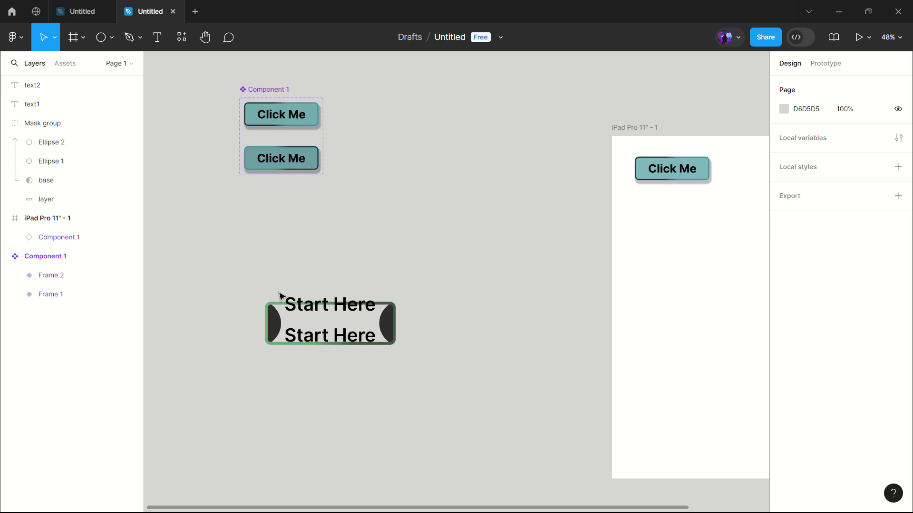
{"action": "left_click_drag", "start_coordinate": [342, 350], "coordinate": [359, 352]}
{"action": "left_click", "coordinate": [275, 270]}
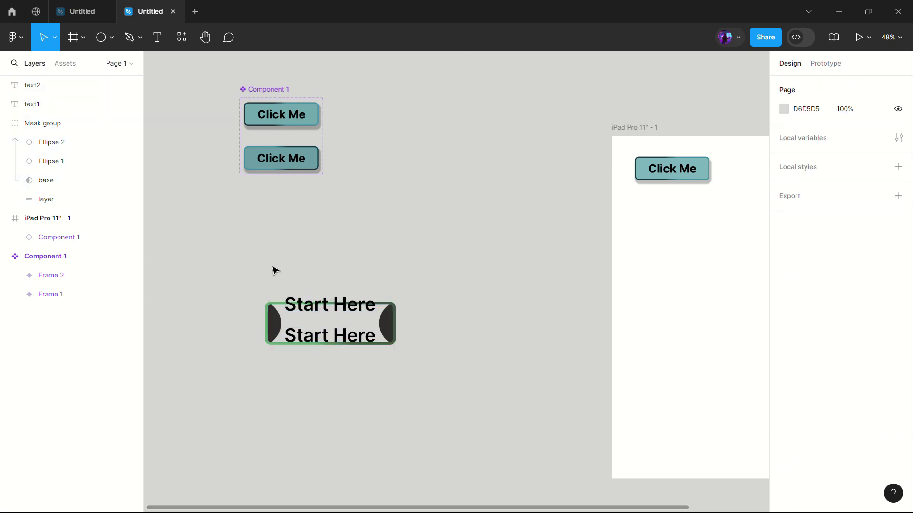
- Move text2 and text1 into the mask group above the ellipses and align each to the button's vertical center
{"action": "left_click_drag", "start_coordinate": [32, 97], "coordinate": [39, 136]}
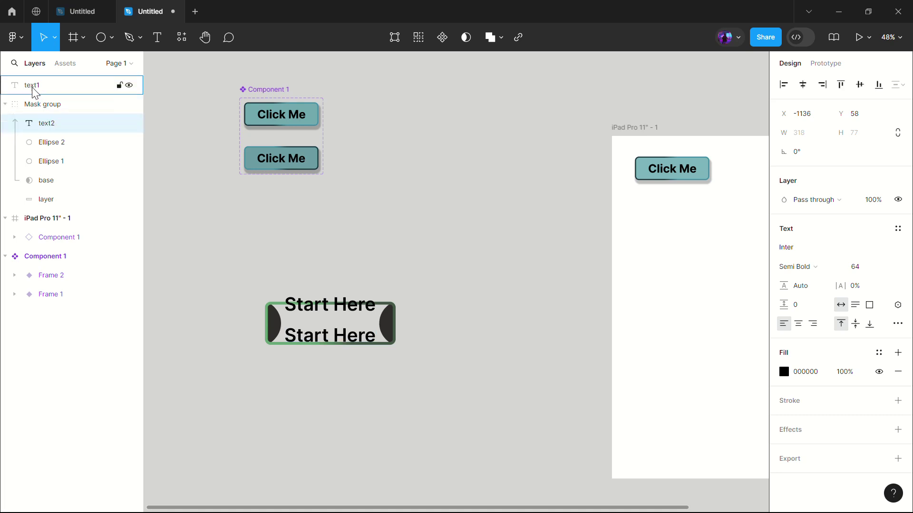
{"action": "left_click_drag", "start_coordinate": [34, 95], "coordinate": [45, 139]}
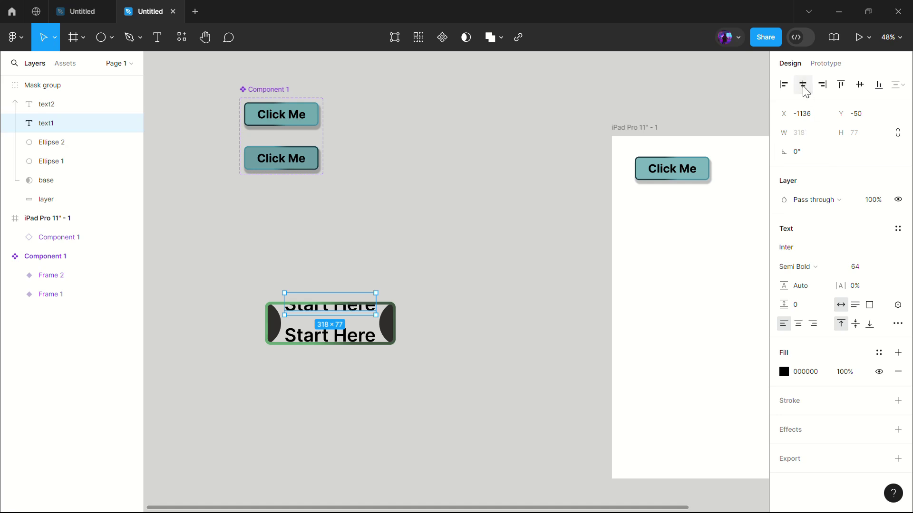
{"action": "left_click", "coordinate": [860, 84]}
{"action": "left_click", "coordinate": [42, 105]}
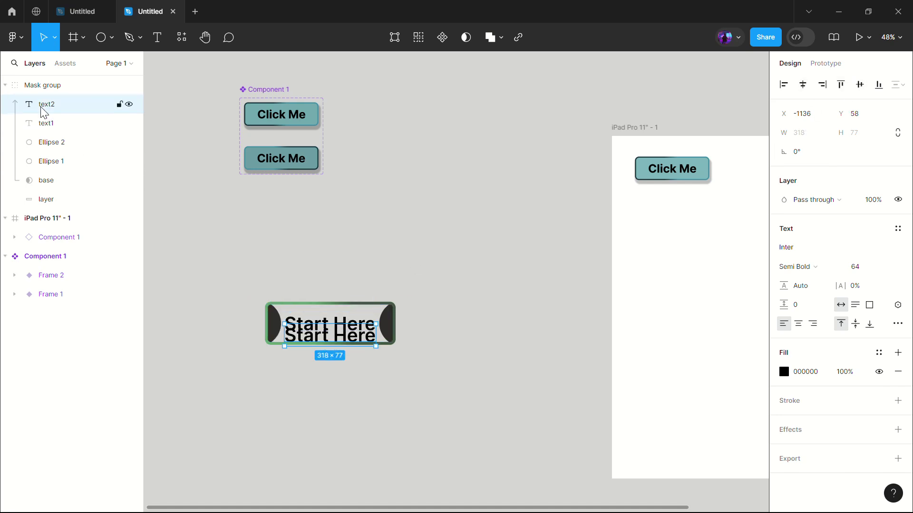
{"action": "left_click", "coordinate": [859, 84]}
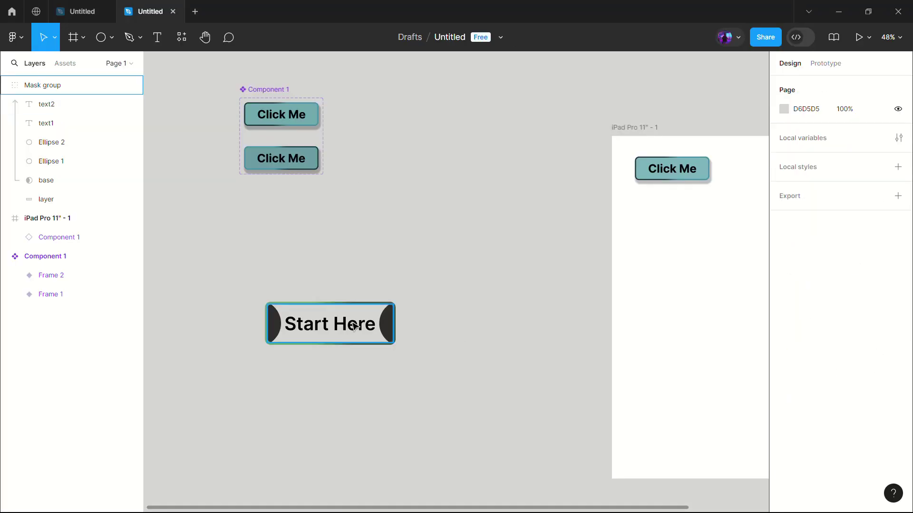
- Recolor text1 with the green 66A774 sampled from the button's outline
{"action": "left_click", "coordinate": [46, 123]}
{"action": "left_click", "coordinate": [783, 372]}
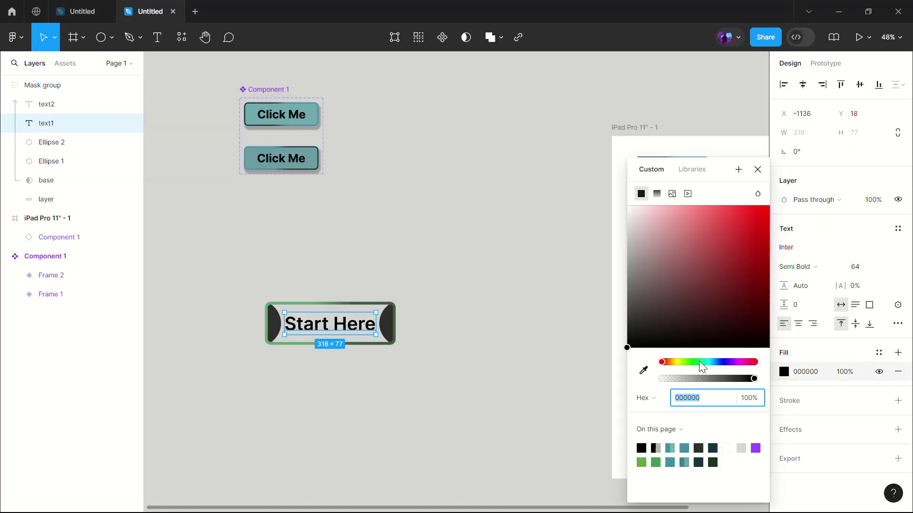
{"action": "key", "text": "i"}
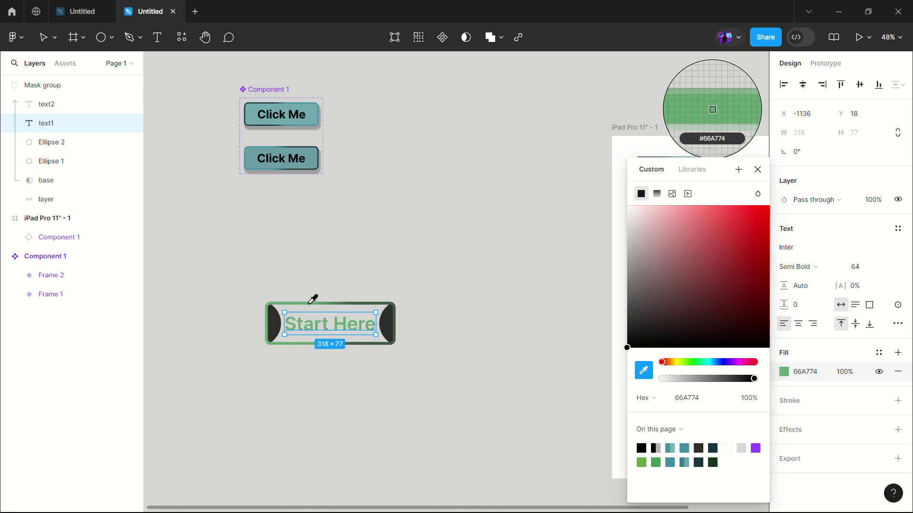
{"action": "left_click", "coordinate": [313, 299]}
{"action": "left_click", "coordinate": [436, 273]}
- Draw a 435 × 130 rectangle covering the button's interior and fill it with the green 609A6C sampled from the outline
{"action": "left_click", "coordinate": [111, 37]}
{"action": "left_click", "coordinate": [92, 65]}
{"action": "left_click", "coordinate": [269, 301]}
{"action": "left_click_drag", "start_coordinate": [269, 301], "coordinate": [392, 342]}
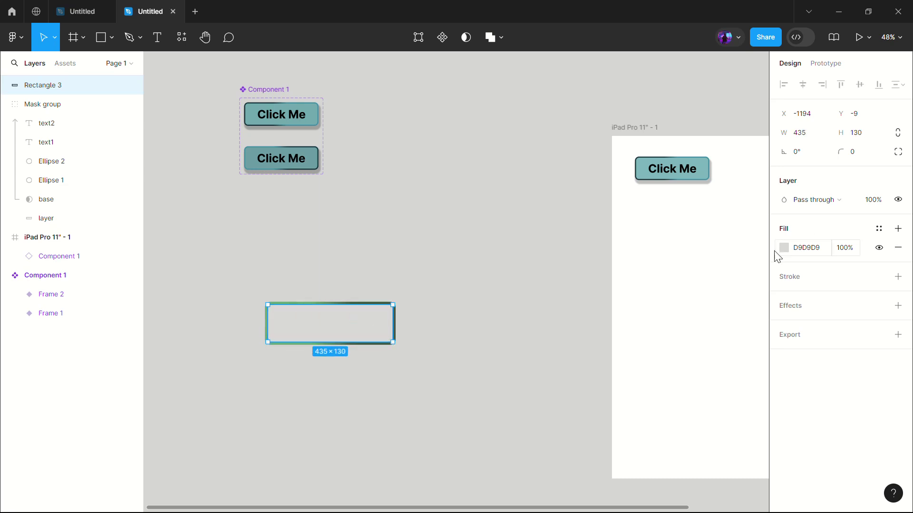
{"action": "left_click", "coordinate": [782, 248]}
{"action": "left_click", "coordinate": [644, 370]}
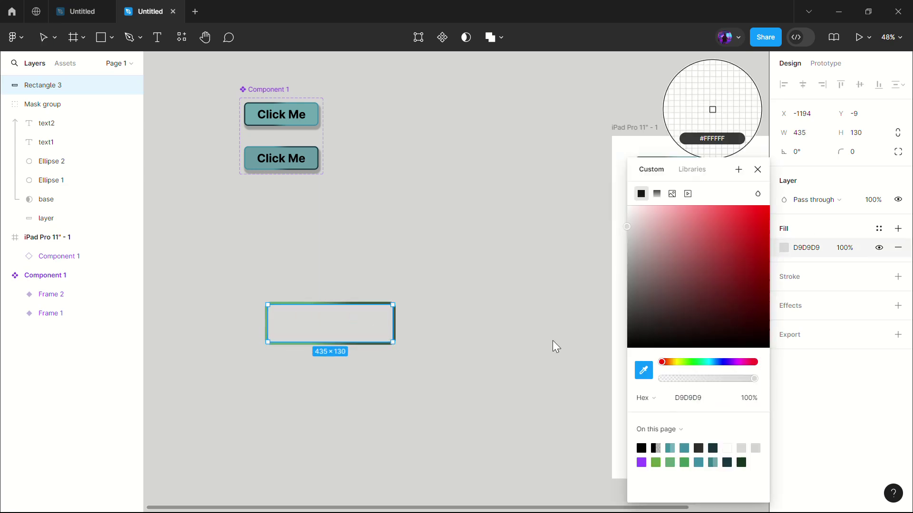
{"action": "left_click", "coordinate": [321, 302]}
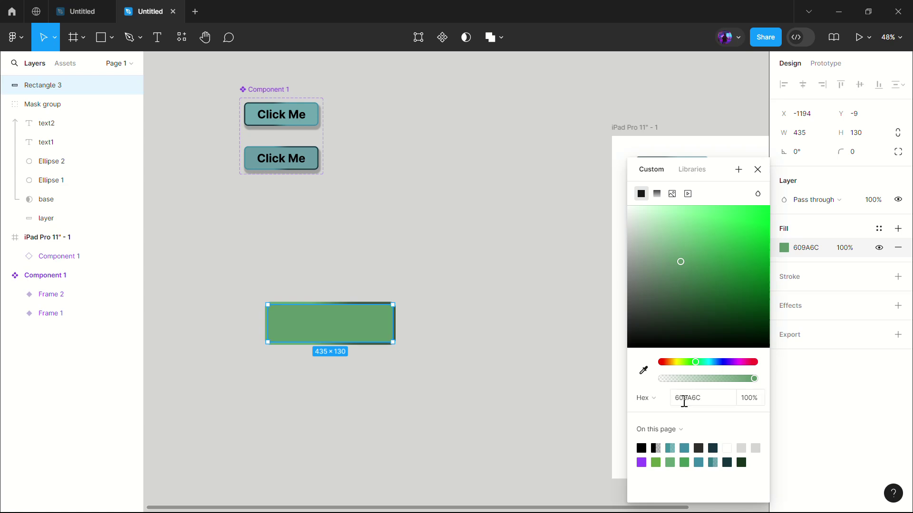
{"action": "left_click", "coordinate": [758, 171]}
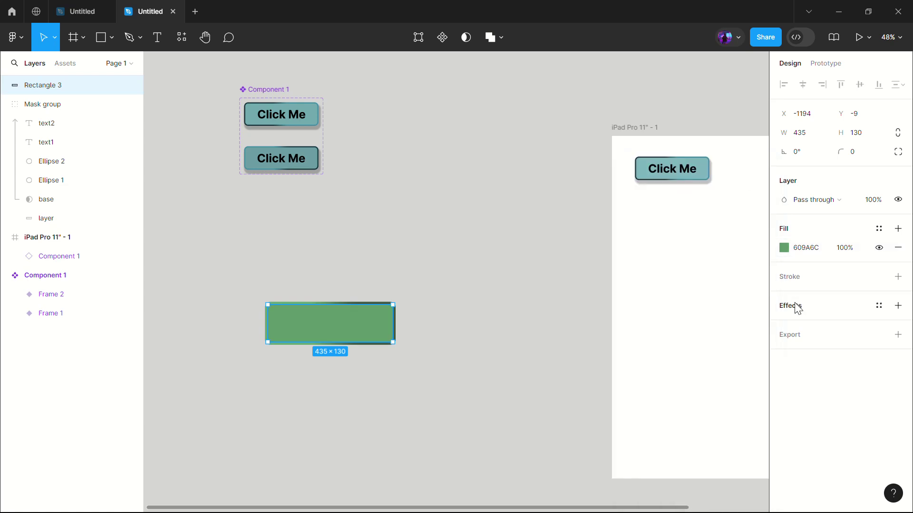
- Add a Layer blur effect to the new green rectangle and adjust its blur amount for a soft glow
{"action": "left_click", "coordinate": [898, 306]}
{"action": "left_click", "coordinate": [837, 325]}
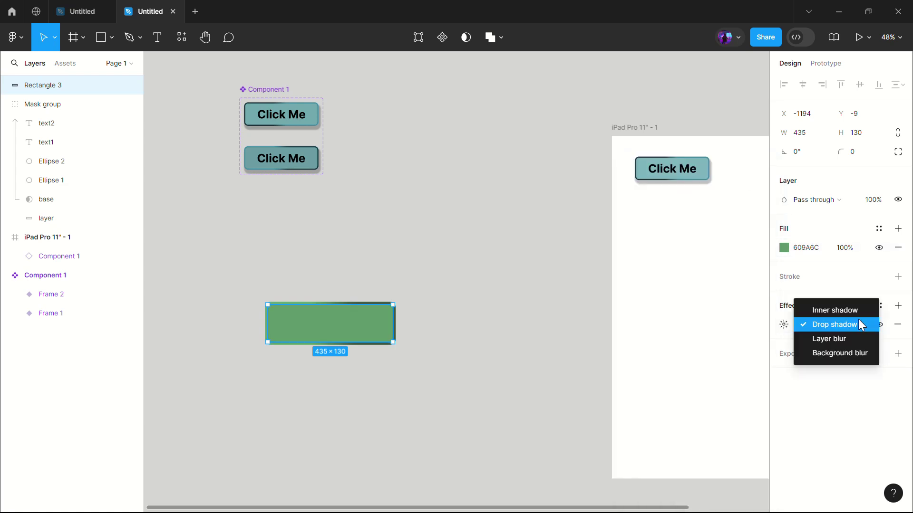
{"action": "left_click", "coordinate": [821, 344]}
{"action": "left_click", "coordinate": [681, 356]}
{"action": "left_click", "coordinate": [578, 399]}
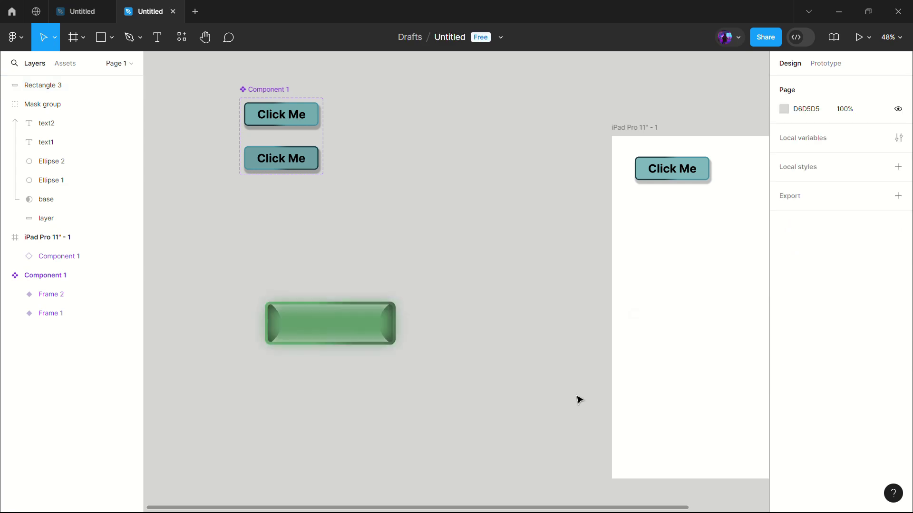
{"action": "left_click", "coordinate": [433, 354]}
{"action": "left_click", "coordinate": [784, 325]}
{"action": "left_click", "coordinate": [668, 360]}
{"action": "left_click_drag", "start_coordinate": [641, 356], "coordinate": [618, 369]}
{"action": "left_click", "coordinate": [618, 370]}
- Set the blurred green rectangle's layer opacity to 0%
{"action": "left_click", "coordinate": [367, 333]}
{"action": "left_click", "coordinate": [875, 205]}
{"action": "type", "text": "0"}
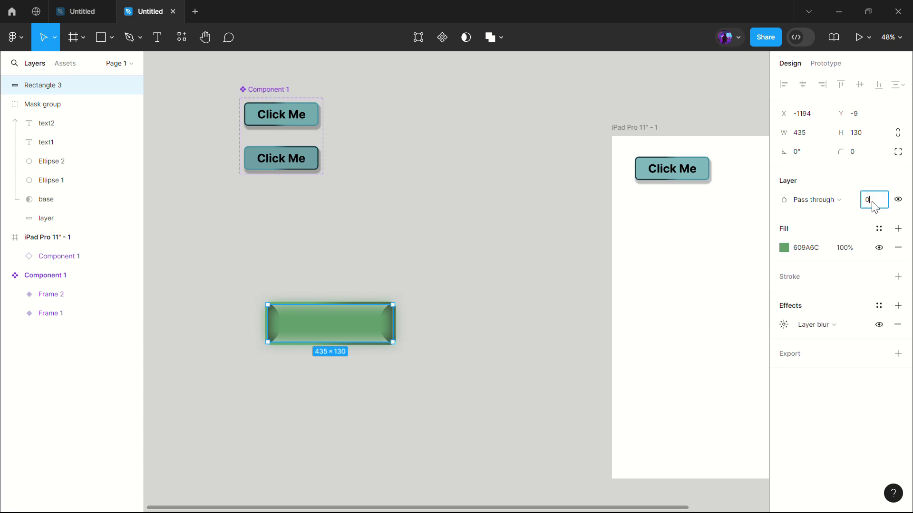
{"action": "left_click", "coordinate": [474, 346]}
- Frame the blurred rectangle together with the mask group, then duplicate the frame and place the copy beside the original with a gap
{"action": "left_click_drag", "start_coordinate": [259, 278], "coordinate": [459, 380]}
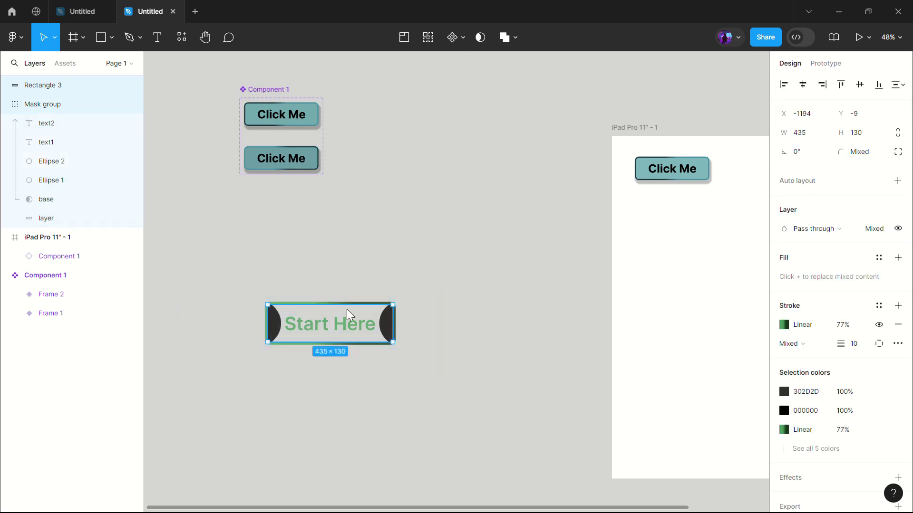
{"action": "key", "text": "ctrl+alt+g"}
{"action": "left_click_drag", "start_coordinate": [244, 274], "coordinate": [418, 373]}
{"action": "key", "text": "ctrl+d"}
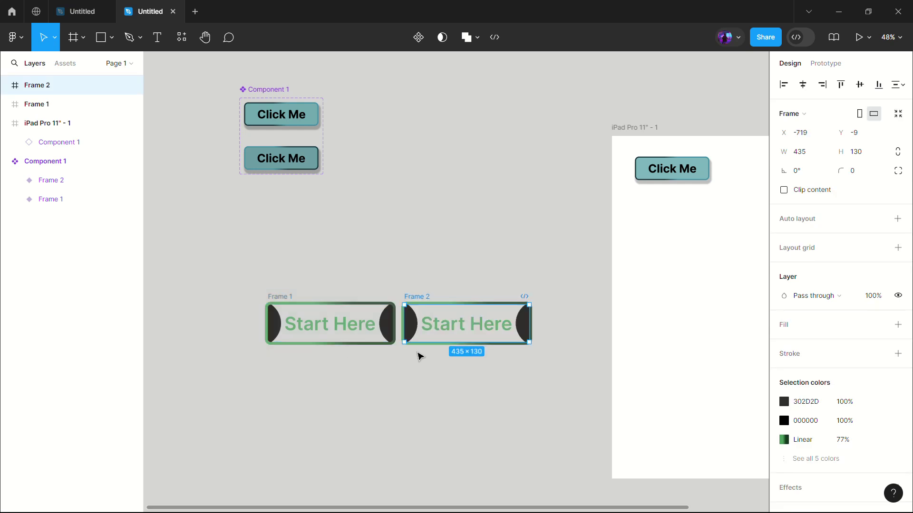
{"action": "left_click_drag", "start_coordinate": [443, 321], "coordinate": [486, 319]}
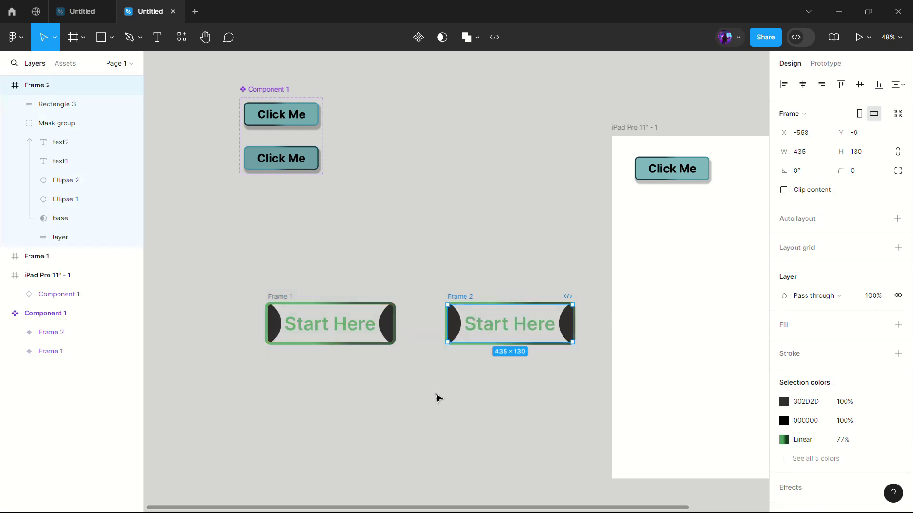
{"action": "left_click", "coordinate": [439, 398]}
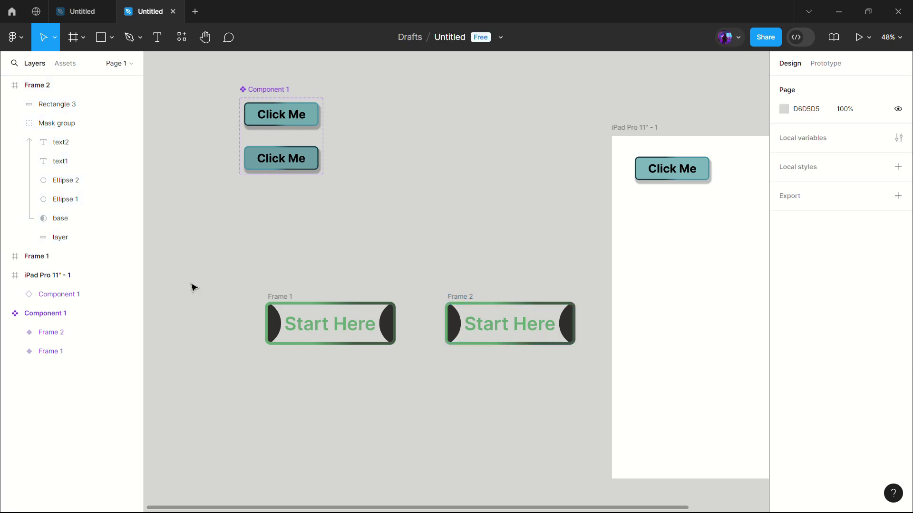
- Raise the layer opacity of Rectangle 3 in Frame 2 to reveal the green blur
{"action": "left_click", "coordinate": [74, 110]}
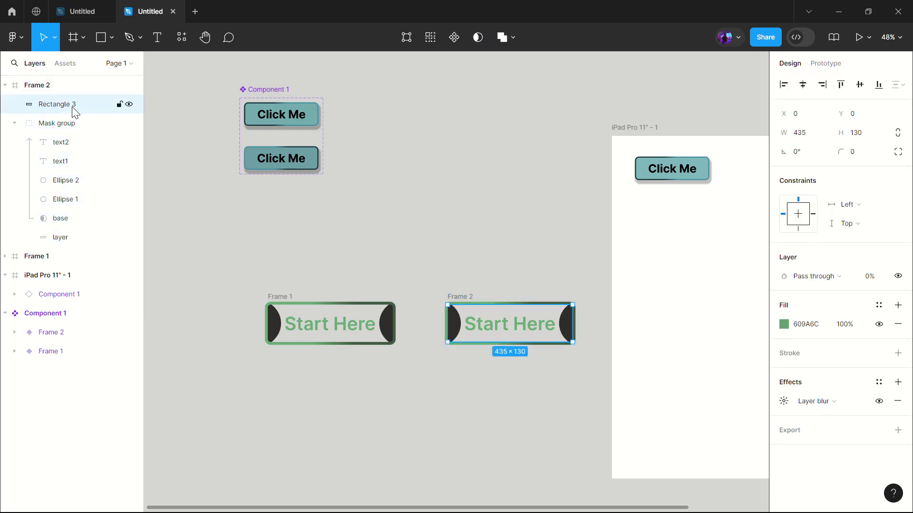
{"action": "left_click", "coordinate": [878, 277]}
{"action": "left_click", "coordinate": [558, 405]}
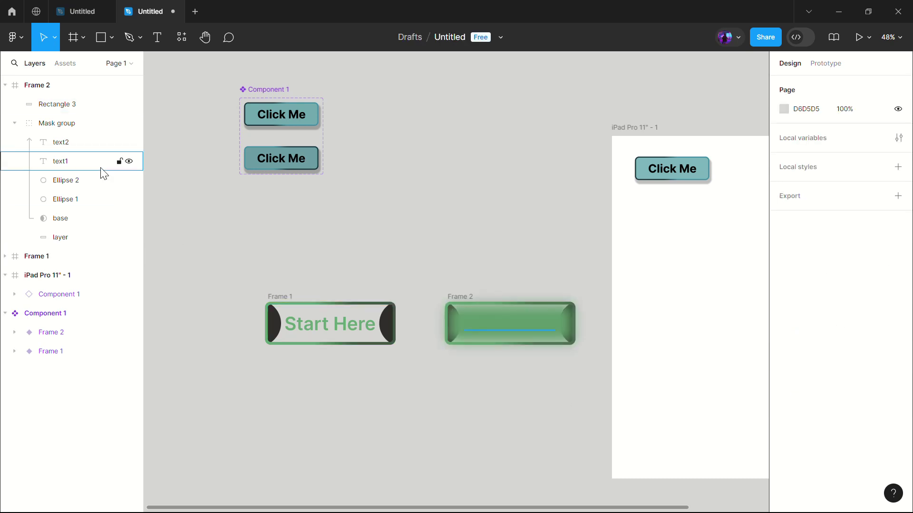
- Move Rectangle 3 beneath the mask group in Frame 2 and centre text2 horizontally on the button
{"action": "left_click", "coordinate": [63, 143]}
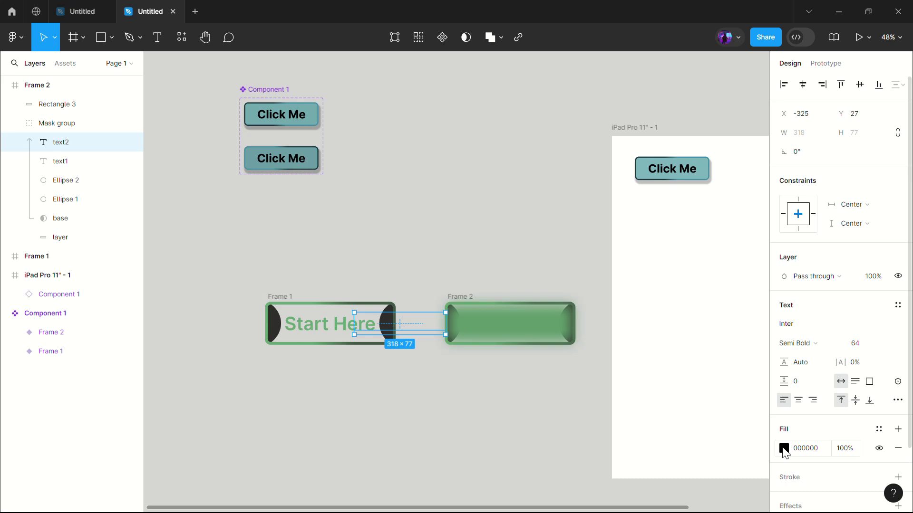
{"action": "left_click", "coordinate": [64, 164]}
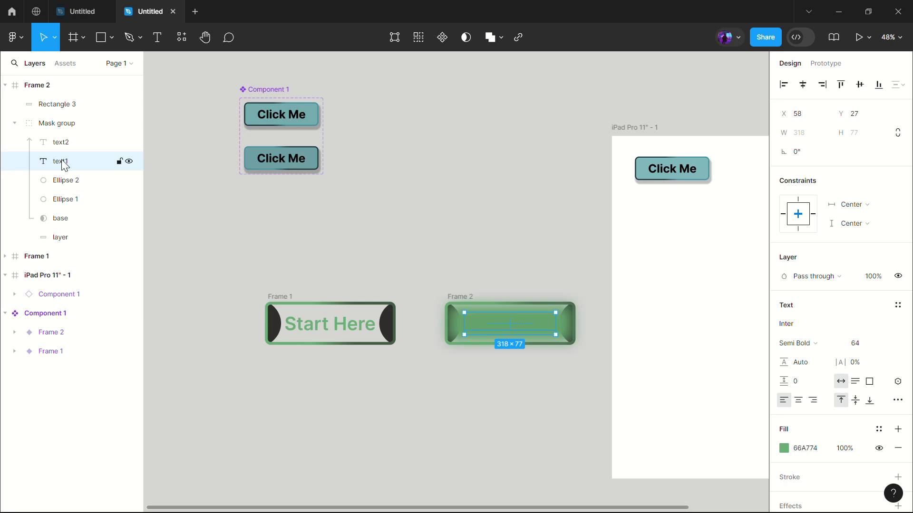
{"action": "left_click_drag", "start_coordinate": [52, 105], "coordinate": [46, 243]}
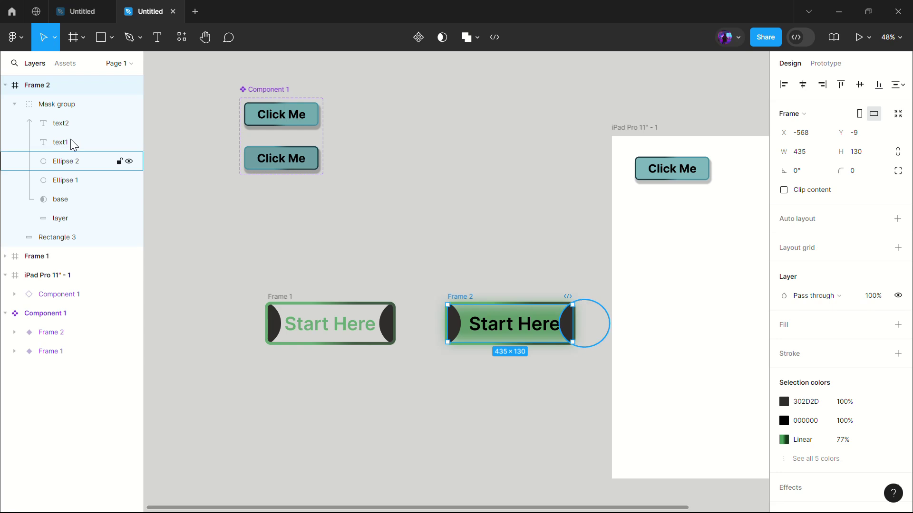
{"action": "left_click", "coordinate": [63, 125]}
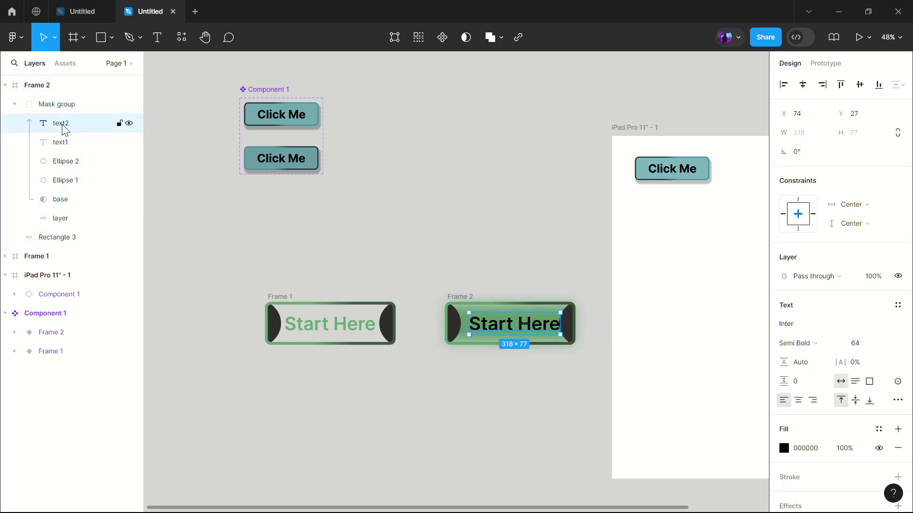
{"action": "left_click", "coordinate": [807, 89]}
{"action": "left_click", "coordinate": [478, 416]}
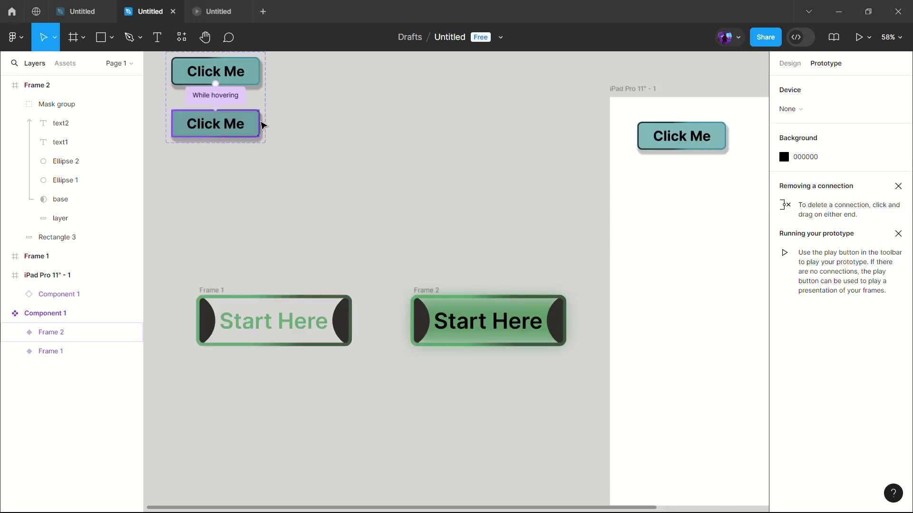
- Stretch Ellipse 1 and Ellipse 2 in Frame 2 into wide ovals that fill the button, Ellipse 1 about 458 × 159
{"action": "left_click", "coordinate": [75, 182]}
{"action": "left_click_drag", "start_coordinate": [429, 349], "coordinate": [526, 347]}
{"action": "left_click", "coordinate": [551, 341]}
{"action": "left_click", "coordinate": [475, 343]}
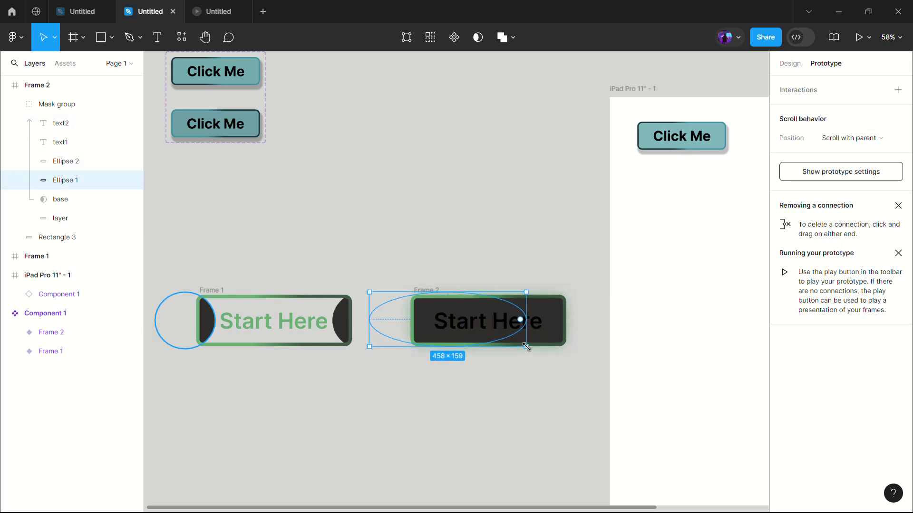
- Recolour text2 in Frame 2 with the green sampled from the Start Here text in Frame 1
{"action": "left_click", "coordinate": [67, 124]}
{"action": "left_click", "coordinate": [790, 64]}
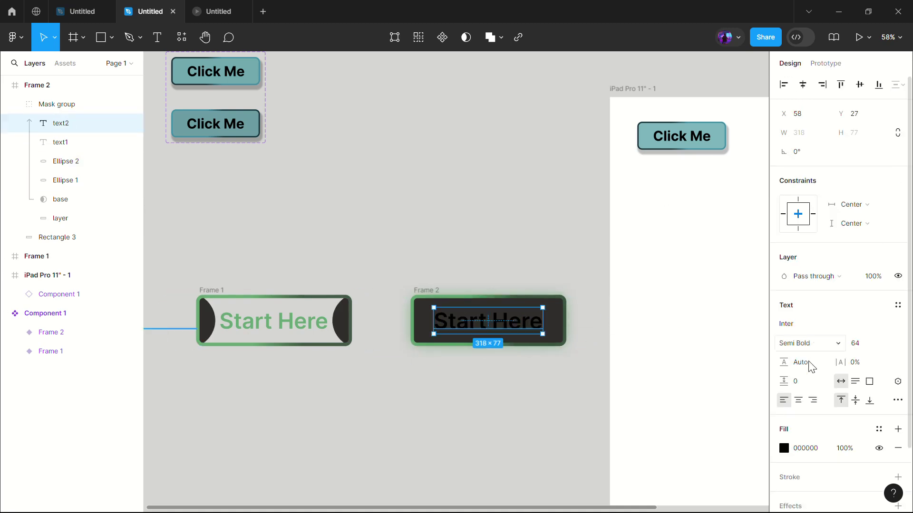
{"action": "scroll", "coordinate": [808, 362], "scroll_direction": "down", "scroll_amount": 3}
{"action": "left_click", "coordinate": [783, 381]}
{"action": "left_click", "coordinate": [643, 370]}
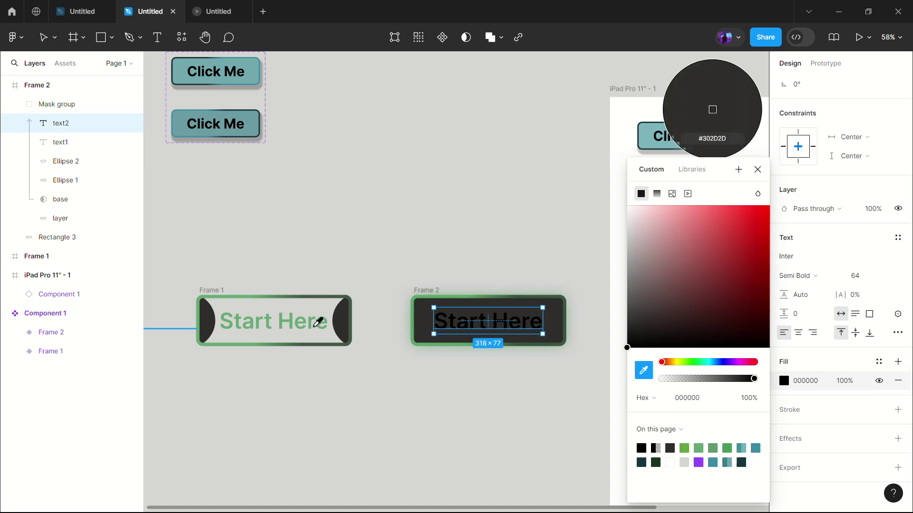
{"action": "left_click", "coordinate": [295, 316]}
{"action": "left_click", "coordinate": [511, 210]}
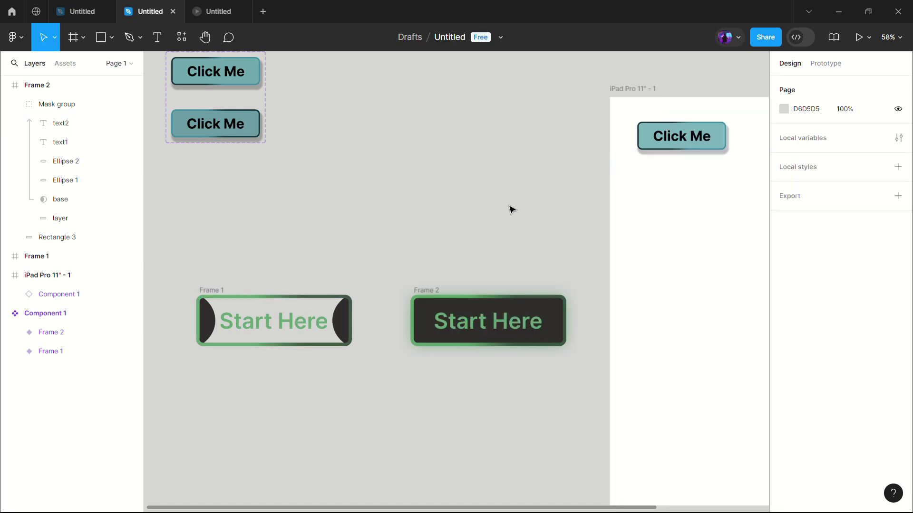
- Combine Frame 1 and Frame 2 into a component set with two variants
{"action": "key", "text": "shift+e"}
{"action": "left_click_drag", "start_coordinate": [200, 262], "coordinate": [570, 359]}
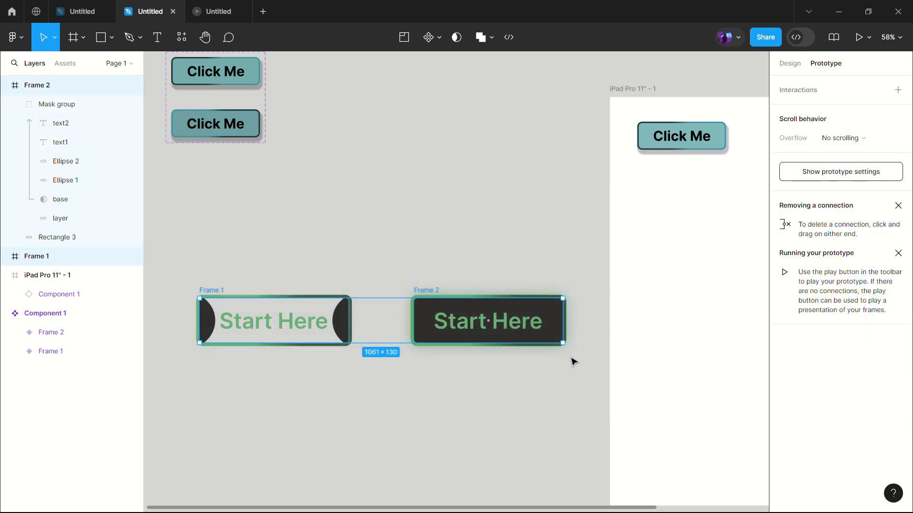
{"action": "left_click", "coordinate": [438, 45]}
{"action": "left_click", "coordinate": [424, 94]}
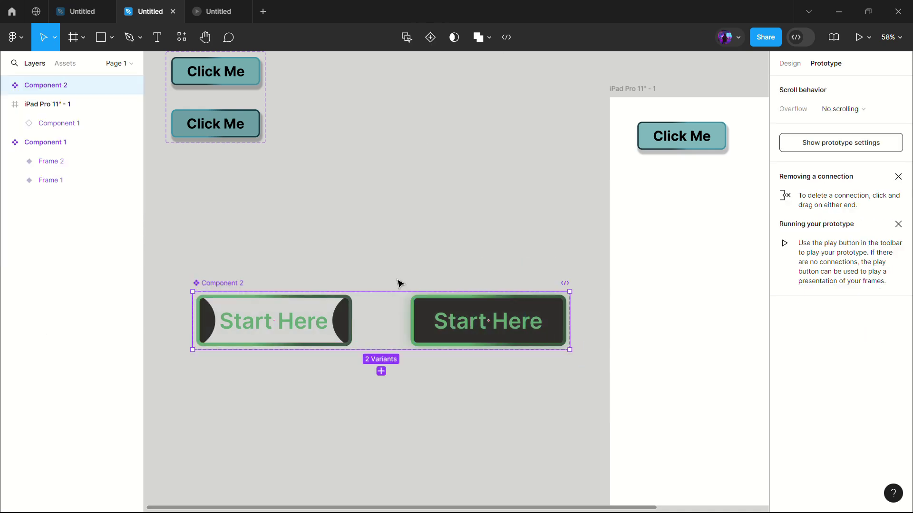
- Connect the Frame 1 variant to Frame 2 with a While hovering interaction, keeping Smart animate, Ease in and out and 300ms
{"action": "left_click", "coordinate": [350, 329]}
{"action": "left_click_drag", "start_coordinate": [349, 321], "coordinate": [413, 327]}
{"action": "left_click", "coordinate": [382, 352]}
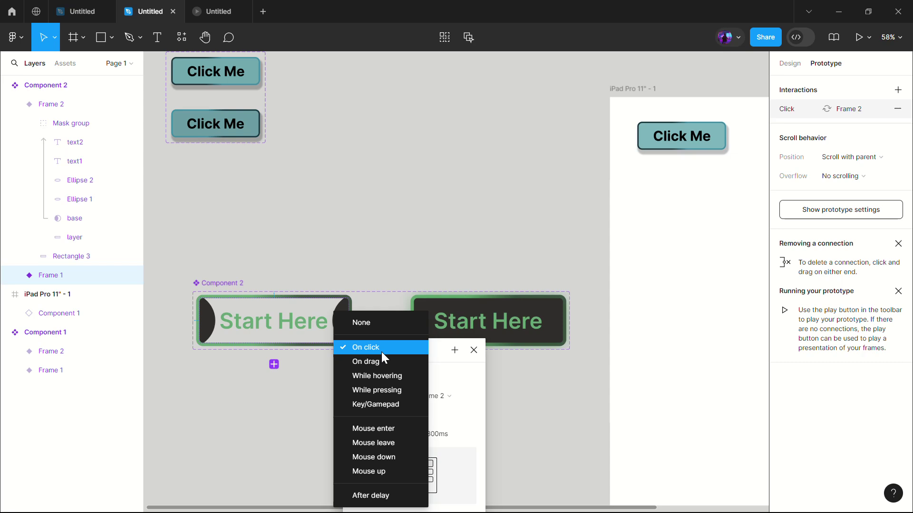
{"action": "left_click", "coordinate": [377, 376]}
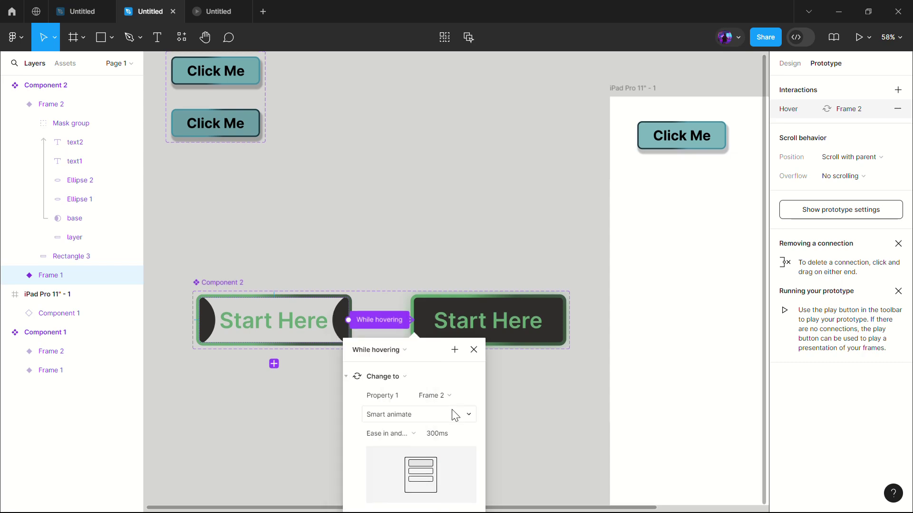
{"action": "scroll", "coordinate": [407, 443], "scroll_direction": "down", "scroll_amount": 1}
{"action": "left_click", "coordinate": [398, 438]}
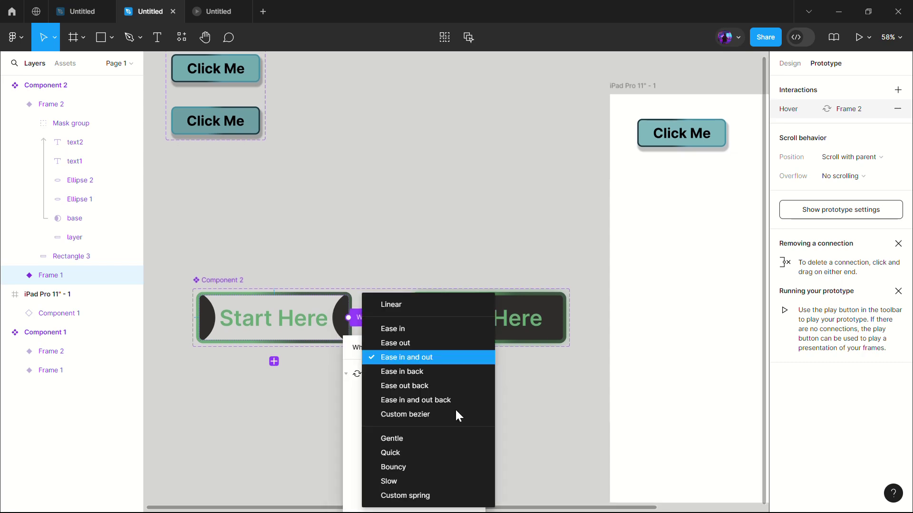
{"action": "left_click", "coordinate": [574, 399]}
- Place an instance of Component 2 below the Click Me button in the iPad Pro 11" - 1 frame and run the prototype
{"action": "scroll", "coordinate": [388, 314], "scroll_direction": "right", "scroll_amount": 5}
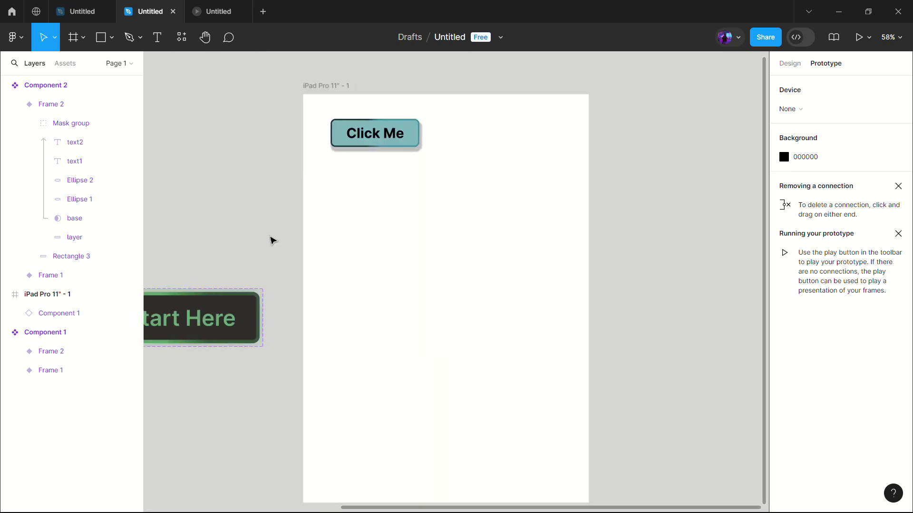
{"action": "left_click", "coordinate": [65, 63]}
{"action": "left_click_drag", "start_coordinate": [66, 225], "coordinate": [392, 223]}
{"action": "left_click", "coordinate": [406, 295]}
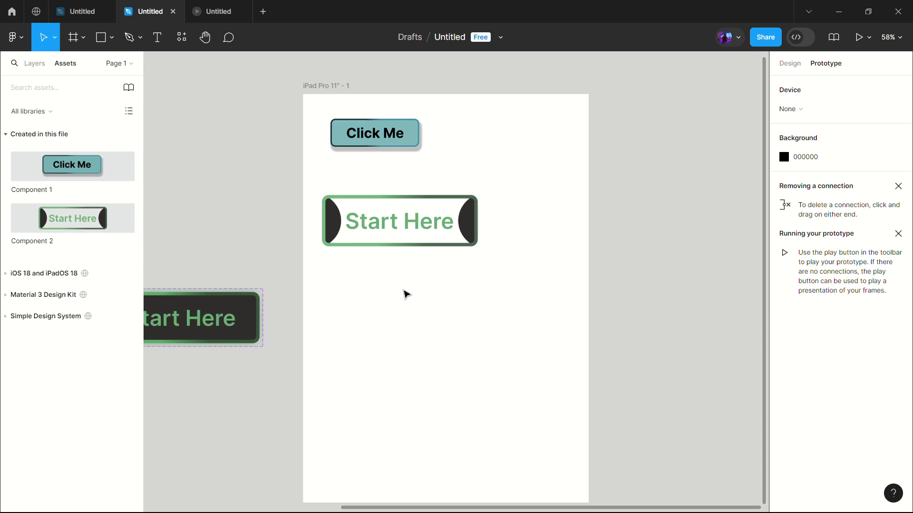
{"action": "left_click", "coordinate": [855, 37]}
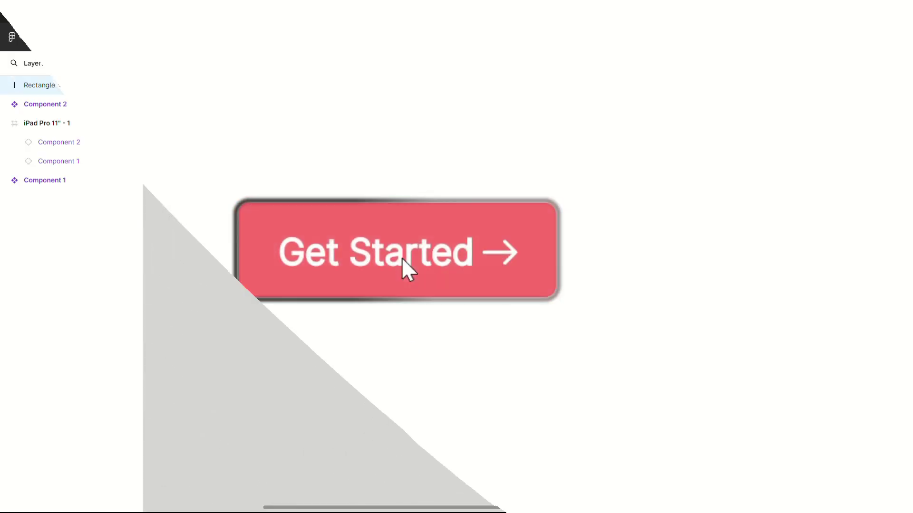
- Draw a rectangle about 283 × 84 on the empty canvas beside the iPad frame
{"action": "left_click_drag", "start_coordinate": [420, 234], "coordinate": [442, 234]}
{"action": "left_click_drag", "start_coordinate": [441, 234], "coordinate": [459, 232]}
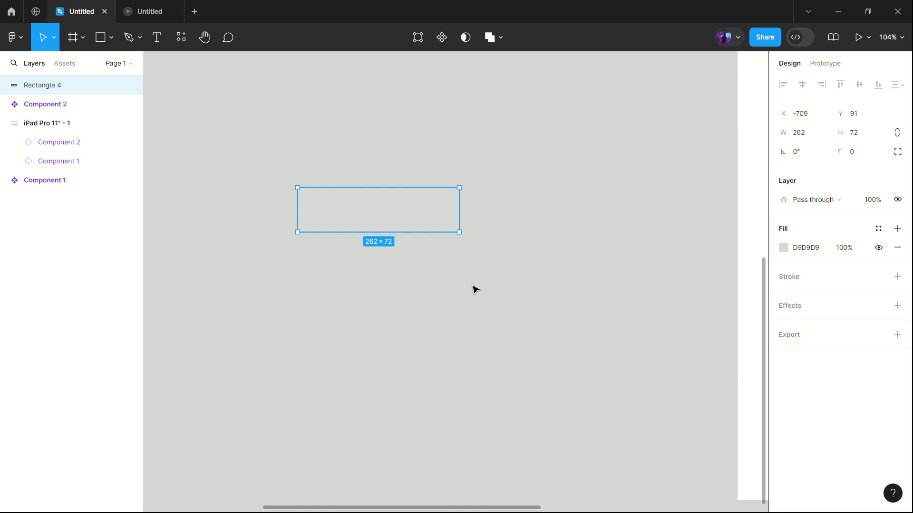
{"action": "left_click_drag", "start_coordinate": [472, 238], "coordinate": [472, 240]}
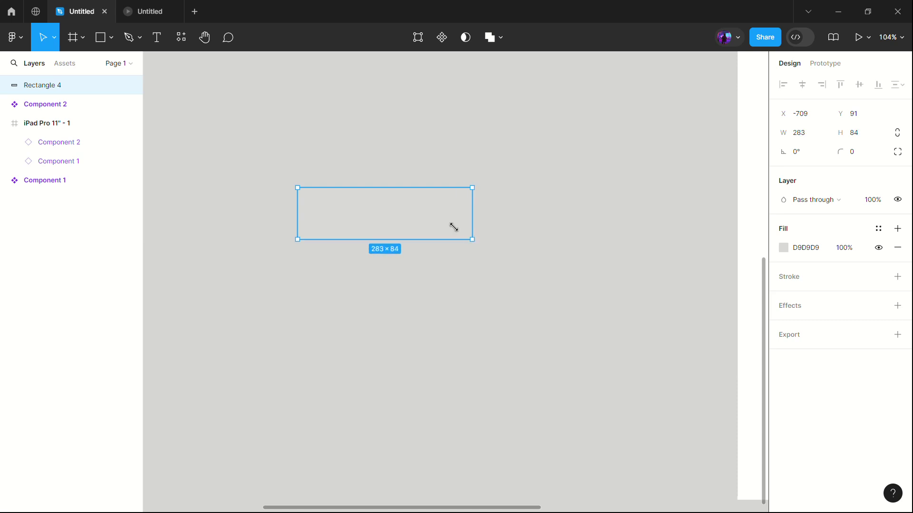
- Fill the new rectangle with dark colour 262323 and set its corner radius to 10
{"action": "left_click", "coordinate": [784, 247]}
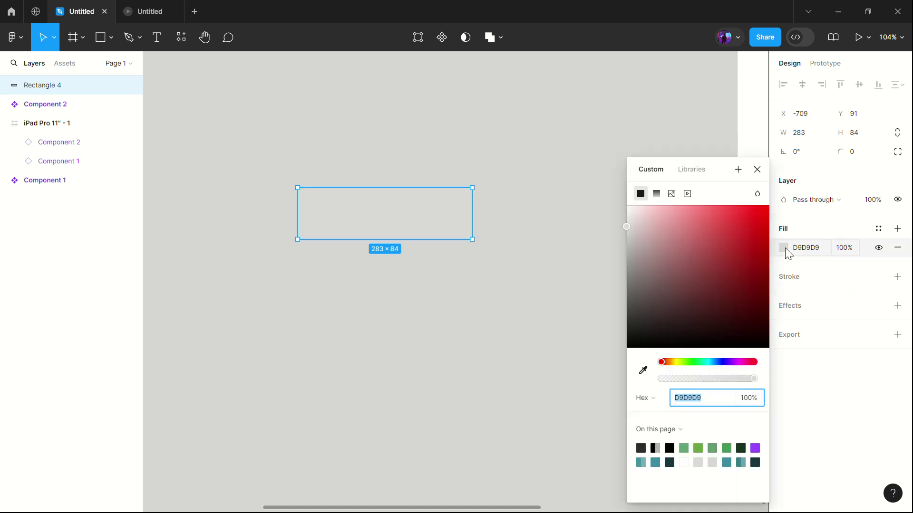
{"action": "left_click", "coordinate": [640, 327]}
{"action": "left_click", "coordinate": [860, 154]}
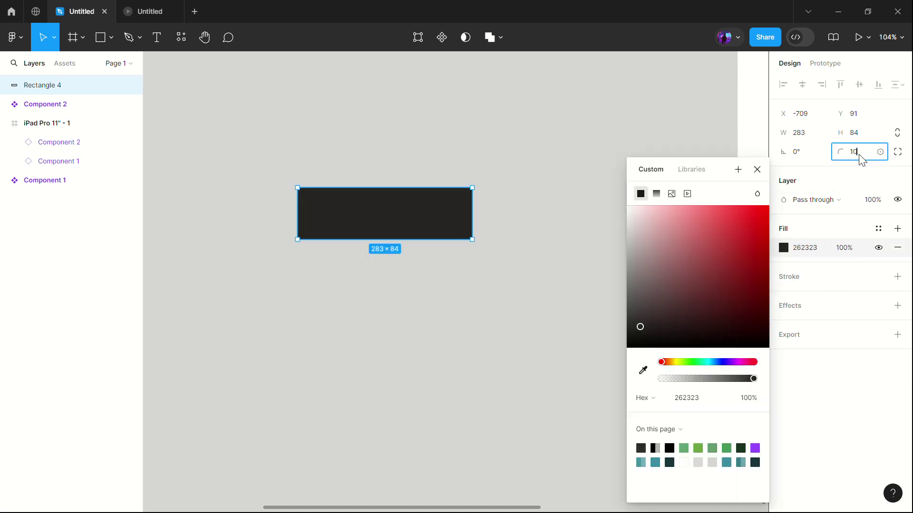
{"action": "left_click", "coordinate": [527, 258]}
- Duplicate the dark rectangle and place the copy beside the original with a gap of about 60
{"action": "left_click_drag", "start_coordinate": [295, 151], "coordinate": [513, 273]}
{"action": "key", "text": "ctrl+d"}
{"action": "left_click_drag", "start_coordinate": [430, 208], "coordinate": [643, 212]}
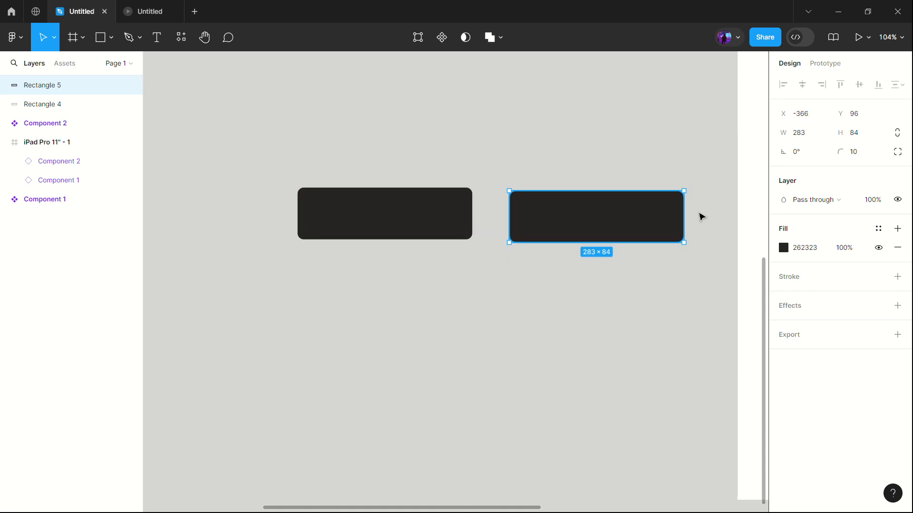
- Replace the copied rectangle's fill with a red F42E2E outside stroke 4 thick
{"action": "left_click", "coordinate": [898, 248]}
{"action": "left_click", "coordinate": [898, 258]}
{"action": "left_click", "coordinate": [783, 277]}
{"action": "left_click", "coordinate": [742, 212]}
{"action": "left_click", "coordinate": [818, 299]}
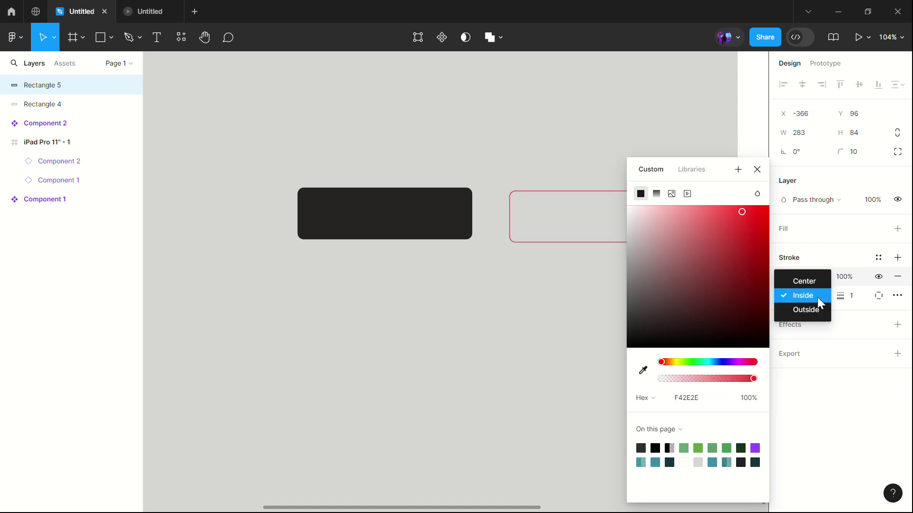
{"action": "left_click", "coordinate": [806, 310]}
{"action": "left_click", "coordinate": [848, 295]}
{"action": "type", "text": "4"}
{"action": "key", "text": "Return"}
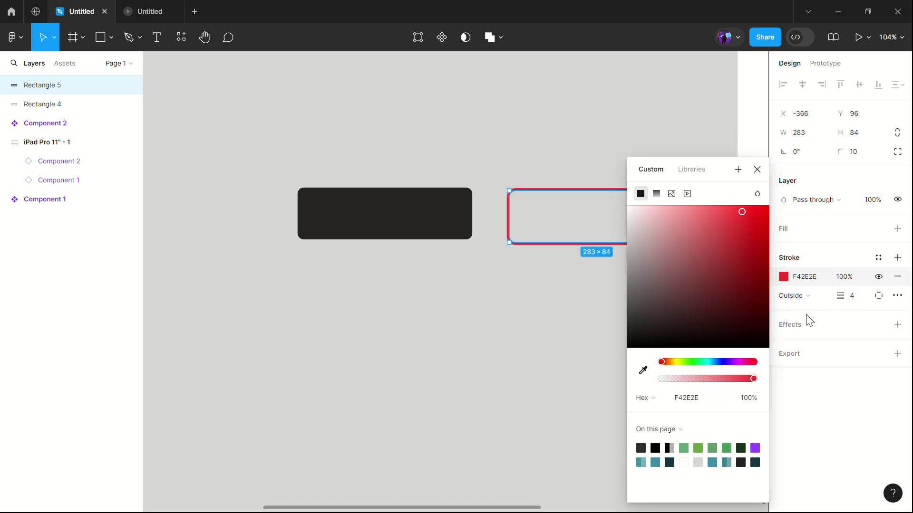
- Add a Layer blur effect to the red-outlined rectangle and adjust it to slightly soften the stroke
{"action": "left_click", "coordinate": [808, 324]}
{"action": "left_click", "coordinate": [799, 325]}
{"action": "left_click", "coordinate": [811, 343]}
{"action": "left_click", "coordinate": [814, 357]}
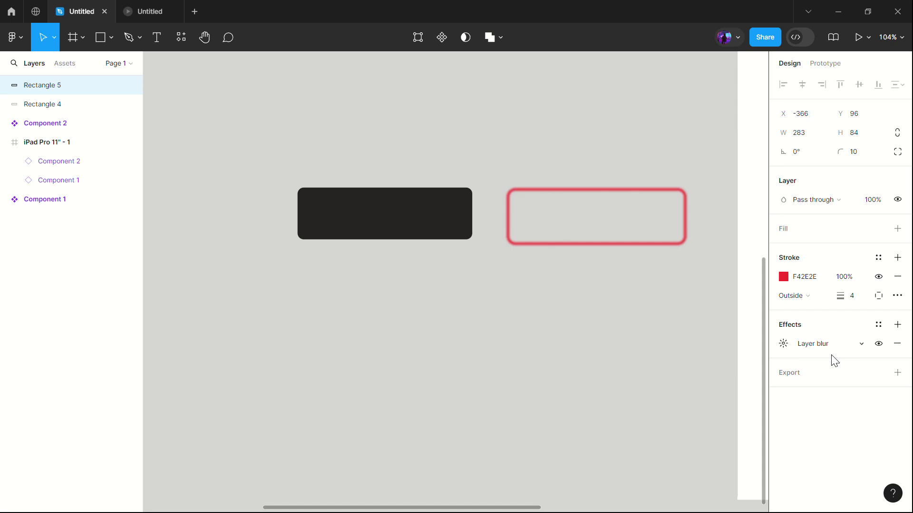
{"action": "left_click", "coordinate": [783, 344]}
- Change the blurred stroke to a linear gradient from F42E2E at 43% to 8E1B1B at 56%
{"action": "left_click", "coordinate": [784, 277]}
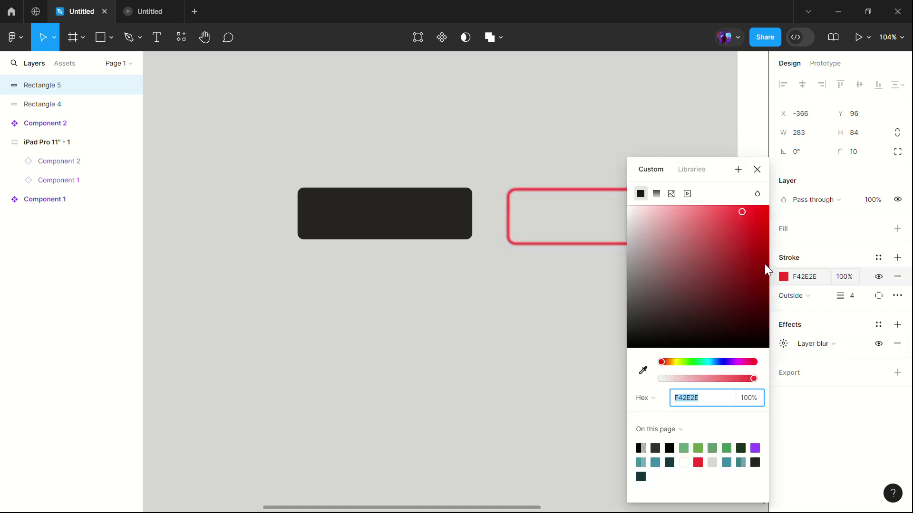
{"action": "left_click", "coordinate": [655, 193]}
{"action": "left_click_drag", "start_coordinate": [639, 243], "coordinate": [670, 244]}
{"action": "left_click_drag", "start_coordinate": [718, 182], "coordinate": [653, 292]}
{"action": "left_click_drag", "start_coordinate": [691, 355], "coordinate": [638, 355]}
{"action": "left_click", "coordinate": [608, 357]}
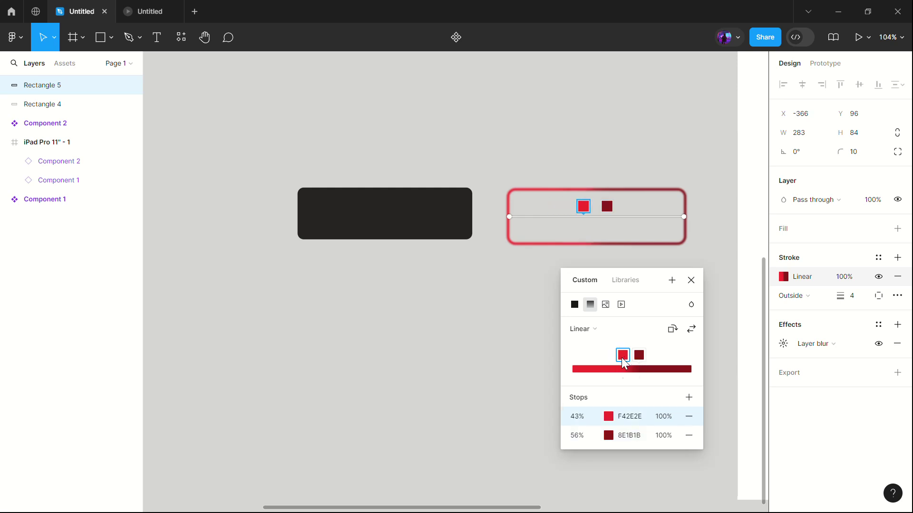
{"action": "key", "text": "Escape"}
- Align Rectangle 4 and Rectangle 5 on their centres so the blurred outline surrounds the dark rectangle
{"action": "left_click_drag", "start_coordinate": [283, 143], "coordinate": [587, 275]}
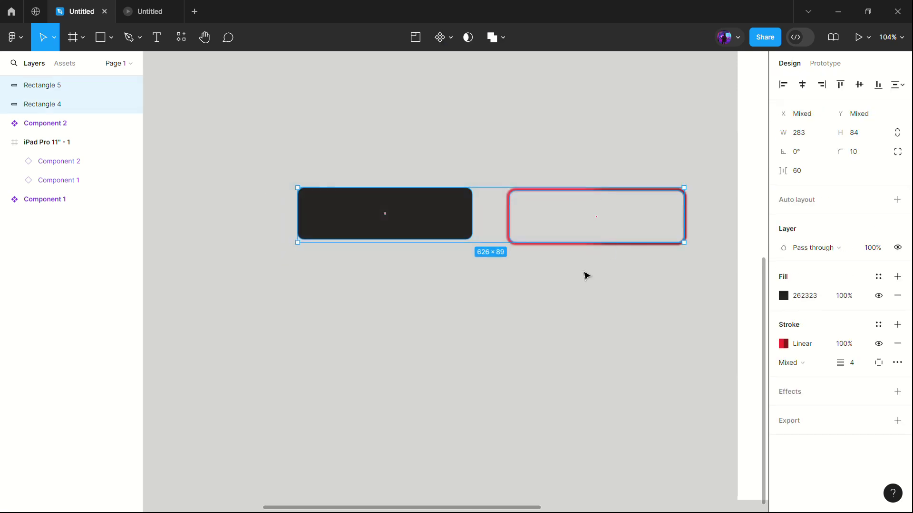
{"action": "left_click", "coordinate": [802, 84]}
{"action": "left_click", "coordinate": [547, 217]}
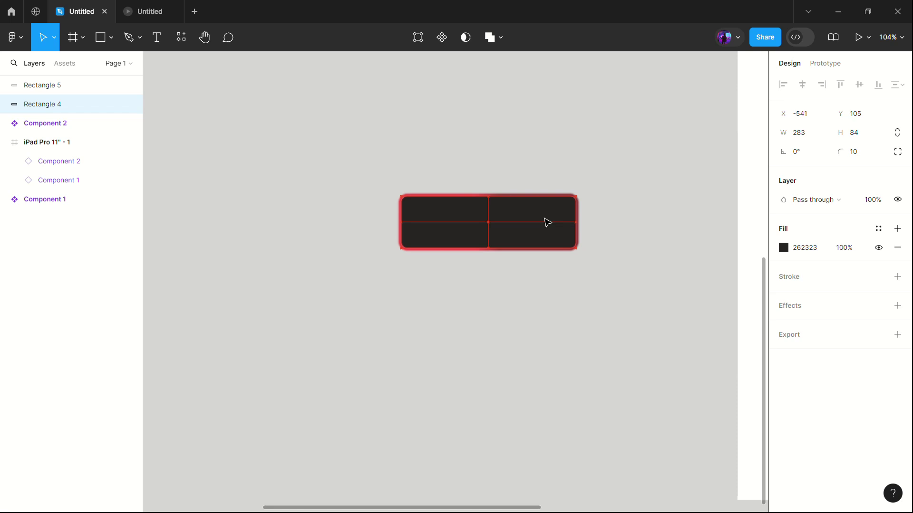
{"action": "left_click", "coordinate": [513, 141]}
- Draw a star on the dark rectangle, remove its fill, and resize it to about 34 × 30 at the rectangle's centre
{"action": "scroll", "coordinate": [501, 156], "scroll_direction": "right", "scroll_amount": 3}
{"action": "scroll", "coordinate": [541, 195], "scroll_direction": "left", "scroll_amount": 1}
{"action": "scroll", "coordinate": [541, 195], "scroll_direction": "up", "scroll_amount": 2}
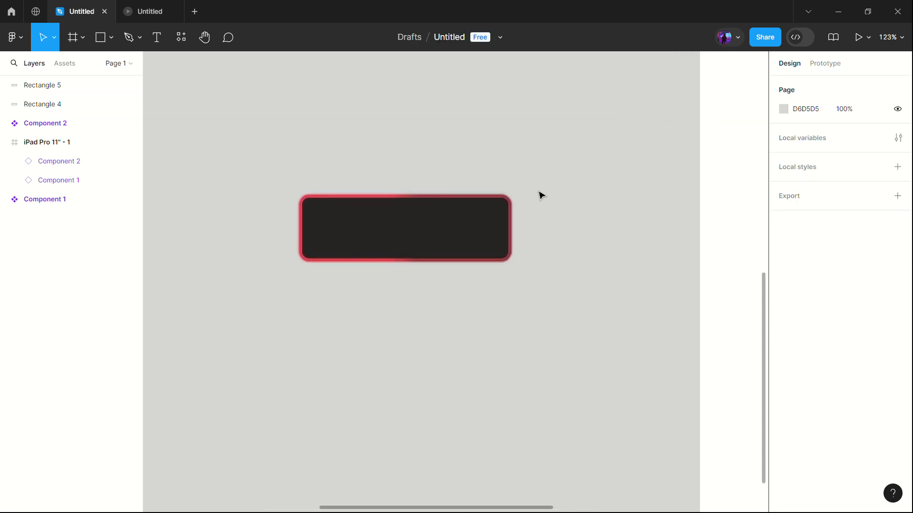
{"action": "left_click", "coordinate": [111, 38]}
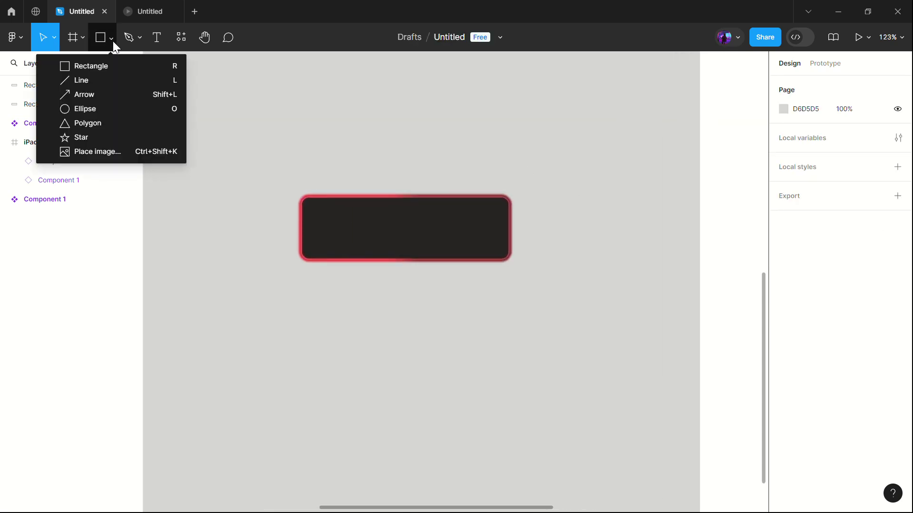
{"action": "left_click", "coordinate": [96, 135]}
{"action": "mouse_move", "coordinate": [410, 284]}
{"action": "left_mouse_down"}
{"action": "mouse_move", "coordinate": [447, 305]}
{"action": "mouse_move", "coordinate": [430, 293]}
{"action": "mouse_move", "coordinate": [411, 239]}
{"action": "left_mouse_up"}
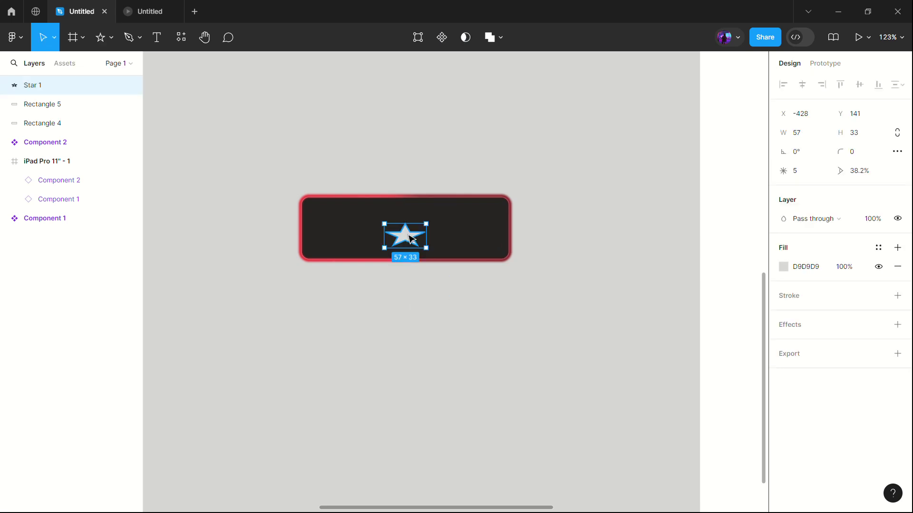
{"action": "left_click", "coordinate": [896, 267]}
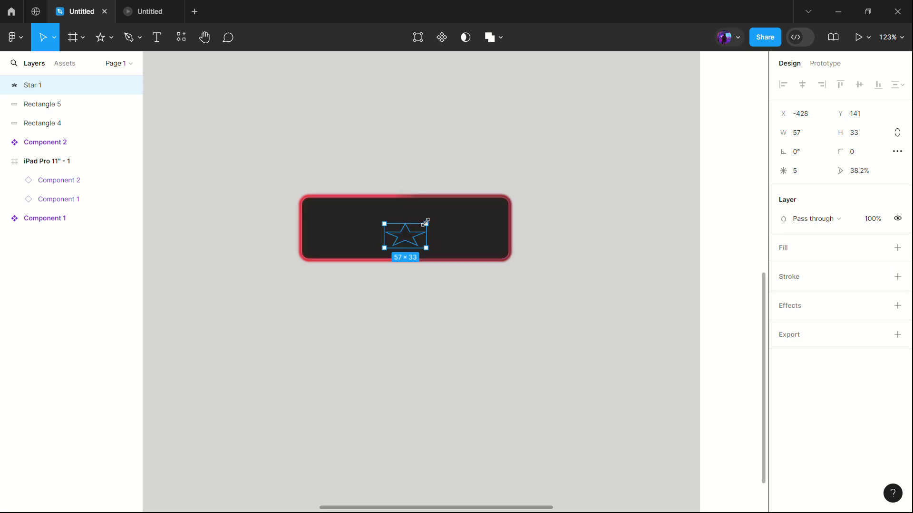
{"action": "left_click_drag", "start_coordinate": [426, 222], "coordinate": [443, 211]}
{"action": "left_click_drag", "start_coordinate": [407, 244], "coordinate": [410, 234]}
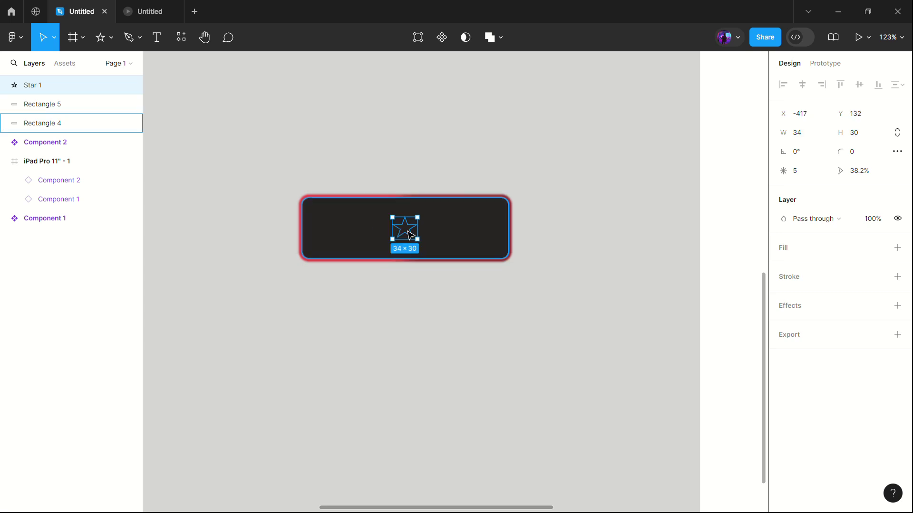
- Mask the star and both rectangles using Rectangle 4, and move the outlined Rectangle 5 beneath the mask layer
{"action": "left_click", "coordinate": [291, 250]}
{"action": "left_click_drag", "start_coordinate": [300, 171], "coordinate": [452, 288]}
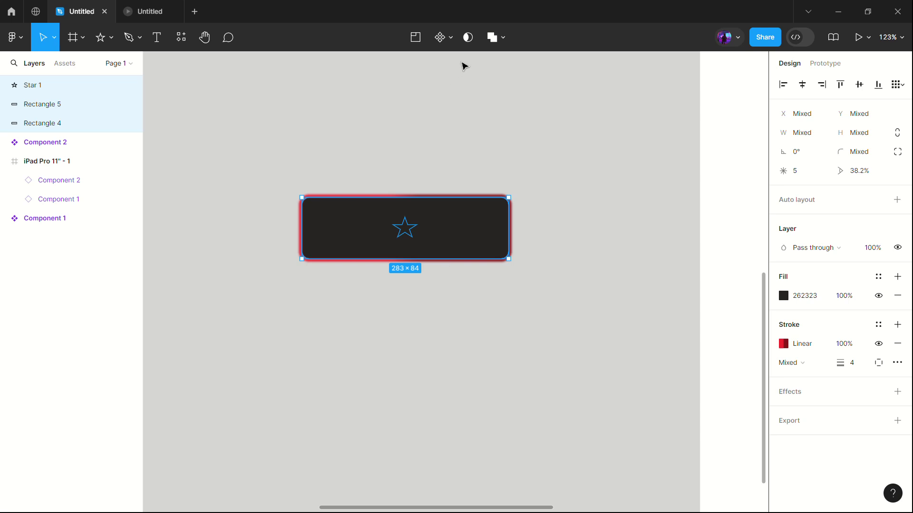
{"action": "left_click", "coordinate": [469, 36]}
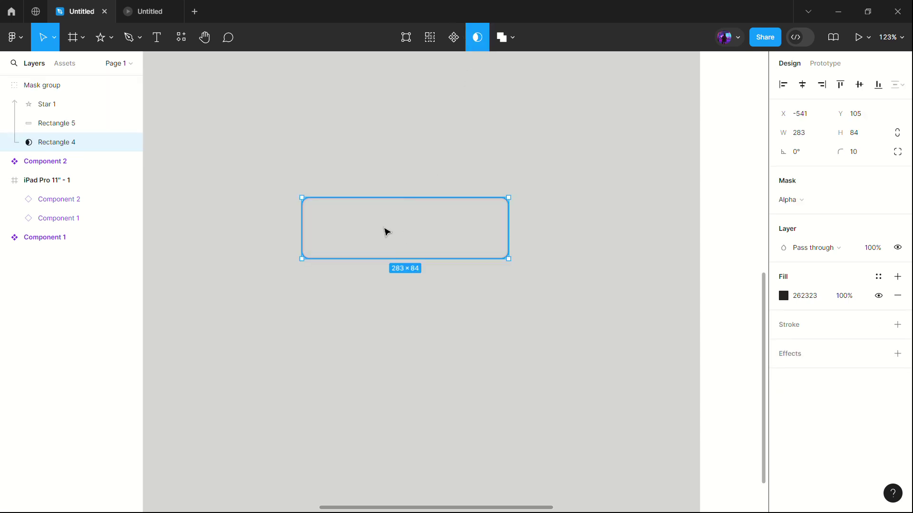
{"action": "left_click", "coordinate": [45, 125]}
{"action": "left_click_drag", "start_coordinate": [43, 125], "coordinate": [41, 152]}
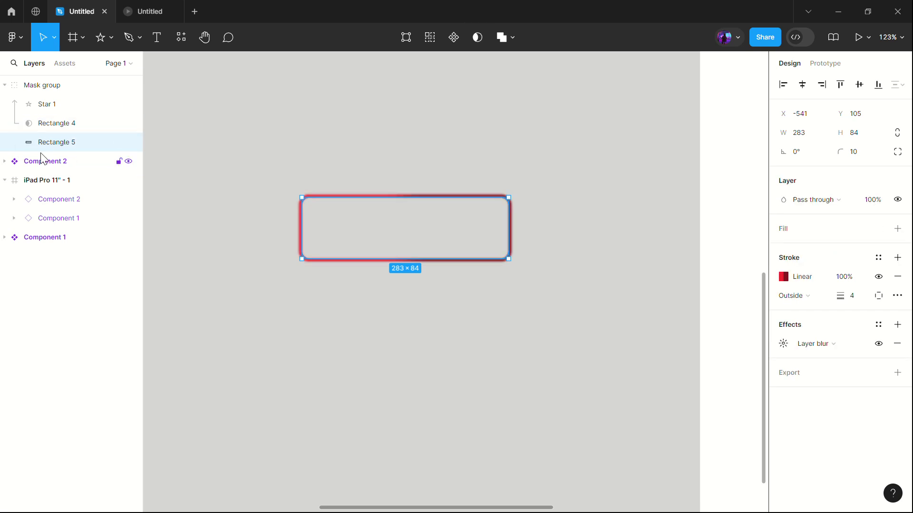
{"action": "left_click", "coordinate": [425, 220]}
{"action": "key", "text": "Escape"}
- Add a "Get Started" text label on the canvas below the outlined rectangle
{"action": "left_click", "coordinate": [157, 38]}
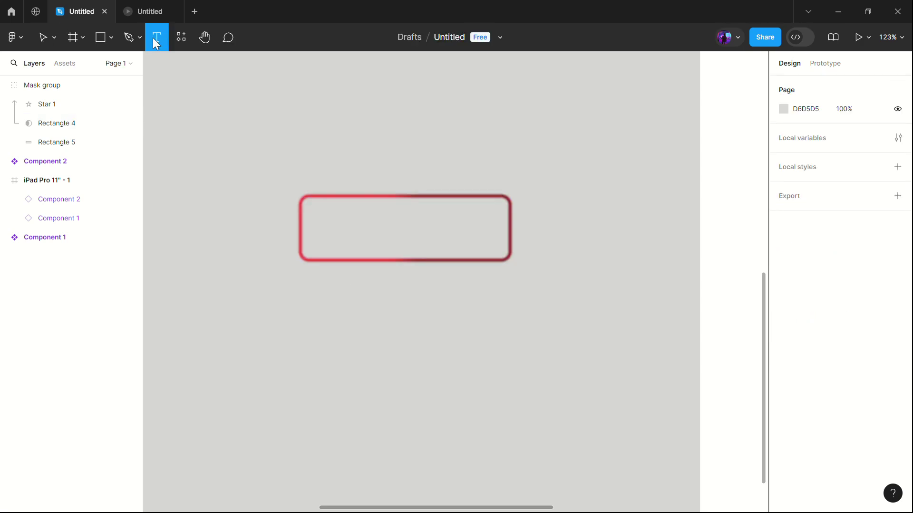
{"action": "left_click", "coordinate": [319, 335]}
{"action": "type", "text": "Get Started"}
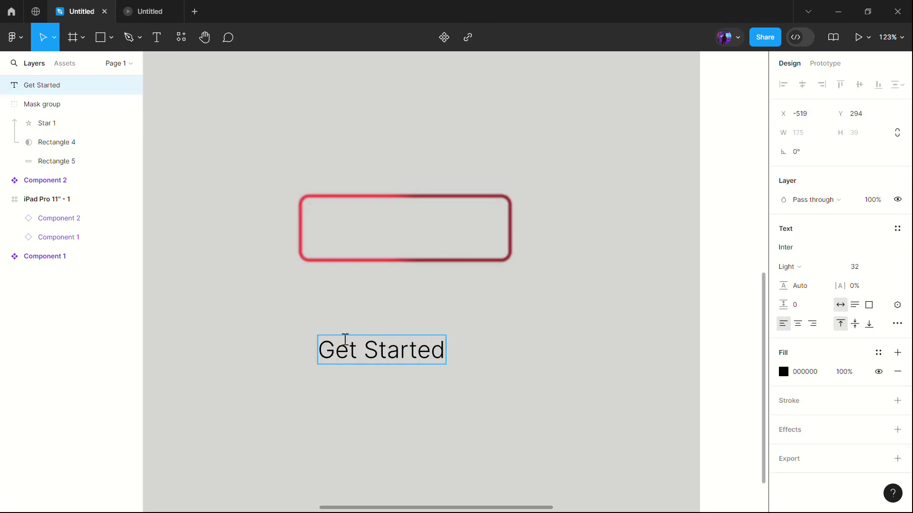
{"action": "key", "text": "Escape"}
{"action": "key", "text": "Escape"}
- Draw a horizontal line about 37 wide after the "Get Started" text, with a Round start and a Line arrow end
{"action": "key", "text": "p"}
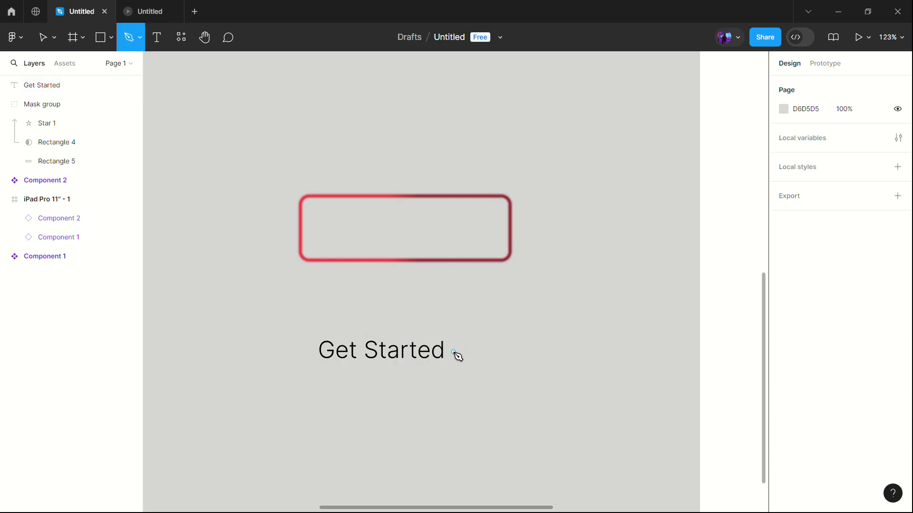
{"action": "left_click", "coordinate": [451, 351]}
{"action": "left_click", "coordinate": [478, 351]}
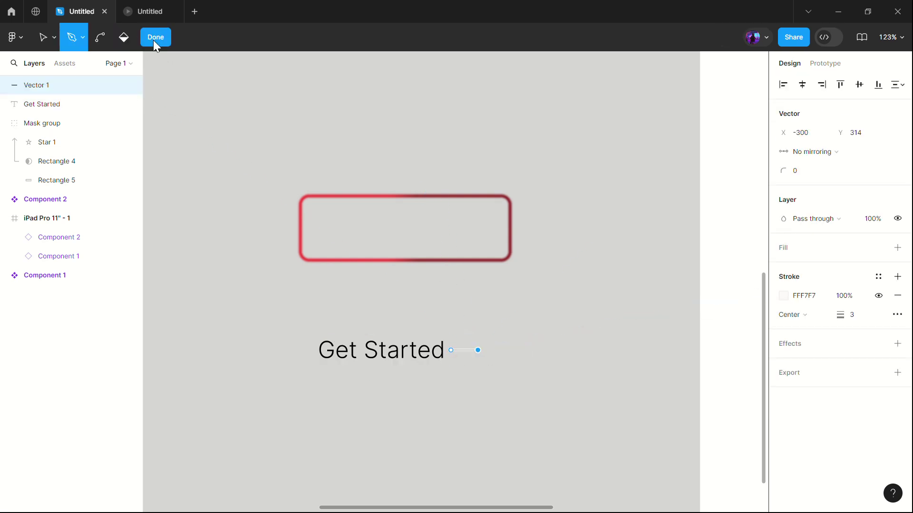
{"action": "left_click", "coordinate": [156, 37]}
{"action": "left_click", "coordinate": [803, 315]}
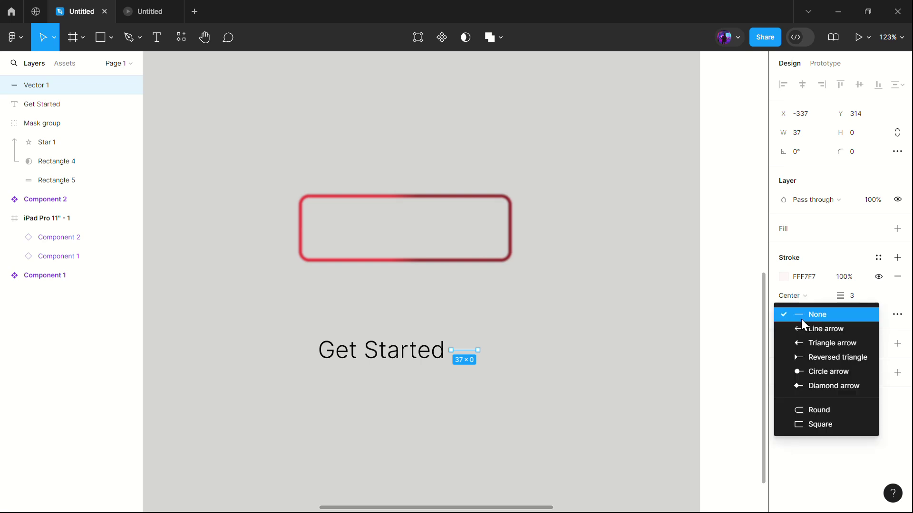
{"action": "left_click", "coordinate": [803, 415]}
{"action": "left_click", "coordinate": [851, 315]}
{"action": "left_click", "coordinate": [839, 328]}
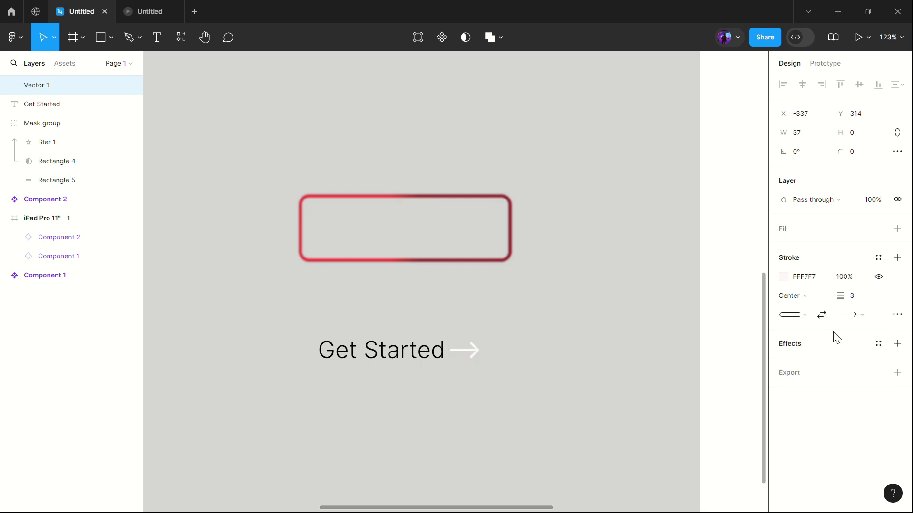
- Recolour the arrow's stroke to 131212 and shorten the arrow to about 28 wide
{"action": "left_click", "coordinate": [783, 277]}
{"action": "left_click", "coordinate": [632, 342]}
{"action": "left_click", "coordinate": [464, 352]}
{"action": "left_click", "coordinate": [455, 350]}
{"action": "left_click", "coordinate": [499, 380]}
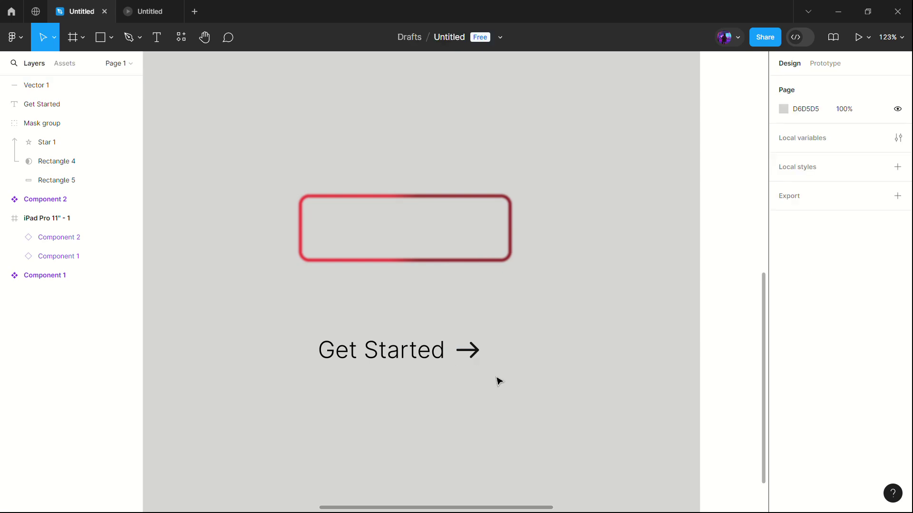
{"action": "left_click", "coordinate": [468, 352]}
- Group the "Get Started" text with its arrow
{"action": "scroll", "coordinate": [462, 377], "scroll_direction": "up", "scroll_amount": 3}
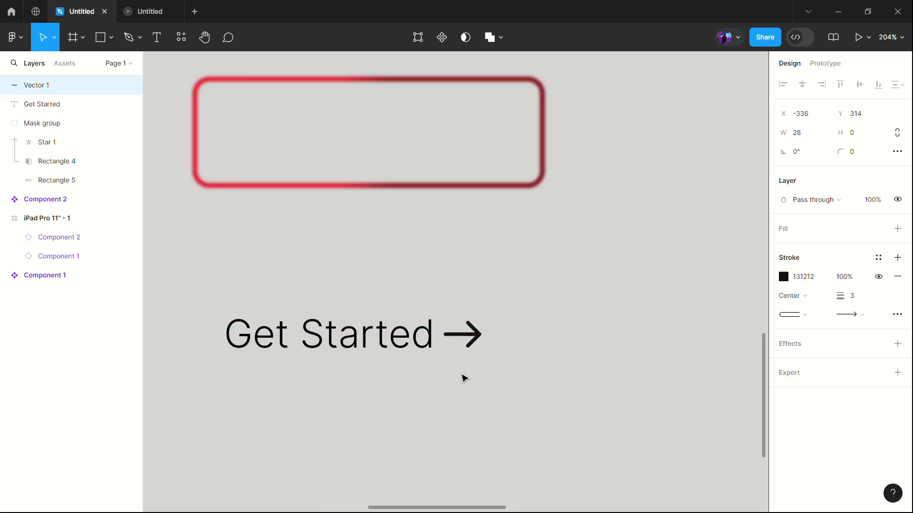
{"action": "left_click_drag", "start_coordinate": [237, 296], "coordinate": [529, 382]}
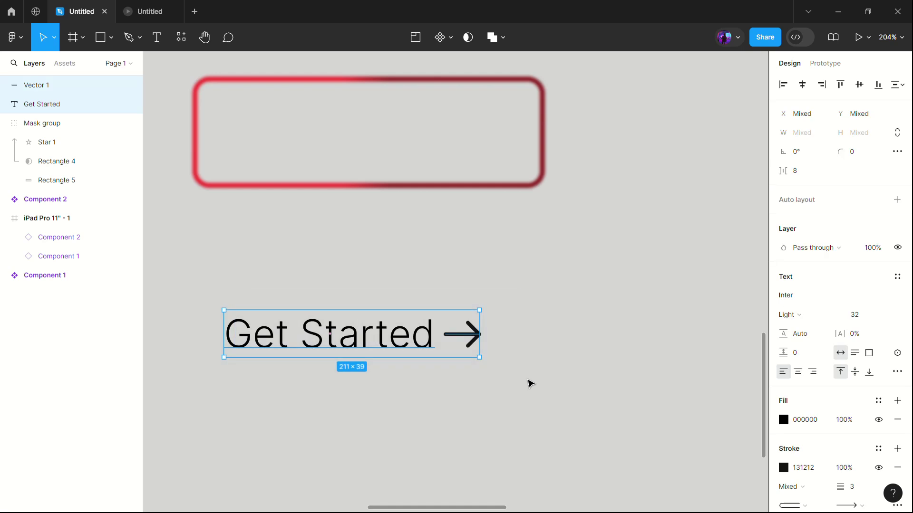
{"action": "right_click", "coordinate": [428, 354]}
{"action": "left_click", "coordinate": [445, 237]}
{"action": "left_click", "coordinate": [282, 325]}
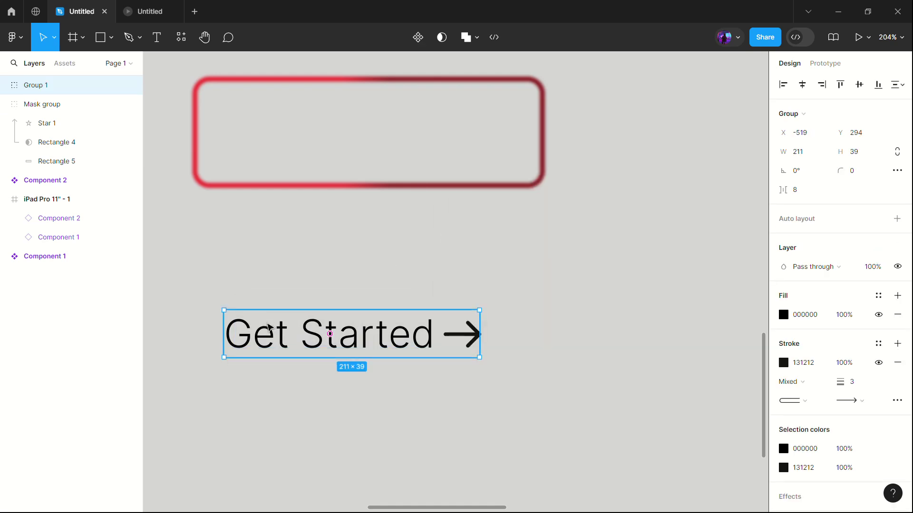
- Duplicate the "Get Started" group, move both copies into the outlined rectangle, and align them on their vertical centres
{"action": "left_click_drag", "start_coordinate": [269, 327], "coordinate": [286, 273]}
{"action": "key", "text": "ctrl+d"}
{"action": "left_click_drag", "start_coordinate": [393, 276], "coordinate": [387, 347]}
{"action": "key", "text": "Escape"}
{"action": "left_click_drag", "start_coordinate": [239, 233], "coordinate": [523, 405]}
{"action": "left_click_drag", "start_coordinate": [382, 265], "coordinate": [382, 92]}
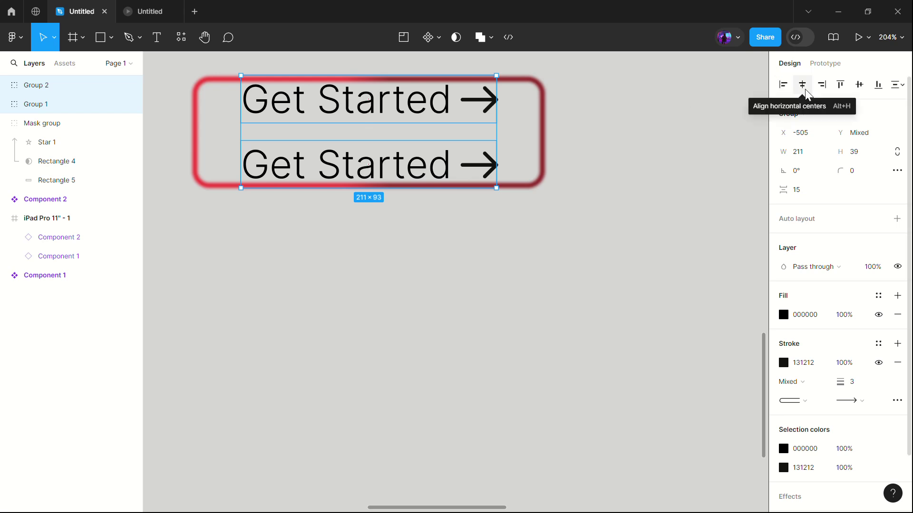
{"action": "left_click", "coordinate": [859, 85]}
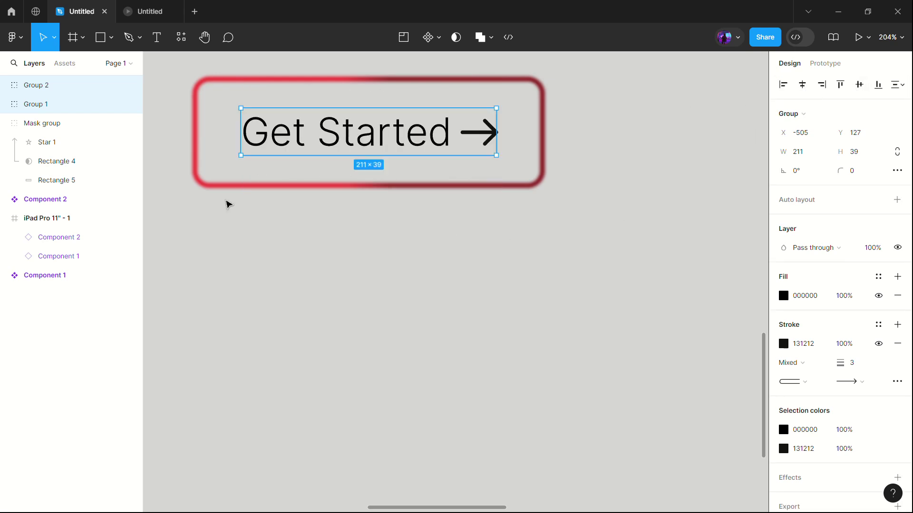
- Move both label groups into the mask group above the star, and shift Group 2 straight down to Y 206
{"action": "left_click_drag", "start_coordinate": [56, 107], "coordinate": [70, 131]}
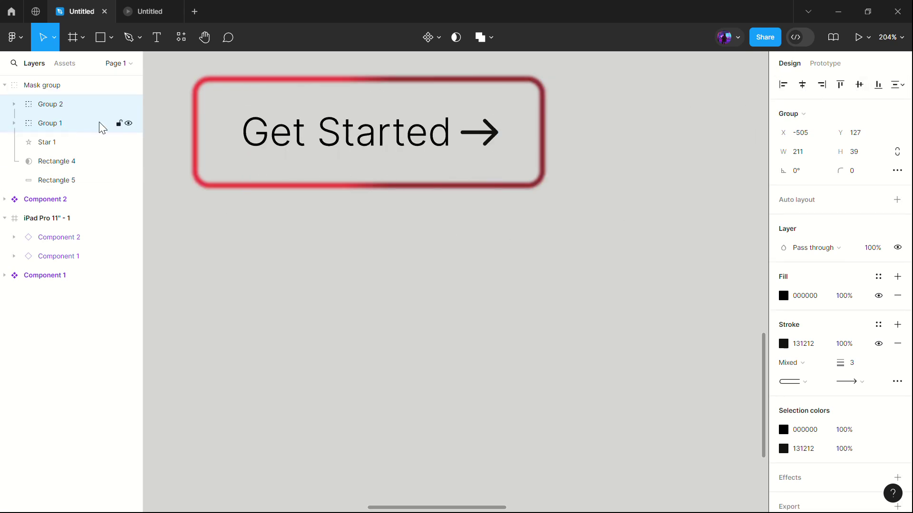
{"action": "left_click", "coordinate": [68, 107]}
{"action": "key", "text": "shift+Down"}
{"action": "key", "text": "shift+Down"}
{"action": "key", "text": "shift+Down"}
{"action": "key", "text": "shift+Down"}
{"action": "key", "text": "shift+Down"}
{"action": "key", "text": "shift+Down"}
{"action": "key", "text": "Down"}
{"action": "key", "text": "Down"}
{"action": "key", "text": "Down"}
{"action": "key", "text": "Down"}
{"action": "key", "text": "Down"}
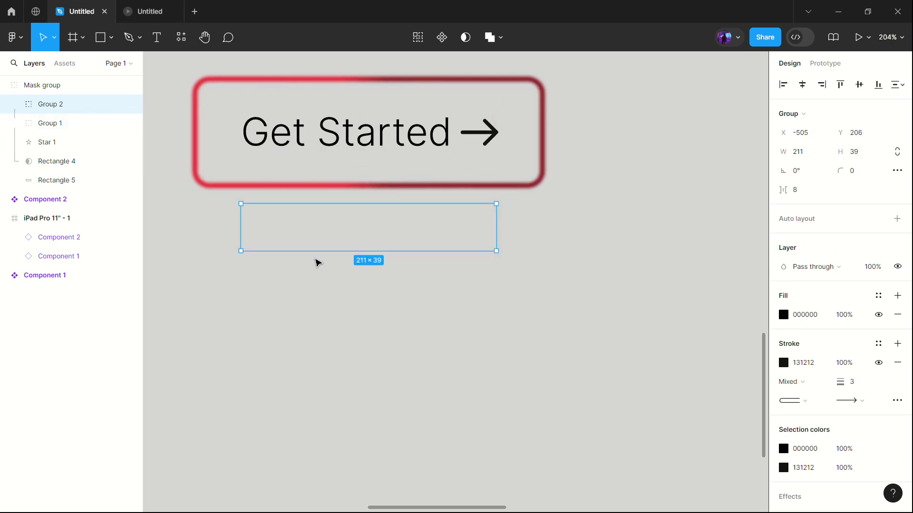
{"action": "scroll", "coordinate": [312, 255], "scroll_direction": "up", "scroll_amount": 4}
{"action": "scroll", "coordinate": [310, 316], "scroll_direction": "left", "scroll_amount": 3}
{"action": "scroll", "coordinate": [283, 360], "scroll_direction": "down", "scroll_amount": 3}
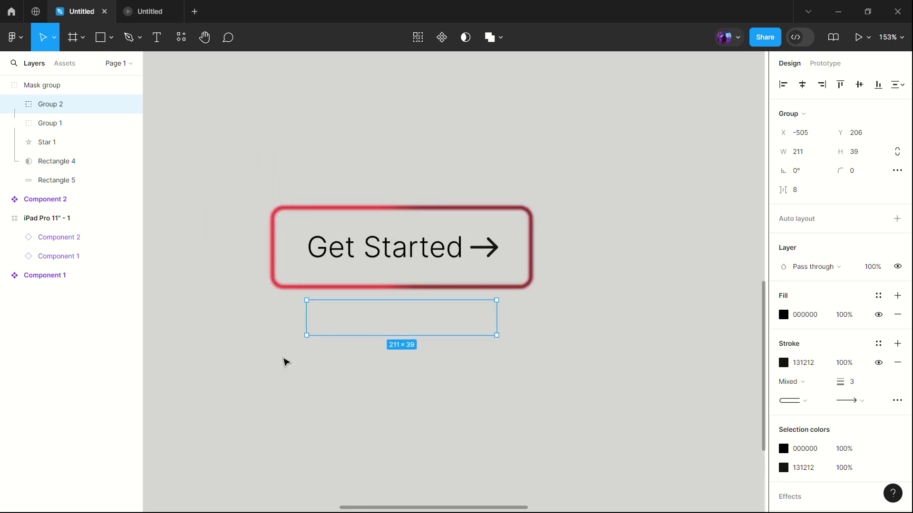
{"action": "scroll", "coordinate": [247, 237], "scroll_direction": "down", "scroll_amount": 2}
{"action": "left_click", "coordinate": [251, 115]}
{"action": "left_click_drag", "start_coordinate": [254, 110], "coordinate": [552, 252]}
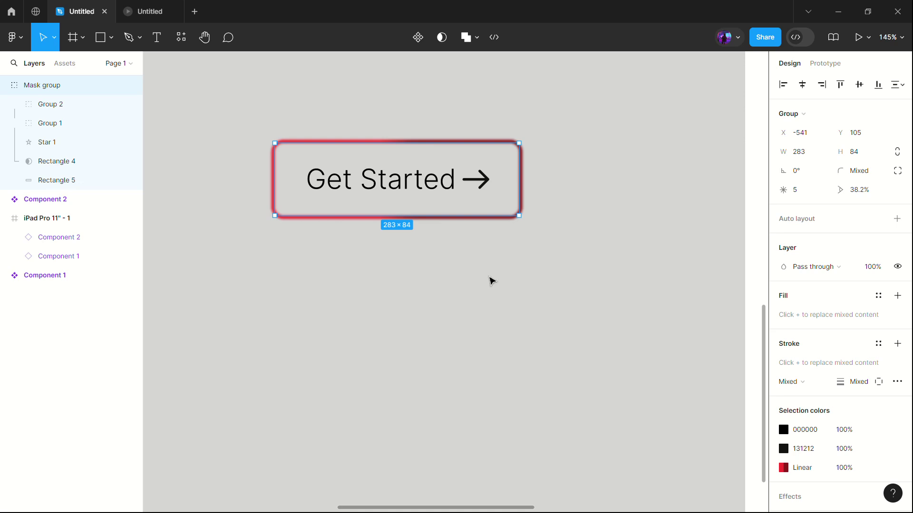
{"action": "left_click", "coordinate": [420, 297]}
- Fill Star 1 with red F93232 at 72% opacity, and lower its layer opacity until the star is hidden
{"action": "left_click", "coordinate": [48, 142]}
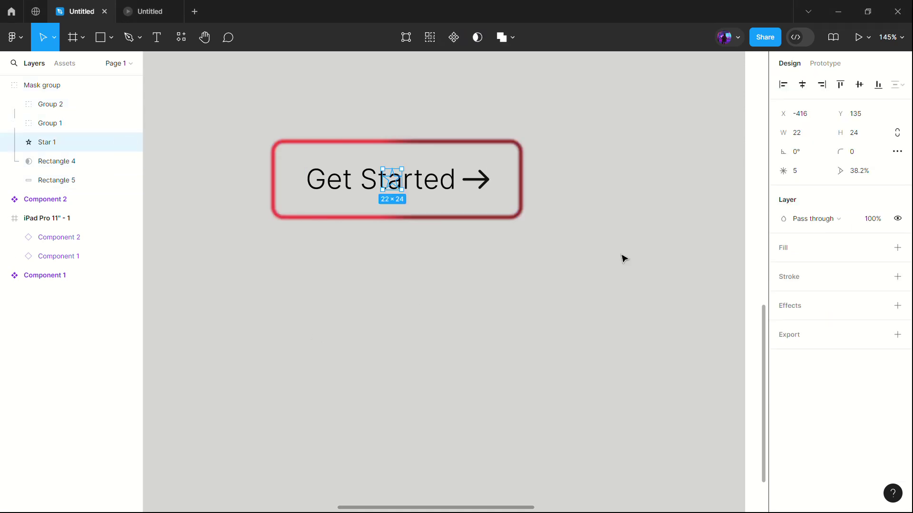
{"action": "left_click", "coordinate": [784, 249]}
{"action": "left_click", "coordinate": [783, 267]}
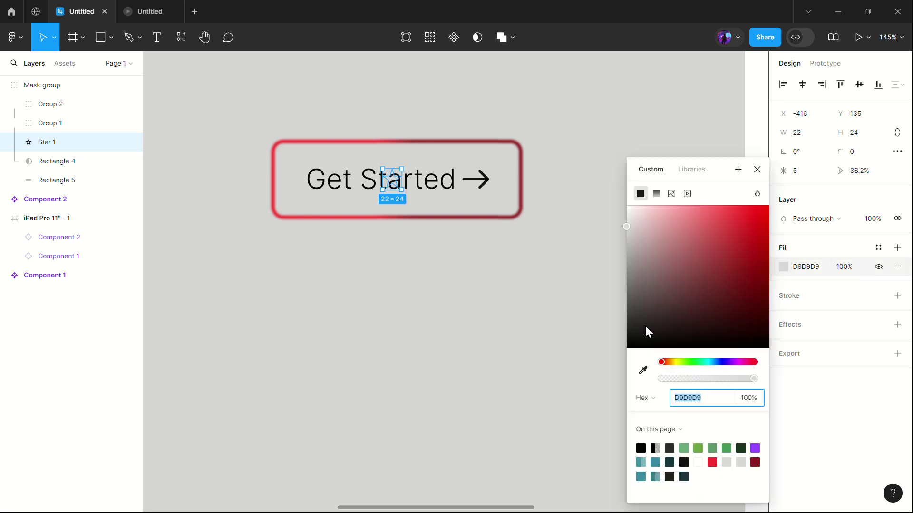
{"action": "left_click", "coordinate": [718, 247]}
{"action": "left_click", "coordinate": [740, 209]}
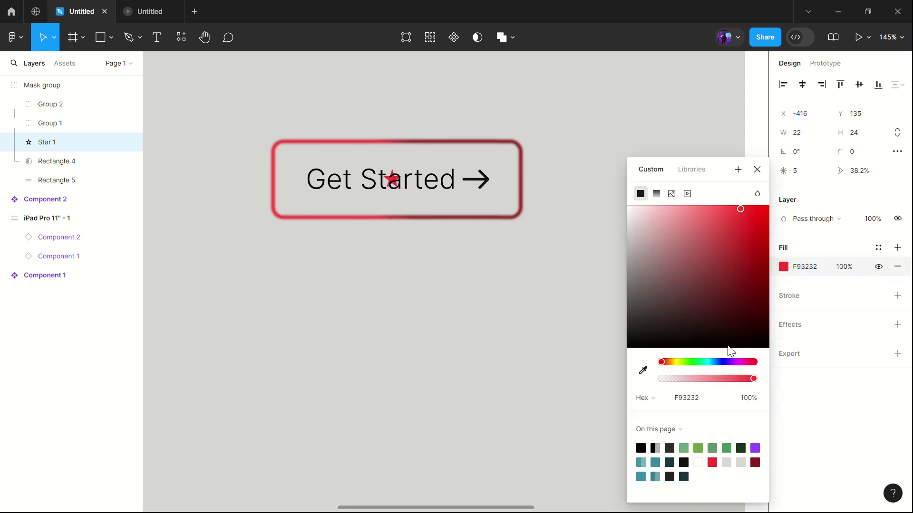
{"action": "left_click", "coordinate": [608, 323]}
{"action": "left_click", "coordinate": [46, 143]}
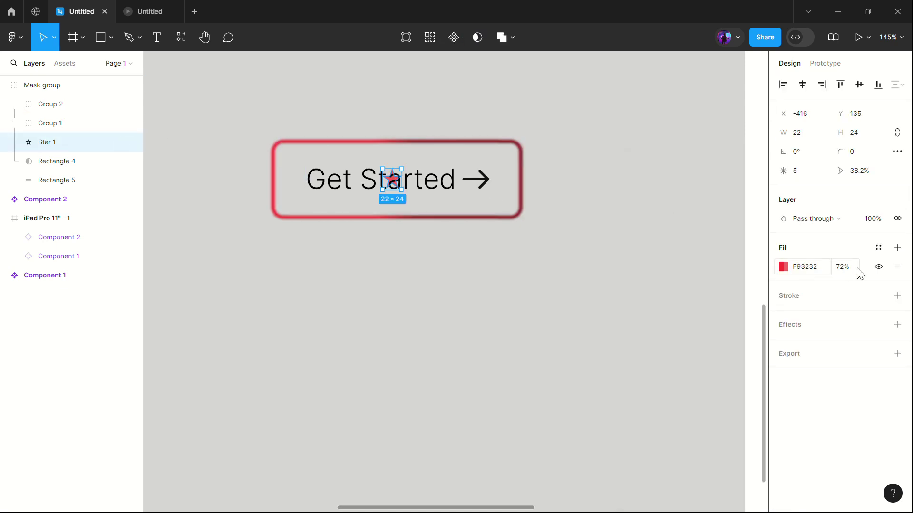
{"action": "left_click", "coordinate": [882, 219]}
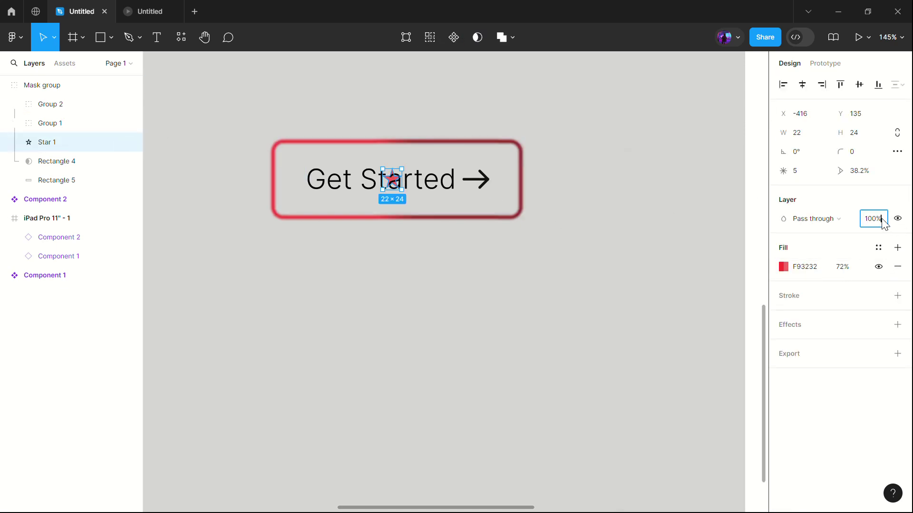
{"action": "left_click", "coordinate": [613, 261]}
- Frame the masked button and place a duplicate of the frame below it as Frame 2
{"action": "left_click_drag", "start_coordinate": [257, 114], "coordinate": [521, 261]}
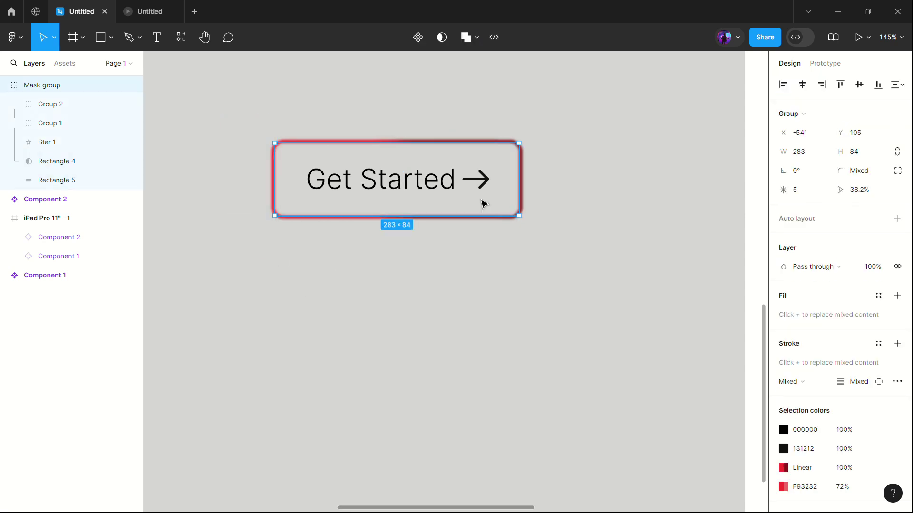
{"action": "right_click", "coordinate": [476, 205]}
{"action": "left_click_drag", "start_coordinate": [455, 264], "coordinate": [505, 302]}
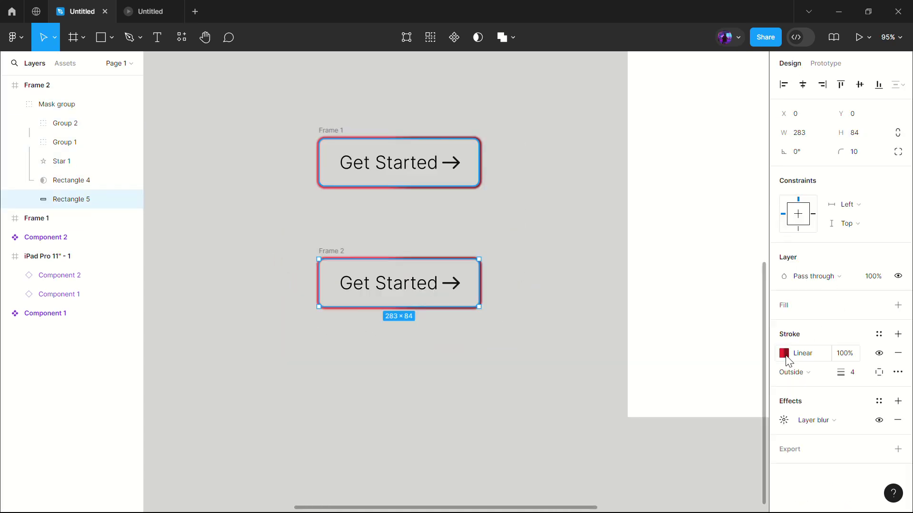
- Change Rectangle 5's stroke in Frame 2 to a linear gradient from 2E2B2B at 36% to 948989 at 62%
{"action": "left_click", "coordinate": [783, 354]}
{"action": "left_click", "coordinate": [641, 193]}
{"action": "type", "text": "2E2B2B"}
{"action": "key", "text": "Return"}
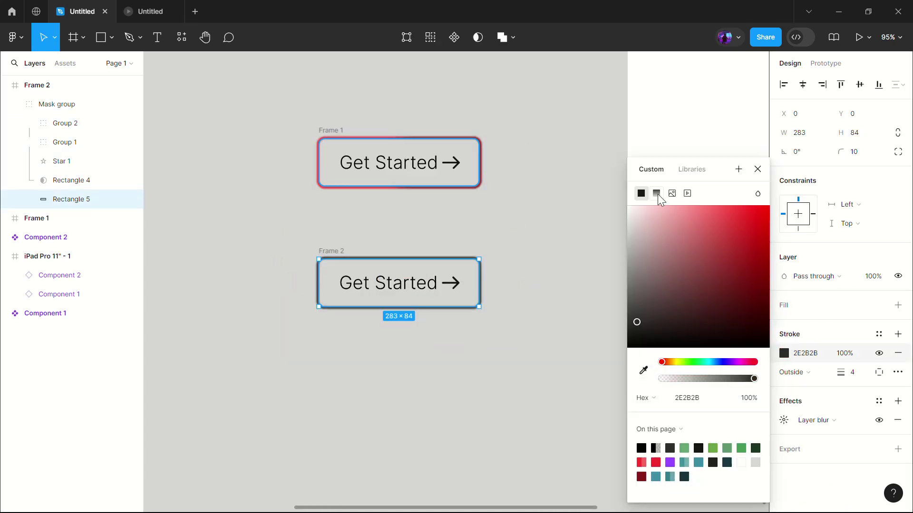
{"action": "left_click", "coordinate": [656, 193]}
{"action": "left_click_drag", "start_coordinate": [640, 244], "coordinate": [682, 244]}
{"action": "left_click_drag", "start_coordinate": [756, 243], "coordinate": [712, 243]}
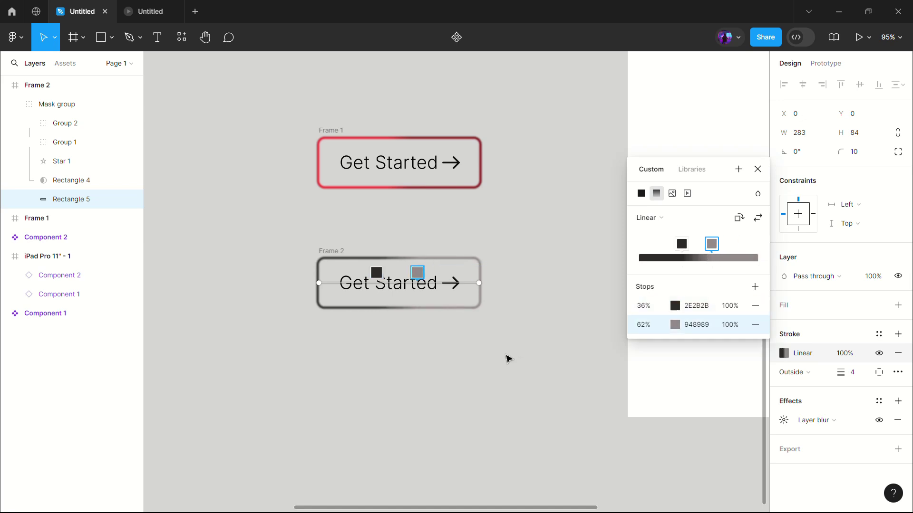
{"action": "key", "text": "Escape"}
- Recolour Group 1 in Frame 2 with an FFFDFD fill and an FDFBFB stroke
{"action": "left_click", "coordinate": [84, 145]}
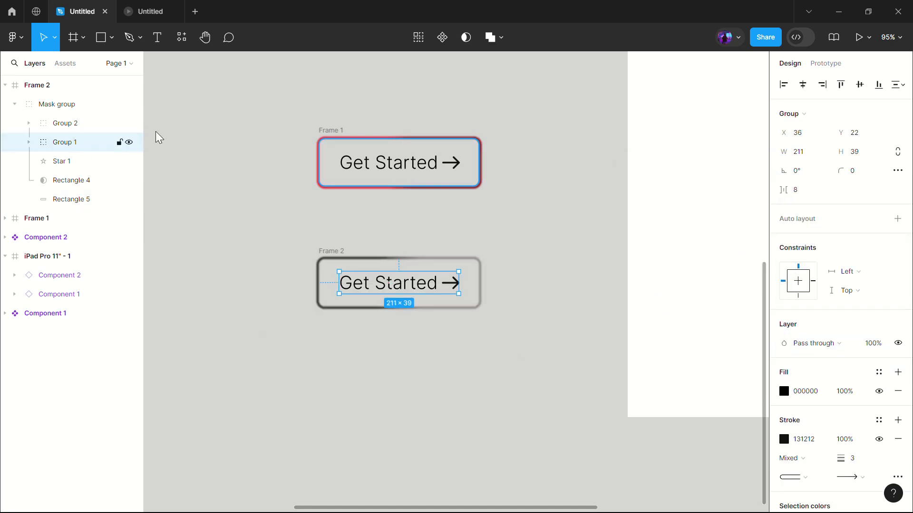
{"action": "left_click", "coordinate": [783, 391]}
{"action": "left_click", "coordinate": [629, 207]}
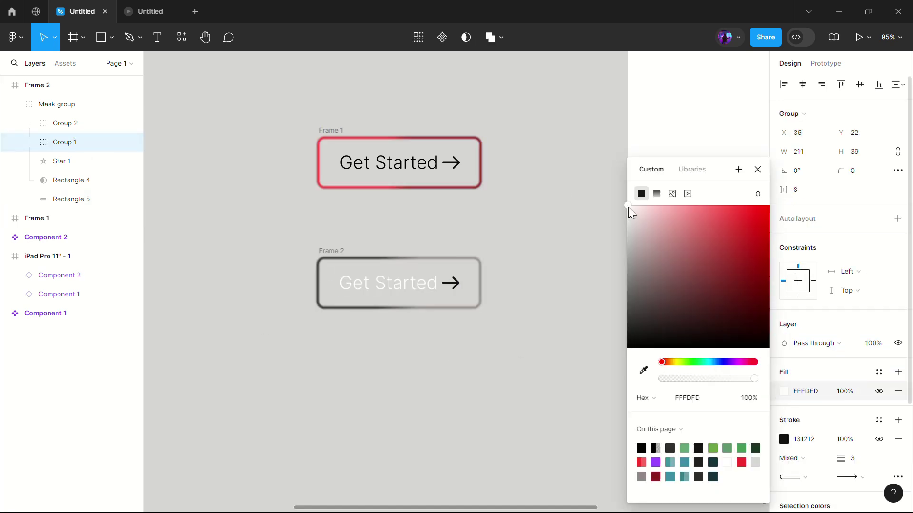
{"action": "left_click", "coordinate": [546, 346]}
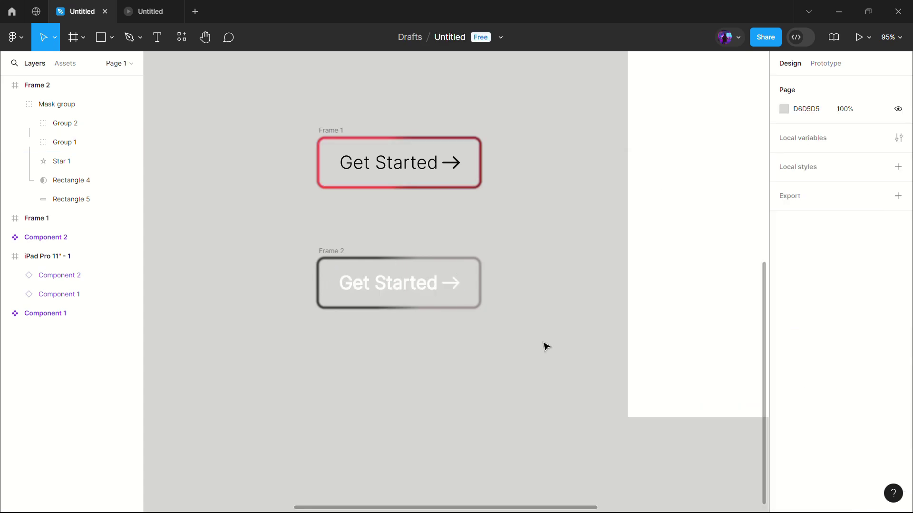
- In Frame 2, shift Group 1 up to Y -32 outside the mask and Group 2 up to Y 24 inside the button
{"action": "left_click", "coordinate": [82, 144]}
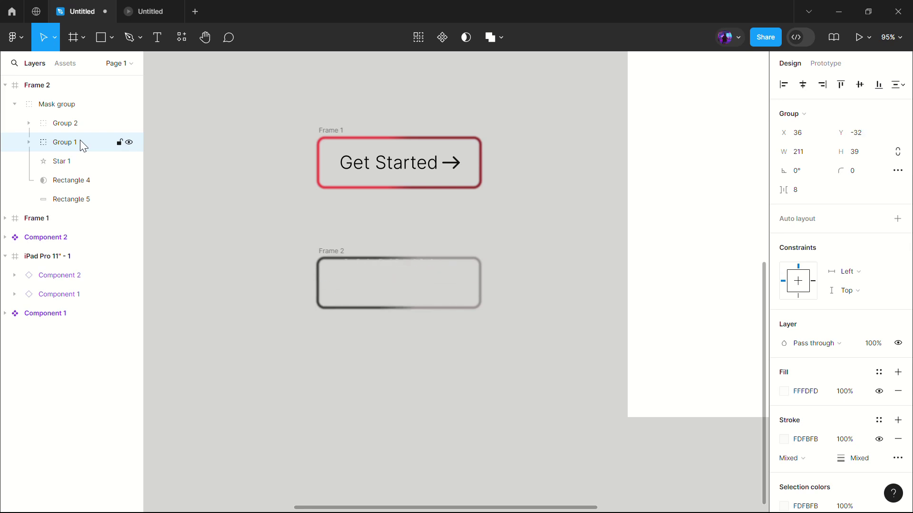
{"action": "left_click", "coordinate": [73, 125]}
{"action": "key", "text": "shift+Up"}
{"action": "key", "text": "shift+Up"}
{"action": "key", "text": "shift+Up"}
{"action": "key", "text": "shift+Up"}
{"action": "key", "text": "shift+Up"}
{"action": "key", "text": "shift+Up"}
{"action": "key", "text": "Up"}
{"action": "key", "text": "Up"}
{"action": "key", "text": "Up"}
{"action": "key", "text": "Up"}
{"action": "key", "text": "Up"}
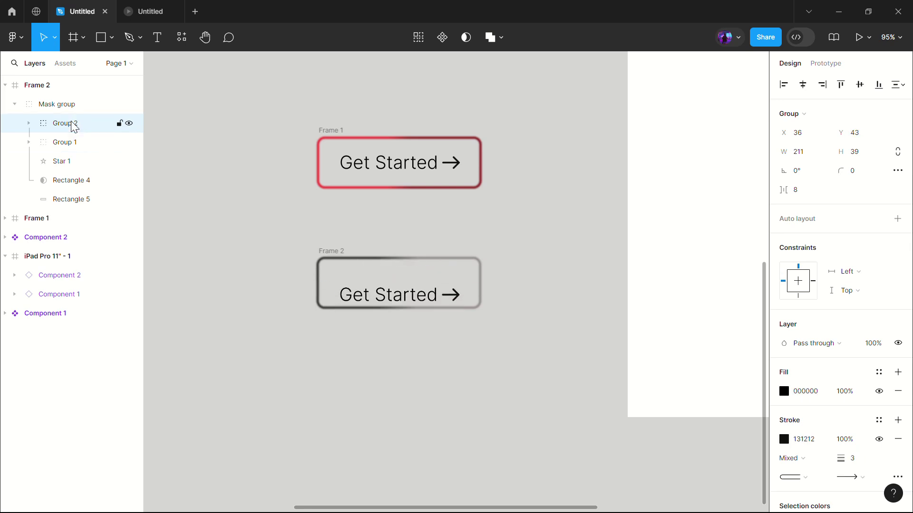
- Recolour Group 2 in Frame 2 with an FFFFFF fill and an F6F6F6 stroke
{"action": "left_click", "coordinate": [784, 391]}
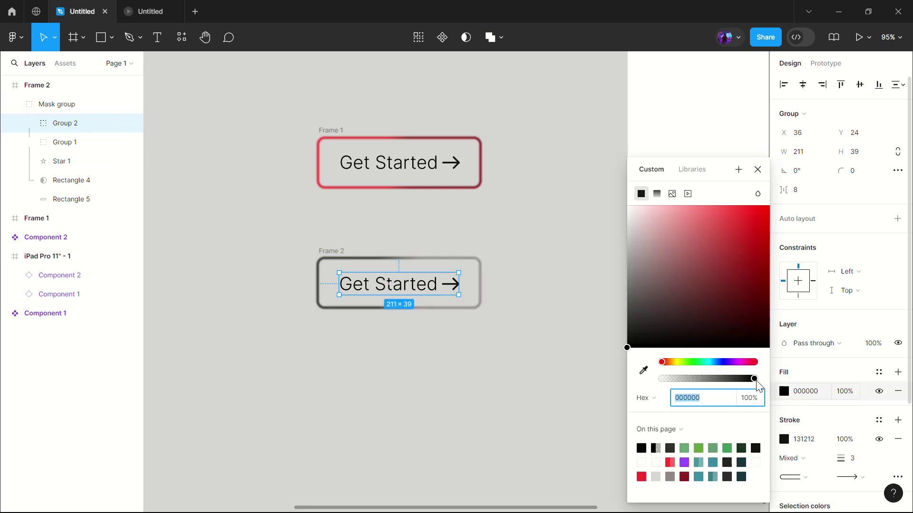
{"action": "left_click_drag", "start_coordinate": [633, 216], "coordinate": [626, 206]}
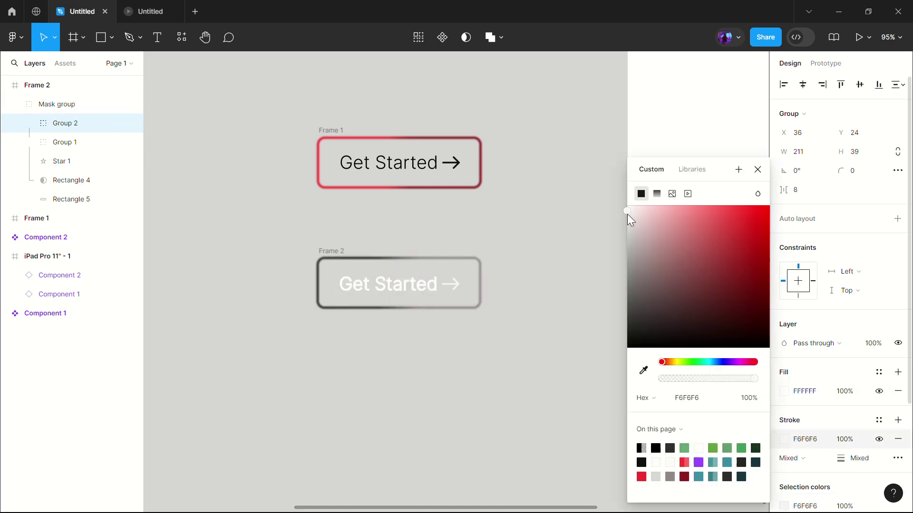
- Enlarge Star 1 in Frame 2 to about 215 × 103 over the label and set its layer opacity to 100%
{"action": "left_click", "coordinate": [619, 201]}
{"action": "left_click", "coordinate": [81, 162]}
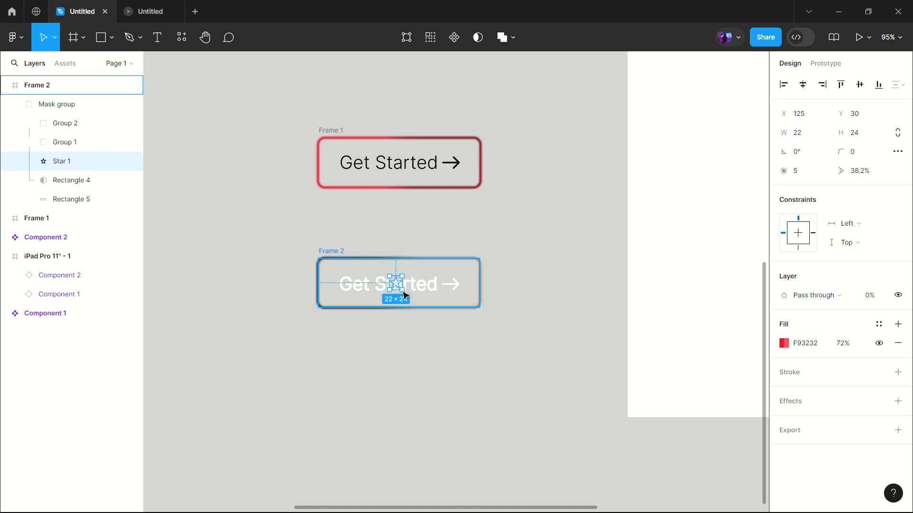
{"action": "left_click_drag", "start_coordinate": [428, 315], "coordinate": [480, 318]}
{"action": "left_click", "coordinate": [877, 295]}
{"action": "type", "text": "100"}
{"action": "left_click", "coordinate": [454, 326]}
{"action": "left_click", "coordinate": [398, 290]}
{"action": "left_click_drag", "start_coordinate": [409, 290], "coordinate": [389, 283]}
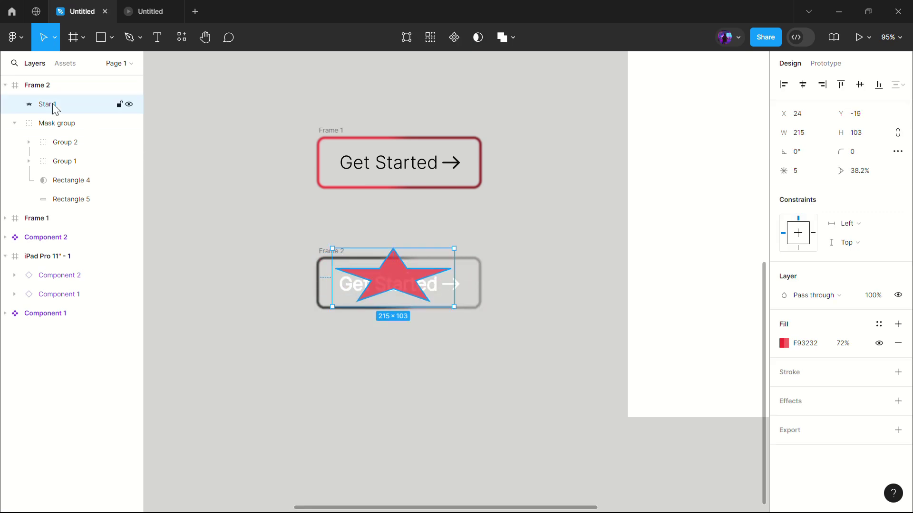
- Move Star 1 back into Frame 2's mask group and enlarge it to about 336 × 286
{"action": "left_click_drag", "start_coordinate": [53, 107], "coordinate": [66, 118]}
{"action": "left_click_drag", "start_coordinate": [331, 309], "coordinate": [264, 418]}
{"action": "left_click_drag", "start_coordinate": [344, 345], "coordinate": [387, 338]}
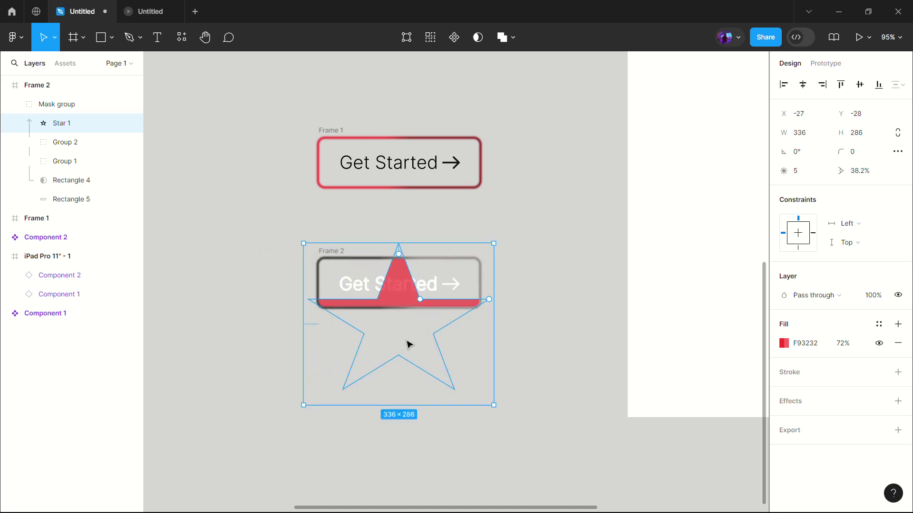
- Enlarge Star 1 further until it covers the whole Frame 2 button, and reorder it beneath the label groups
{"action": "left_click_drag", "start_coordinate": [477, 416], "coordinate": [525, 434]}
{"action": "left_click_drag", "start_coordinate": [523, 252], "coordinate": [550, 163]}
{"action": "left_click_drag", "start_coordinate": [304, 434], "coordinate": [247, 428]}
{"action": "left_click_drag", "start_coordinate": [241, 278], "coordinate": [224, 278]}
{"action": "left_click_drag", "start_coordinate": [550, 326], "coordinate": [585, 338]}
{"action": "left_click_drag", "start_coordinate": [225, 340], "coordinate": [207, 344]}
{"action": "left_click_drag", "start_coordinate": [66, 142], "coordinate": [71, 128]}
- Select Frame 1 and Frame 2 together and combine them into a component set
{"action": "left_click", "coordinate": [295, 126]}
{"action": "left_click_drag", "start_coordinate": [295, 104], "coordinate": [522, 375]}
{"action": "left_click", "coordinate": [437, 46]}
{"action": "left_click", "coordinate": [436, 93]}
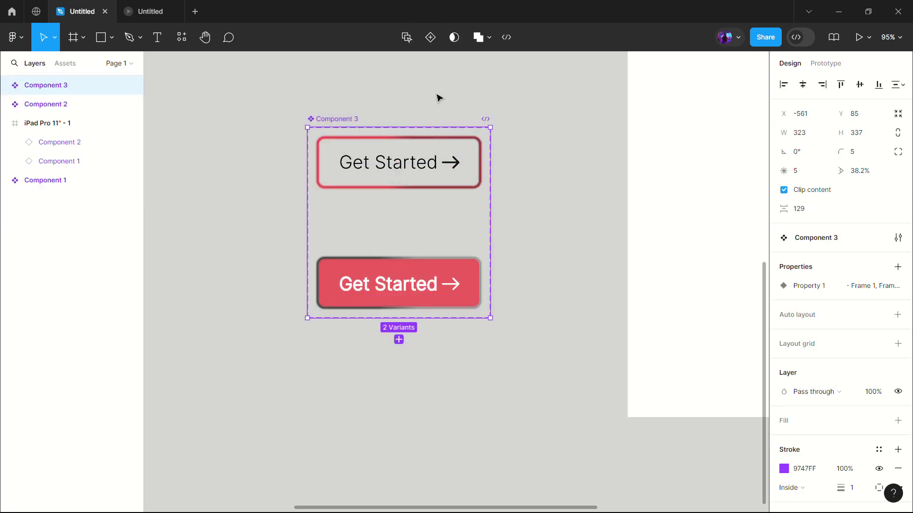
- Connect the Frame 1 variant to Frame 2 with a While hovering interaction set to Change to with Smart animate
{"action": "left_click", "coordinate": [825, 63]}
{"action": "left_click", "coordinate": [389, 181]}
{"action": "left_click_drag", "start_coordinate": [399, 186], "coordinate": [402, 269]}
{"action": "left_click", "coordinate": [355, 289]}
{"action": "left_click", "coordinate": [364, 318]}
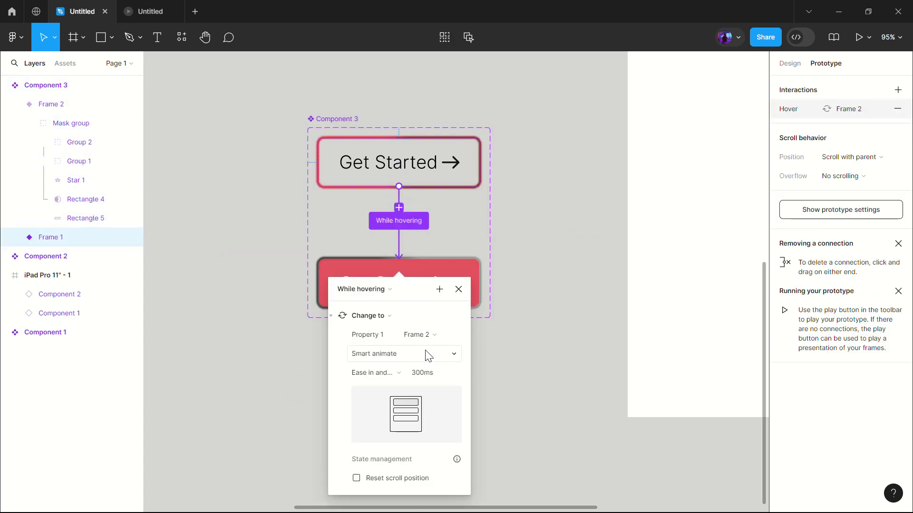
{"action": "left_click", "coordinate": [517, 383]}
- Place an instance of Component 3 on the iPad Pro 11" - 1 frame below the Start Here button
{"action": "scroll", "coordinate": [518, 383], "scroll_direction": "down", "scroll_amount": 5}
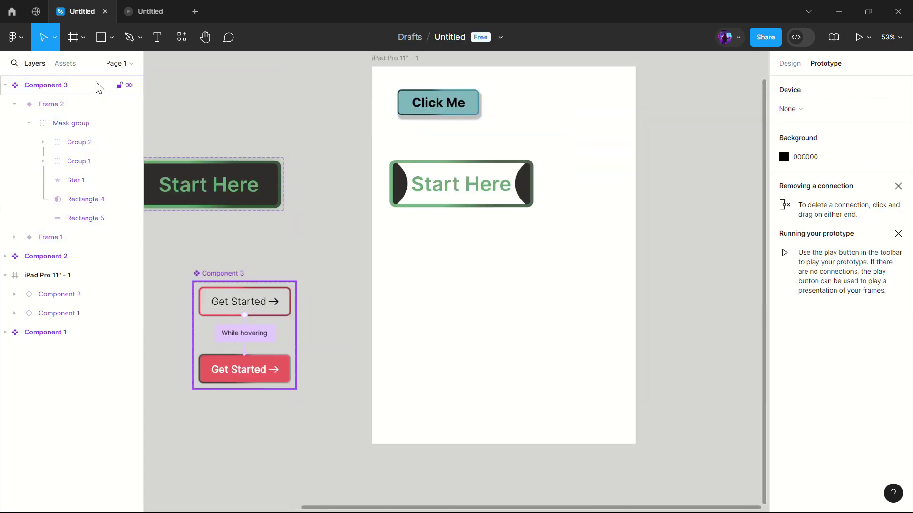
{"action": "left_click", "coordinate": [65, 64]}
{"action": "left_click_drag", "start_coordinate": [85, 263], "coordinate": [492, 301]}
{"action": "left_click", "coordinate": [511, 247]}
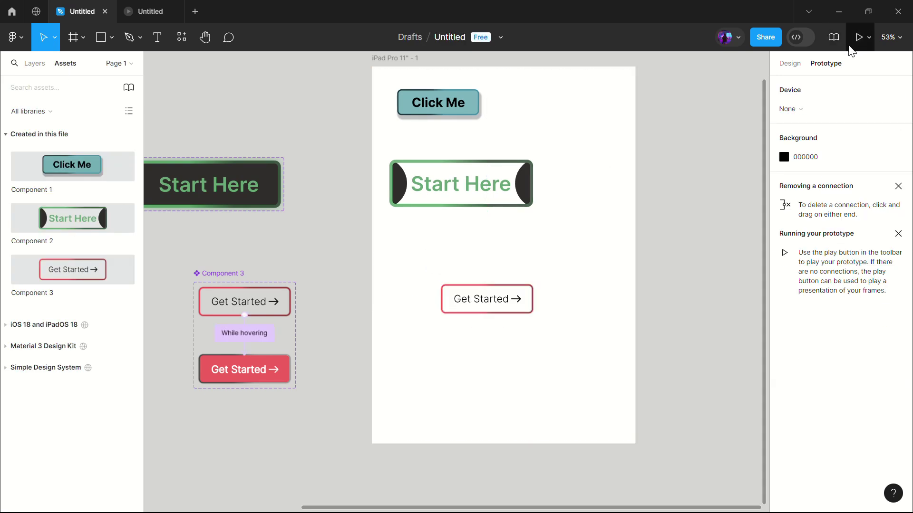
- Run the prototype and test the hover animation of the Get Started button
{"action": "left_click", "coordinate": [859, 38]}
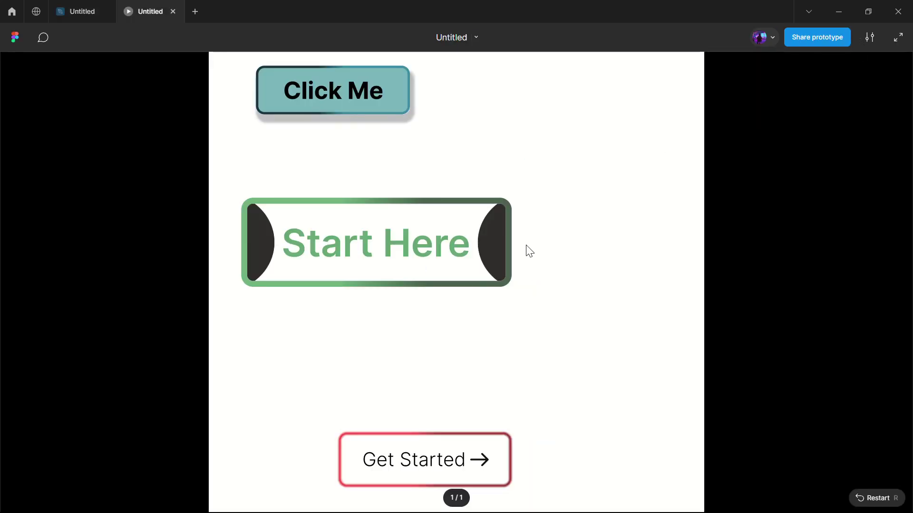
{"action": "scroll", "coordinate": [530, 251], "scroll_direction": "down", "scroll_amount": 3}
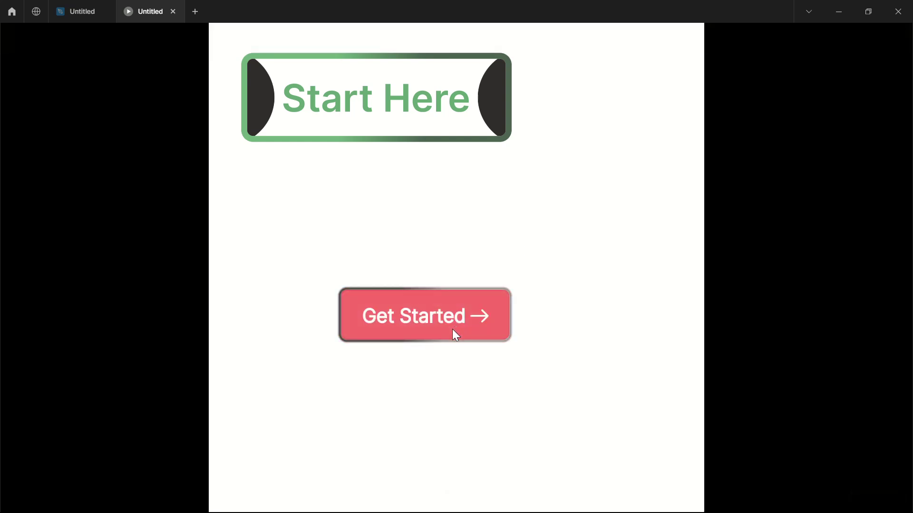